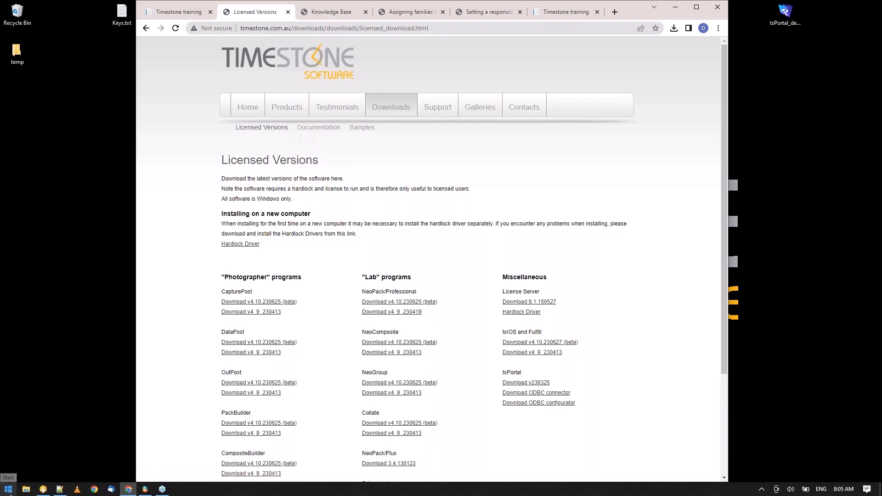
- Launch Timestone Administrator
{"action": "left_click", "coordinate": [8, 490]}
{"action": "type", "text": "timestone"}
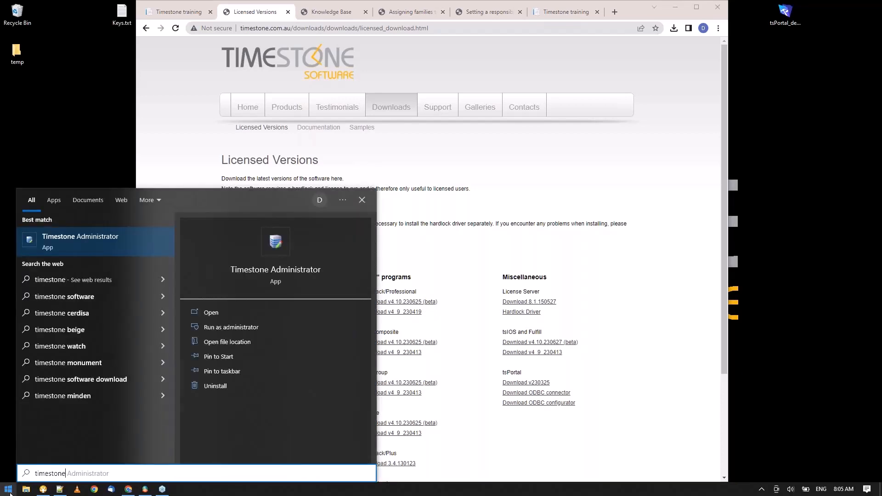
{"action": "key", "text": "Return"}
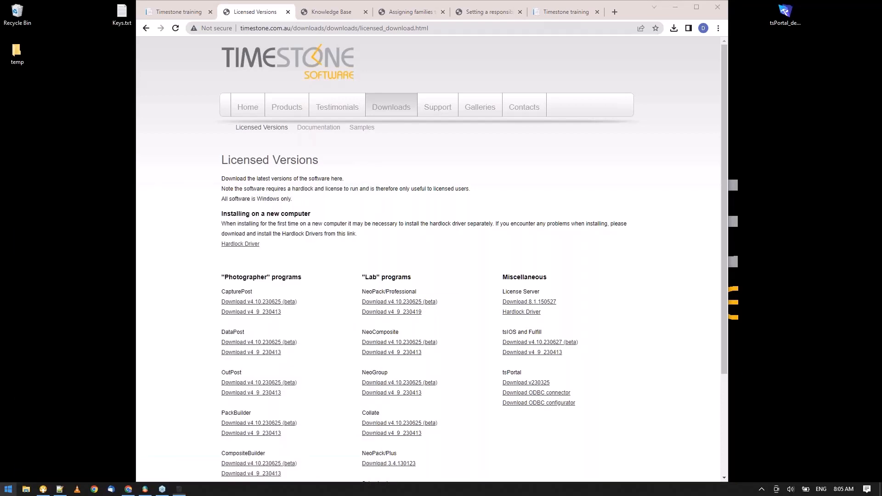
- Try to log in to the timestone database on the MySQL server and decline updating the database
{"action": "double_click", "coordinate": [443, 250]}
{"action": "type", "text": "timestone"}
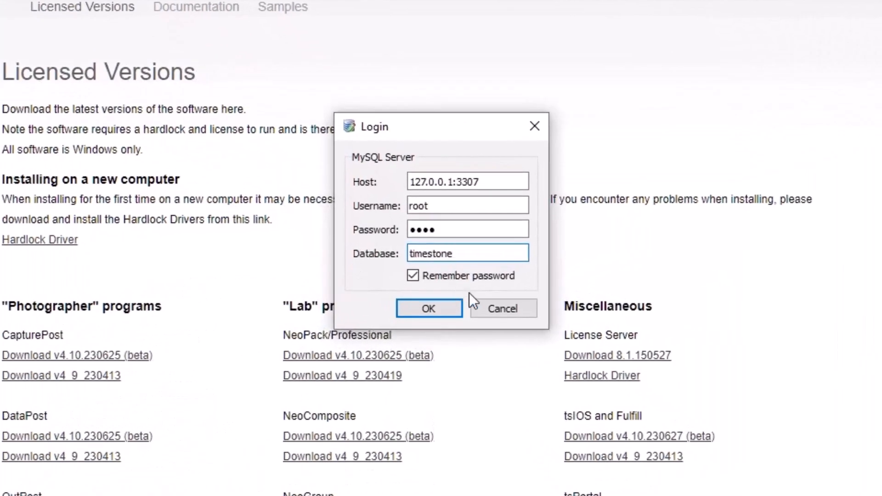
{"action": "left_click", "coordinate": [443, 307]}
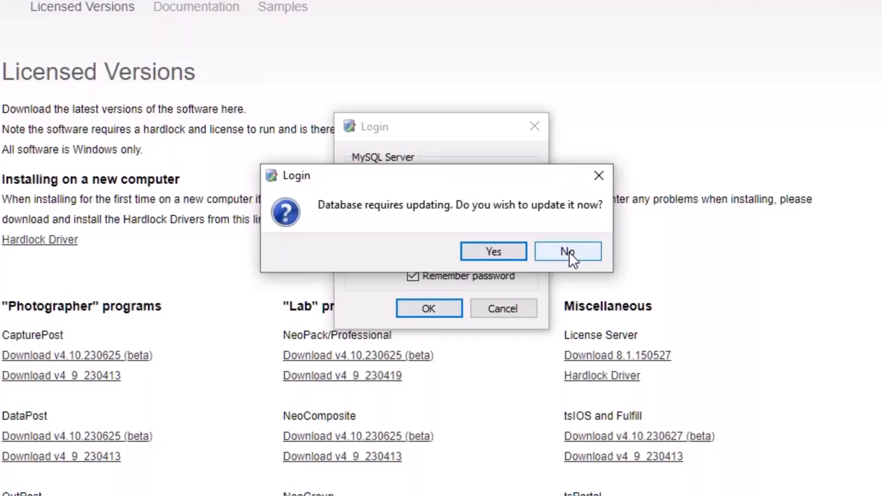
{"action": "left_click_drag", "start_coordinate": [503, 178], "coordinate": [533, 348]}
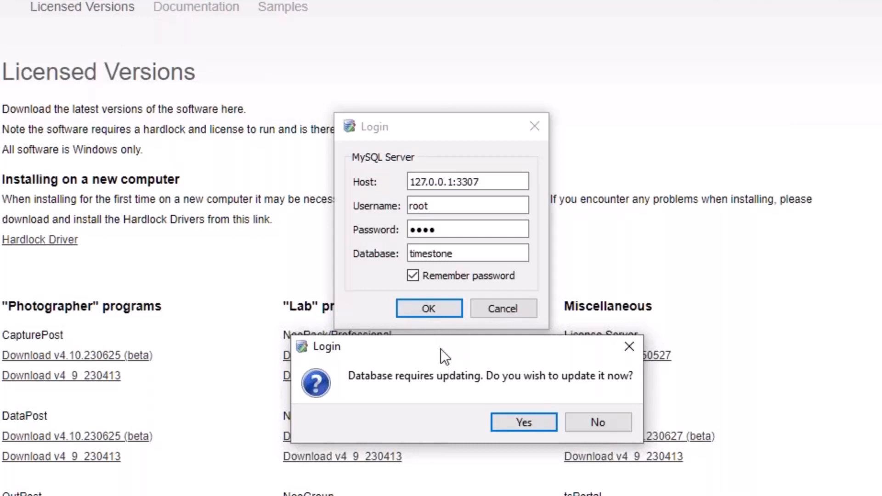
{"action": "left_click_drag", "start_coordinate": [440, 349], "coordinate": [415, 158]}
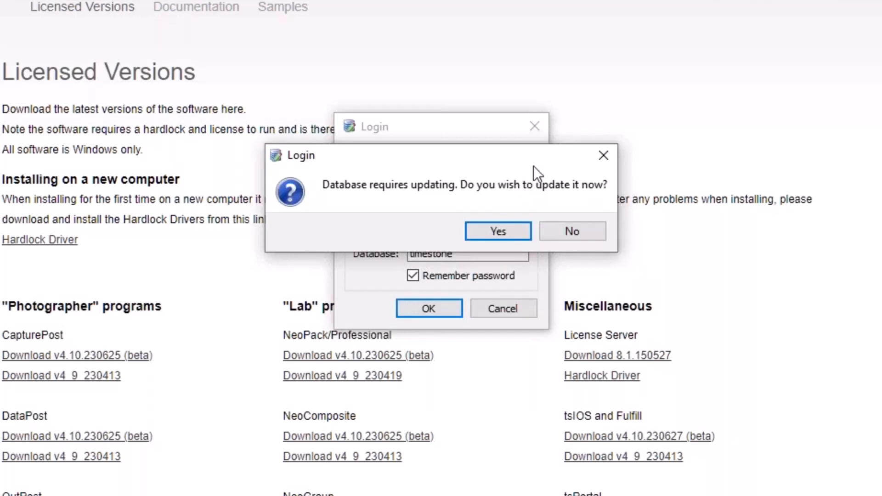
{"action": "left_click", "coordinate": [579, 235]}
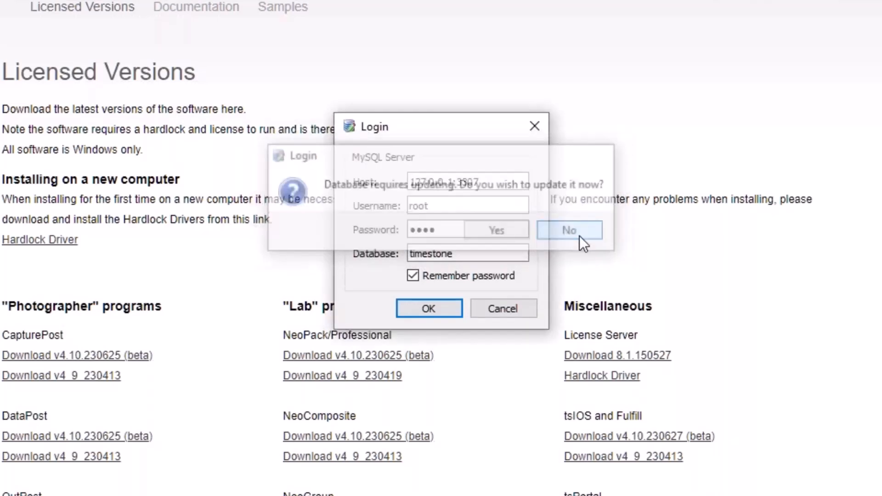
- Log in to the training8 database instead, then minimize the Timestone Administrator window
{"action": "left_click_drag", "start_coordinate": [492, 252], "coordinate": [383, 253]}
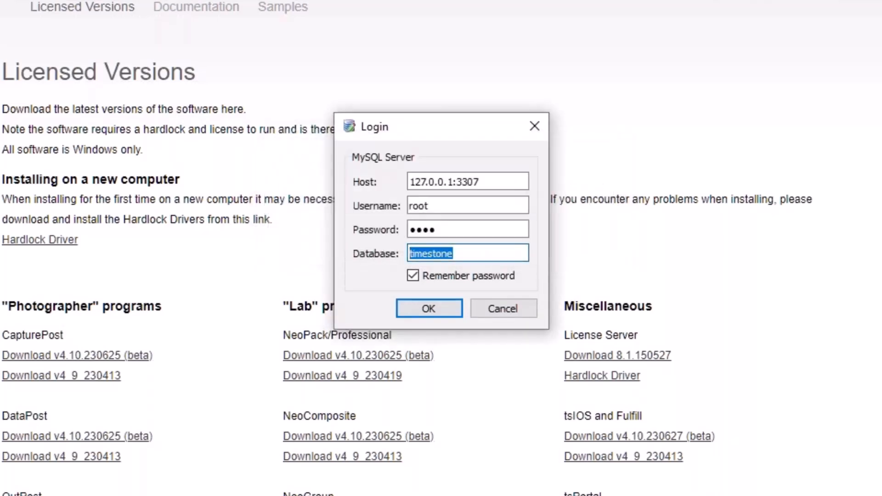
{"action": "type", "text": "trainin"}
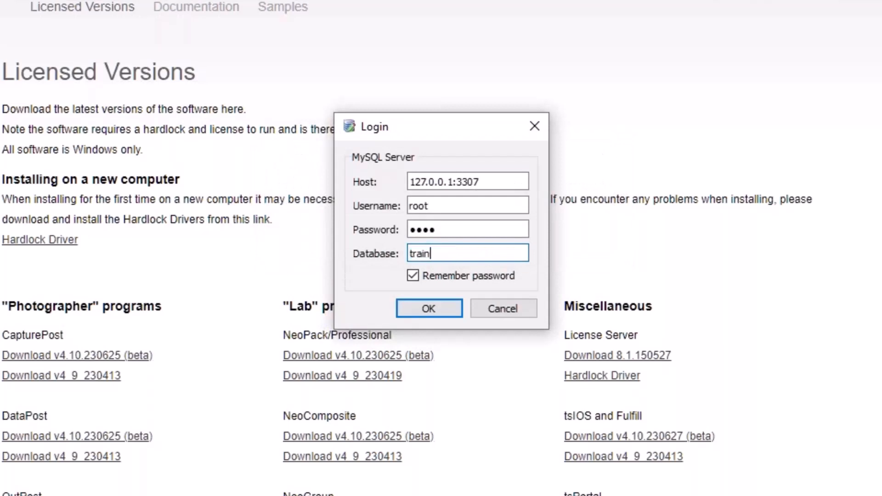
{"action": "type", "text": "g8"}
{"action": "left_click", "coordinate": [423, 307]}
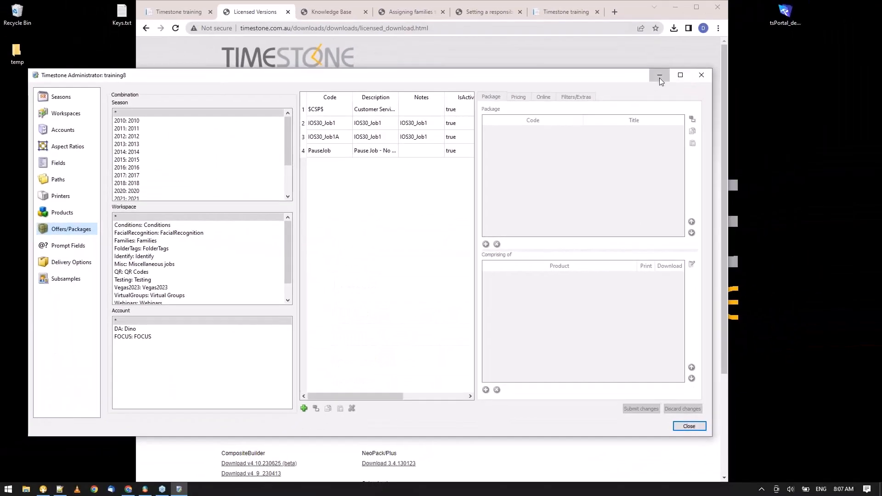
{"action": "key", "text": "alt+F4"}
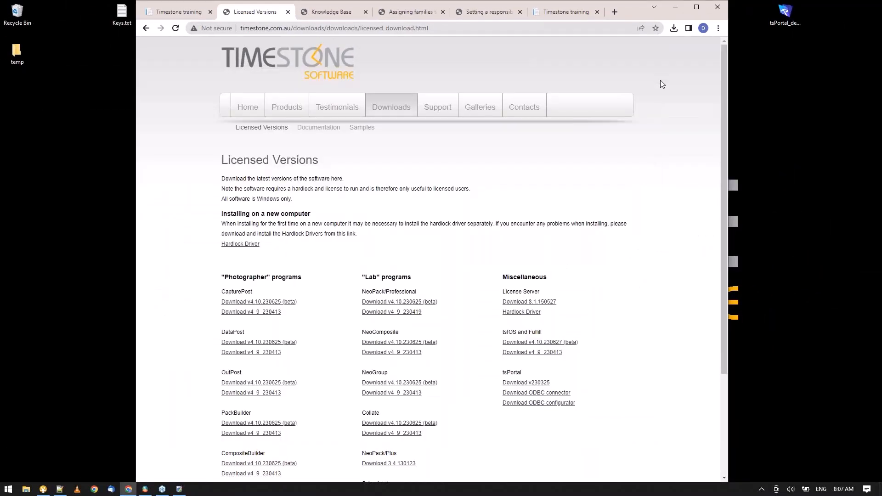
- Switch to tsIOS and review the Job Keys & Identify settings of the Identify job, then return to the ordering site
{"action": "left_click", "coordinate": [179, 12]}
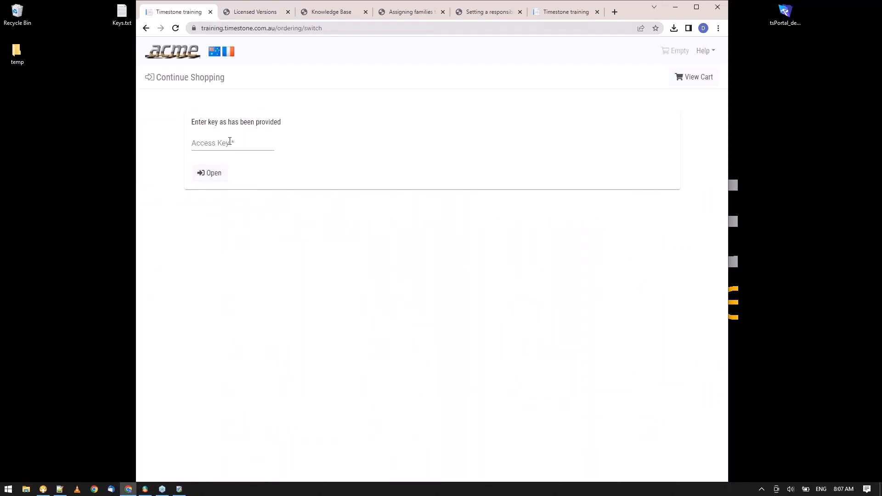
{"action": "left_click", "coordinate": [144, 490]}
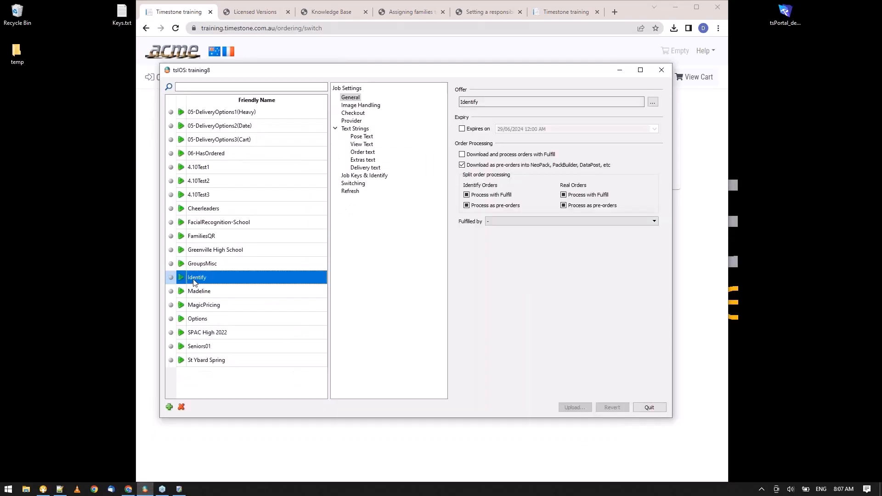
{"action": "left_click", "coordinate": [365, 175]}
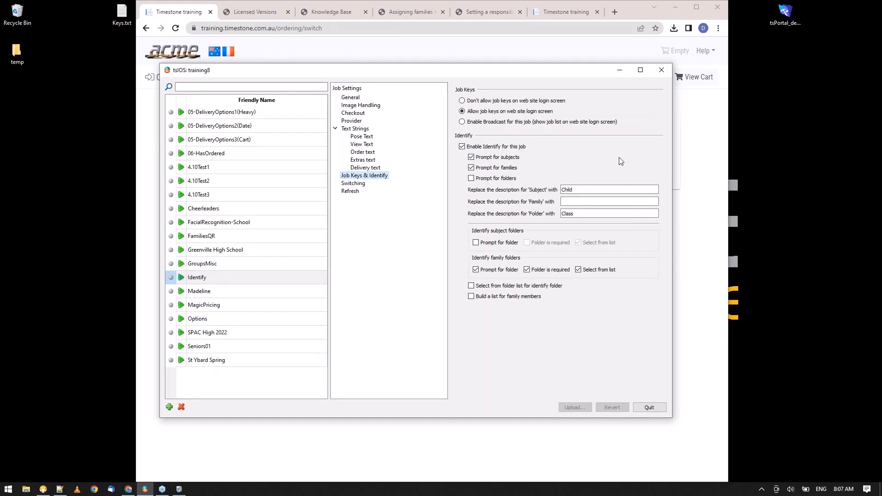
{"action": "left_click", "coordinate": [621, 74]}
- Enter the job's access key on the Continue Shopping page and open its Identify details form
{"action": "left_click", "coordinate": [227, 142]}
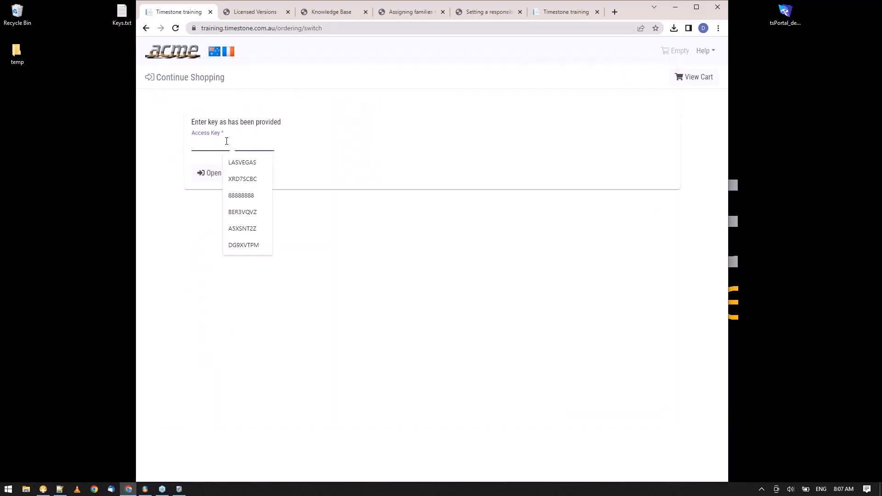
{"action": "left_click", "coordinate": [257, 161]}
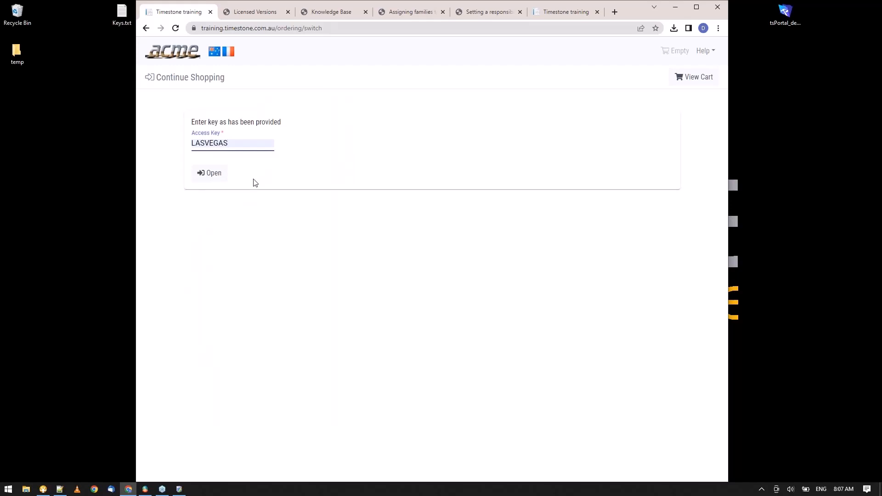
{"action": "left_click", "coordinate": [223, 181]}
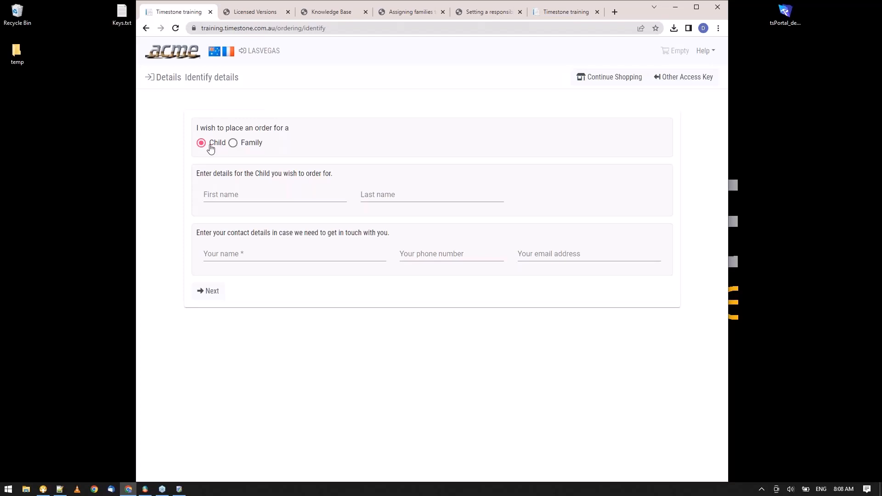
- Compare the Child and Family choices on the Identify details form with the job's prompt and description settings in tsIOS
{"action": "left_click", "coordinate": [242, 145]}
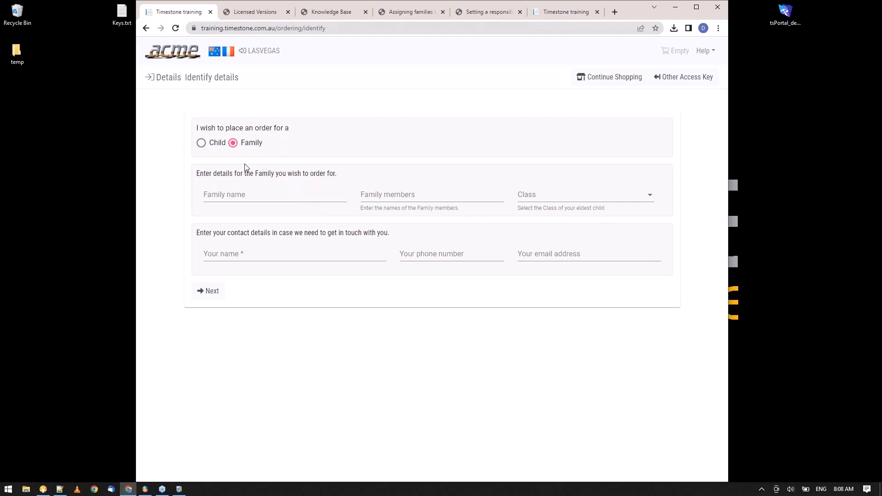
{"action": "left_click", "coordinate": [201, 143]}
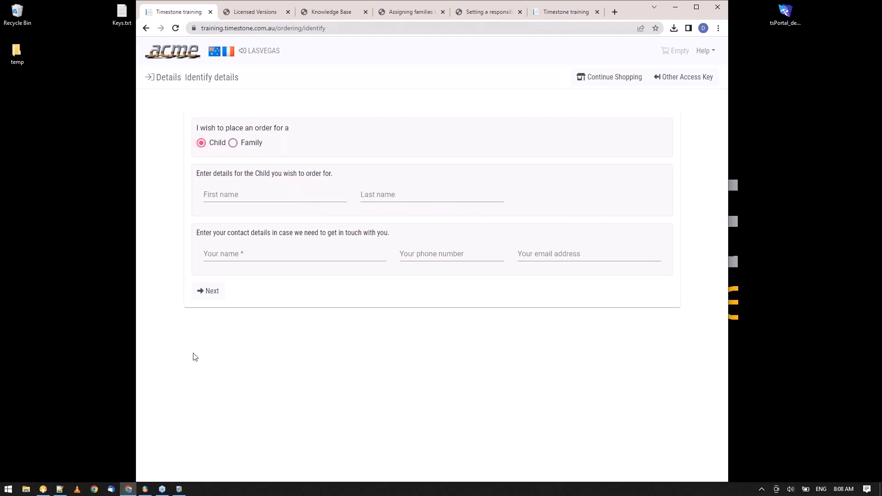
{"action": "left_click", "coordinate": [148, 490]}
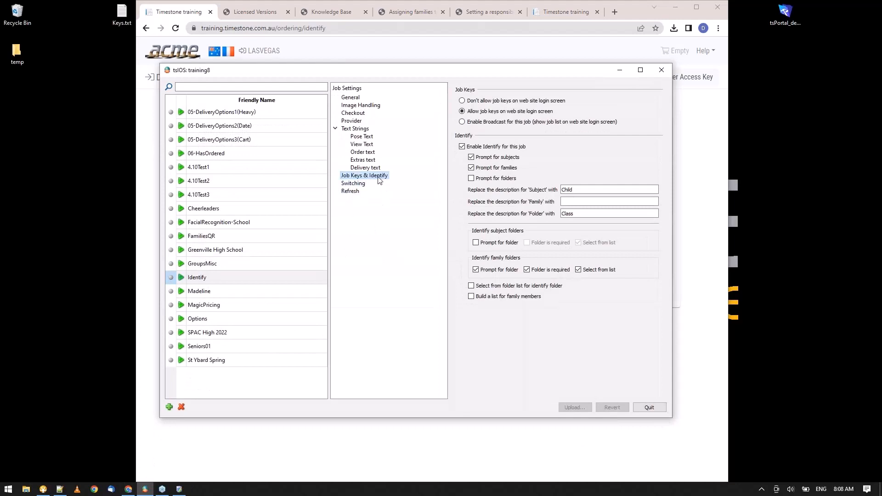
{"action": "left_click_drag", "start_coordinate": [513, 79], "coordinate": [532, 138]}
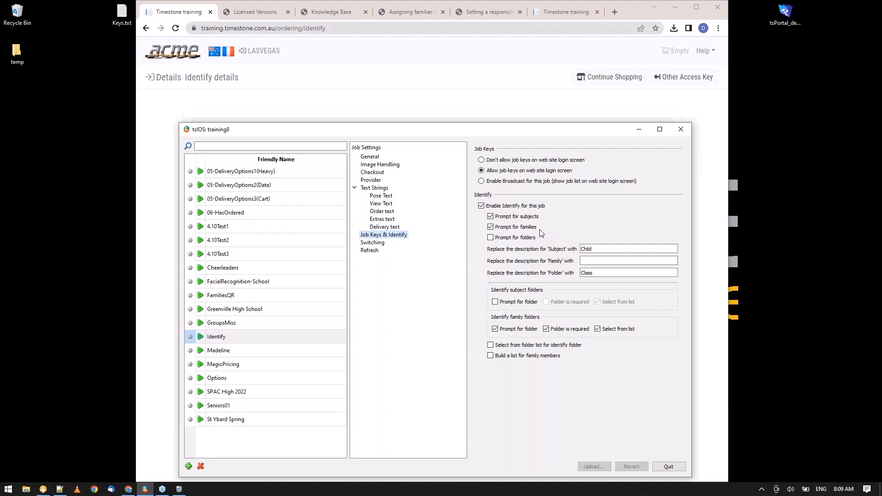
{"action": "left_click_drag", "start_coordinate": [453, 130], "coordinate": [461, 238]}
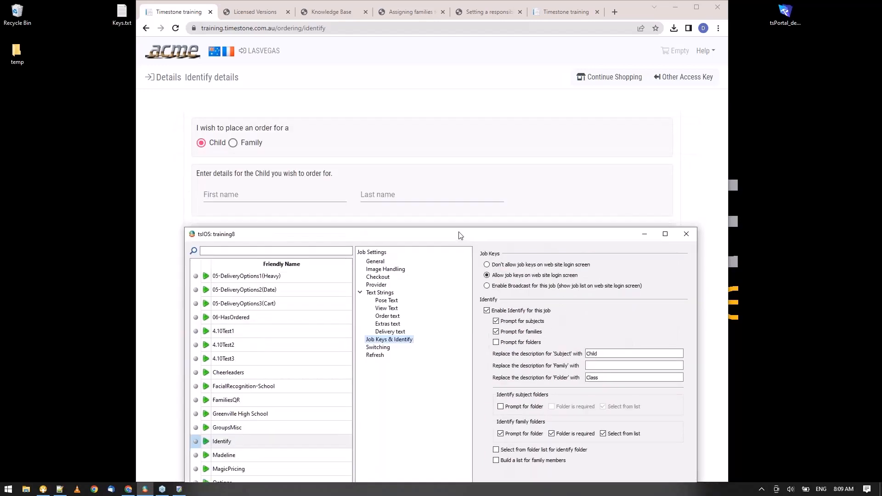
{"action": "left_click", "coordinate": [599, 353]}
{"action": "double_click", "coordinate": [600, 353]}
{"action": "left_click_drag", "start_coordinate": [603, 237], "coordinate": [586, 183]}
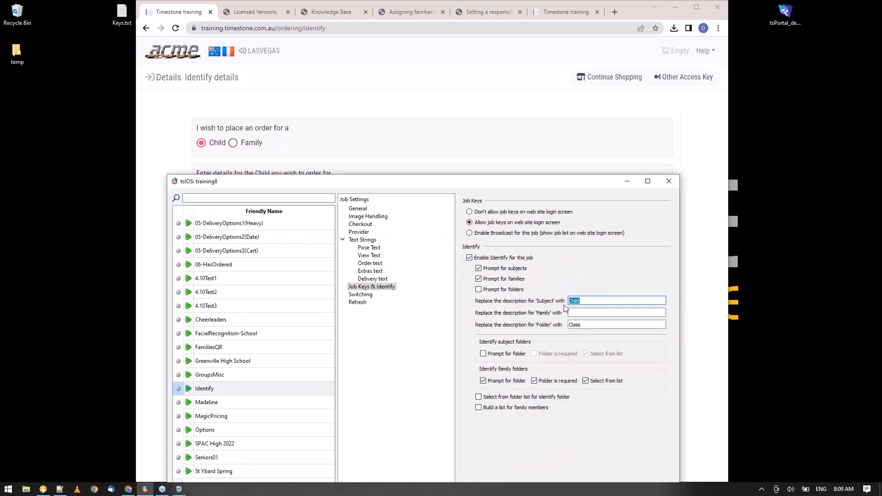
{"action": "left_click", "coordinate": [595, 301]}
{"action": "left_click_drag", "start_coordinate": [361, 182], "coordinate": [361, 315]}
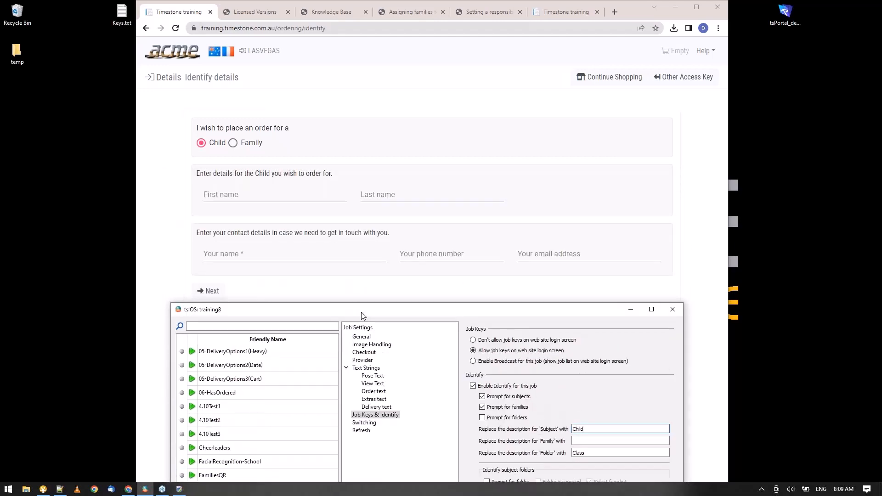
{"action": "left_click", "coordinate": [242, 144]}
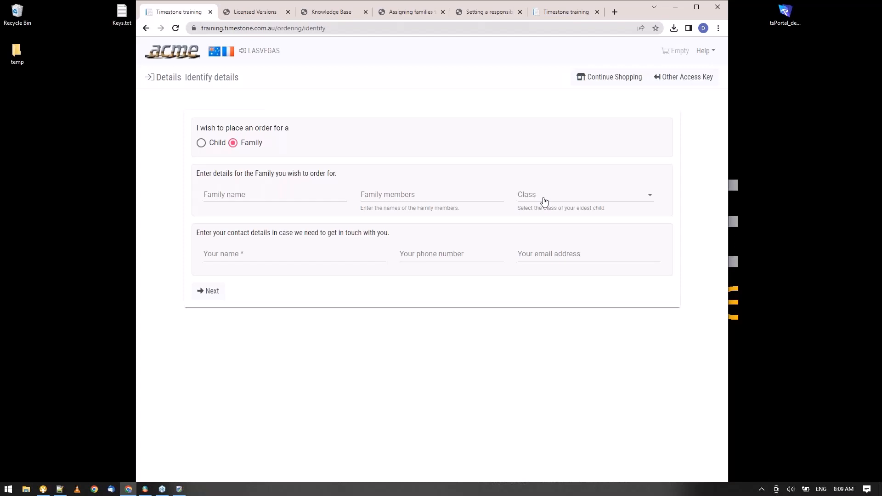
- In tsIOS, set the Identify job's replacement description for 'Family' to Siblings
{"action": "left_click", "coordinate": [147, 491]}
{"action": "left_click_drag", "start_coordinate": [518, 316], "coordinate": [487, 114]}
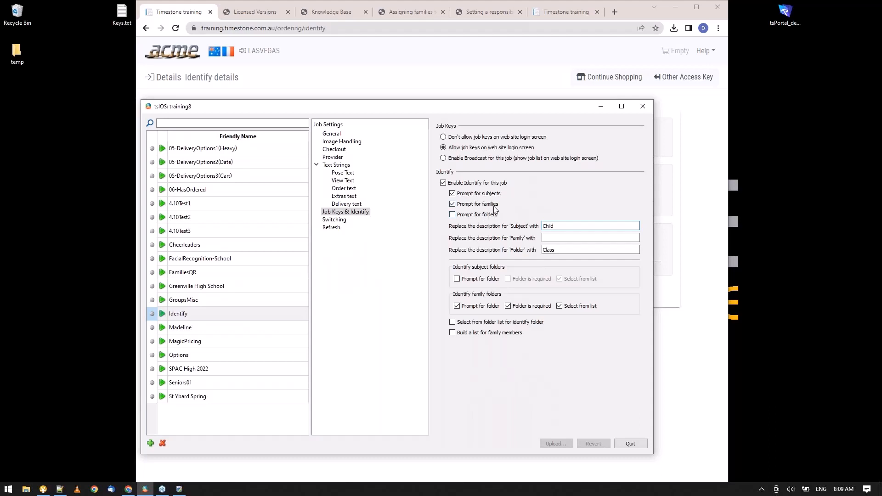
{"action": "left_click", "coordinate": [550, 240]}
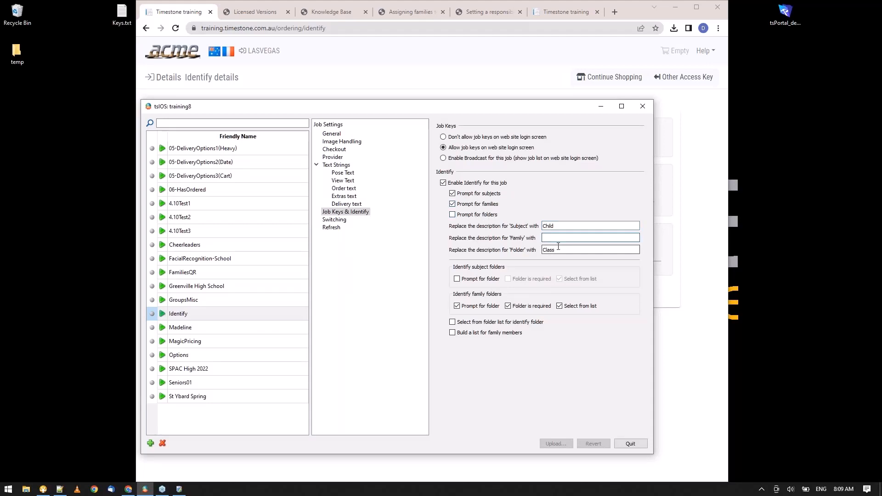
{"action": "type", "text": "Siblings"}
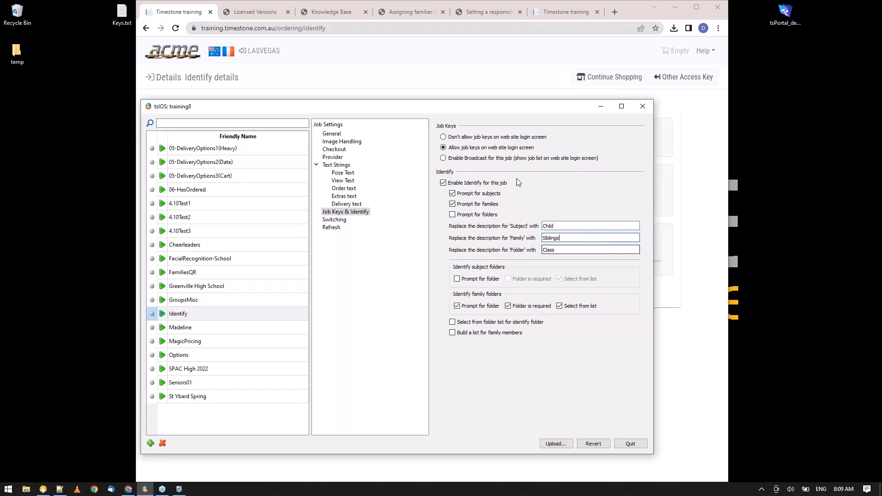
- Check the order form's family name, family members and class fields against the Identify settings, then switch the order to Child
{"action": "left_click_drag", "start_coordinate": [480, 107], "coordinate": [468, 252]}
{"action": "left_click_drag", "start_coordinate": [464, 342], "coordinate": [461, 346]}
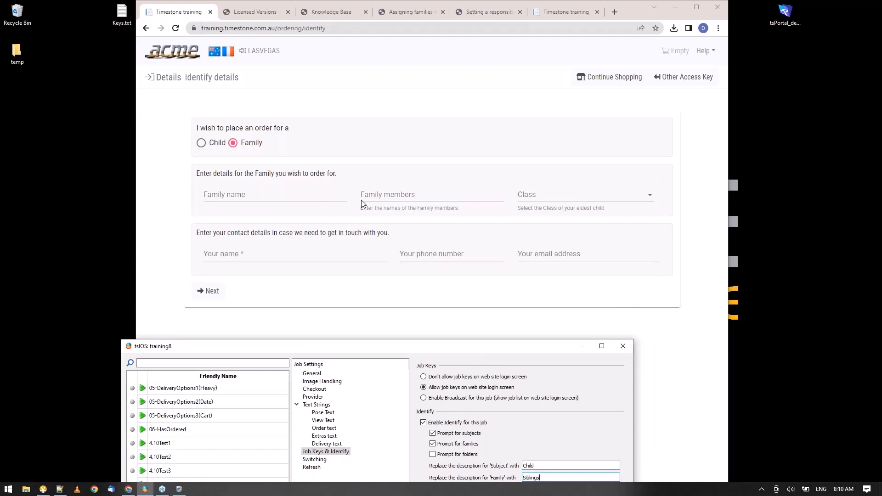
{"action": "left_click_drag", "start_coordinate": [371, 348], "coordinate": [354, 194]}
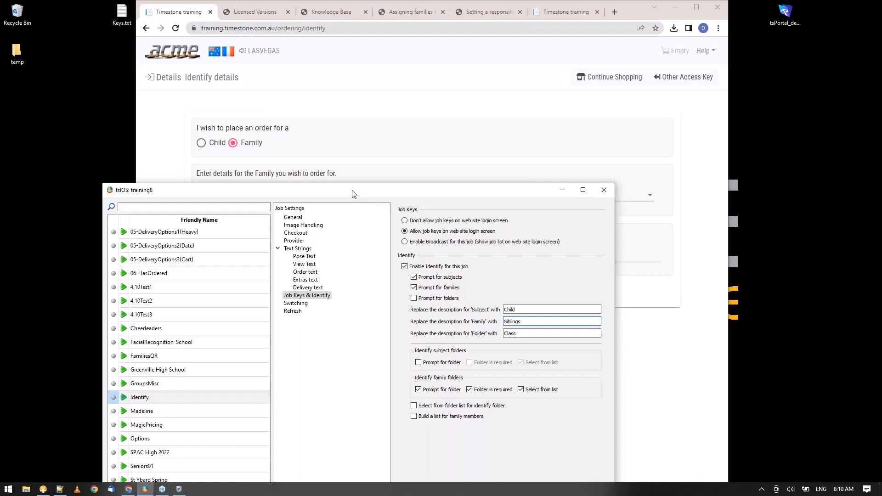
{"action": "left_click_drag", "start_coordinate": [392, 193], "coordinate": [415, 251]}
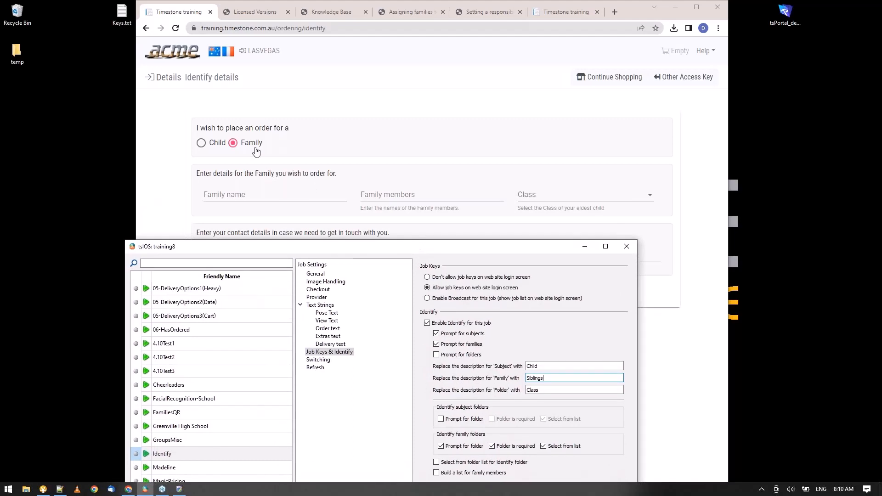
{"action": "left_click", "coordinate": [253, 195]}
{"action": "left_click", "coordinate": [401, 198]}
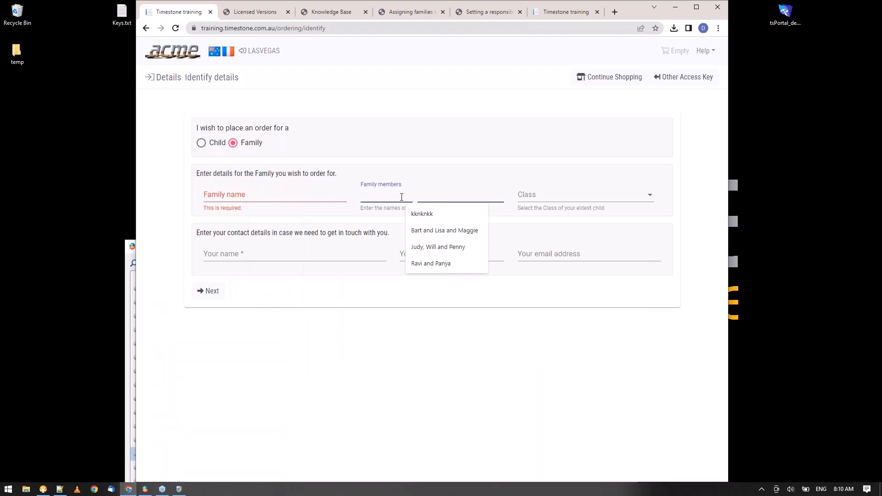
{"action": "left_click", "coordinate": [536, 197]}
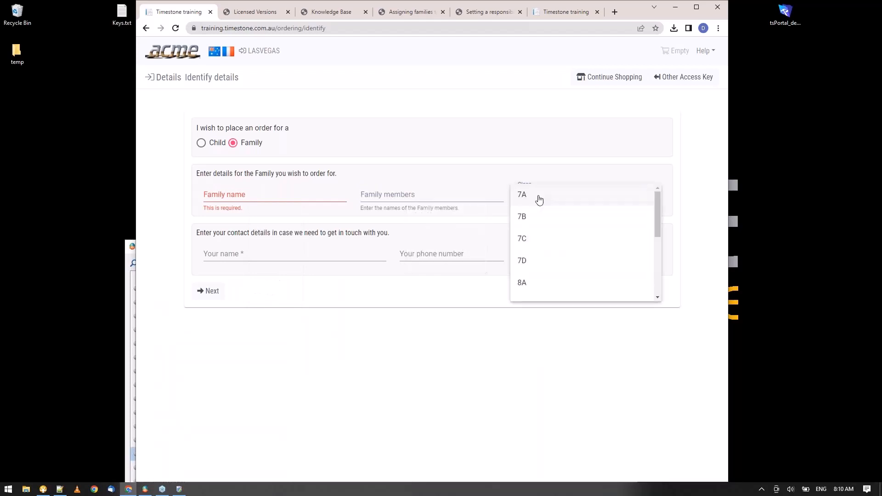
{"action": "left_click", "coordinate": [468, 176]}
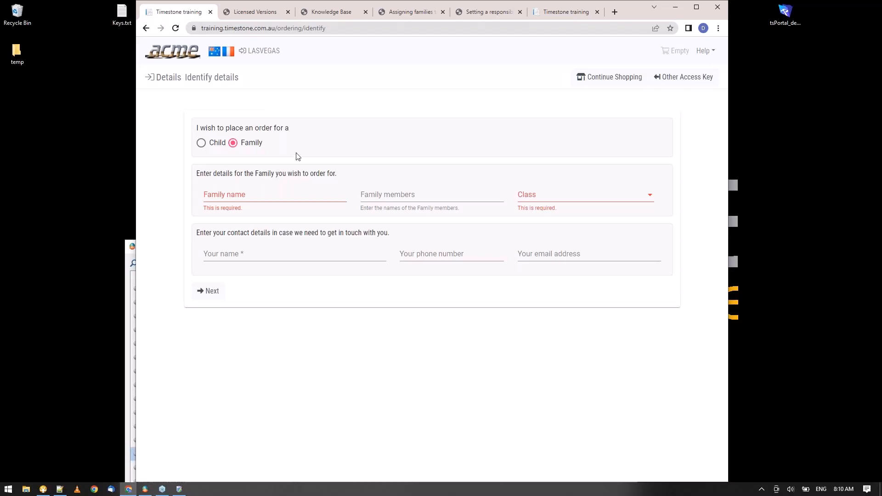
{"action": "left_click", "coordinate": [202, 143]}
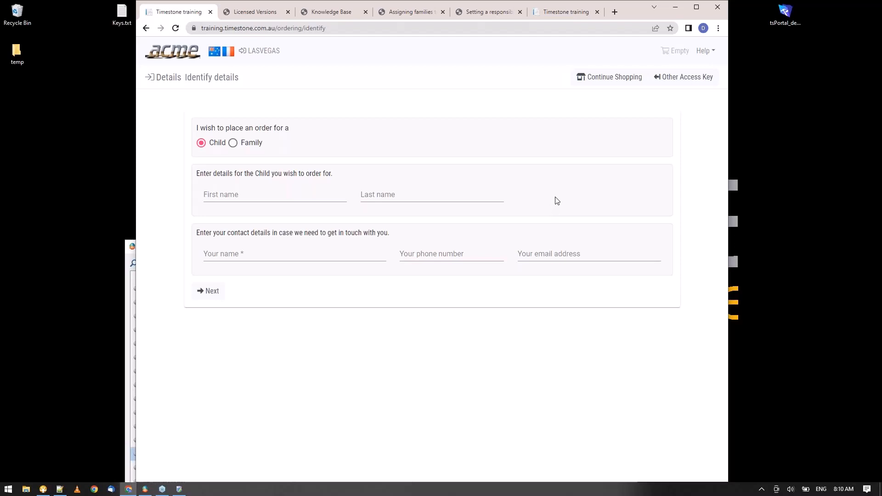
- In tsIOS, enable the folder prompt for Identify subject folders, make the folder required, and upload the job settings
{"action": "left_click", "coordinate": [132, 249]}
{"action": "left_click_drag", "start_coordinate": [458, 252], "coordinate": [439, 74]}
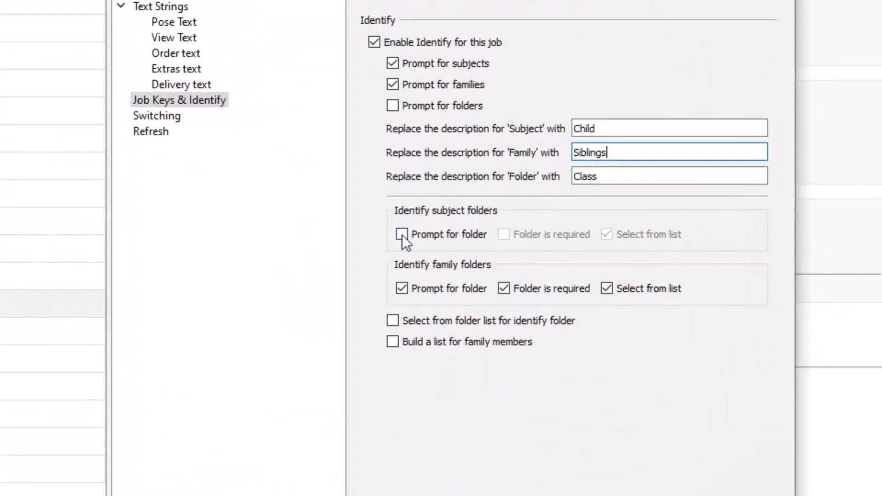
{"action": "left_click", "coordinate": [400, 236]}
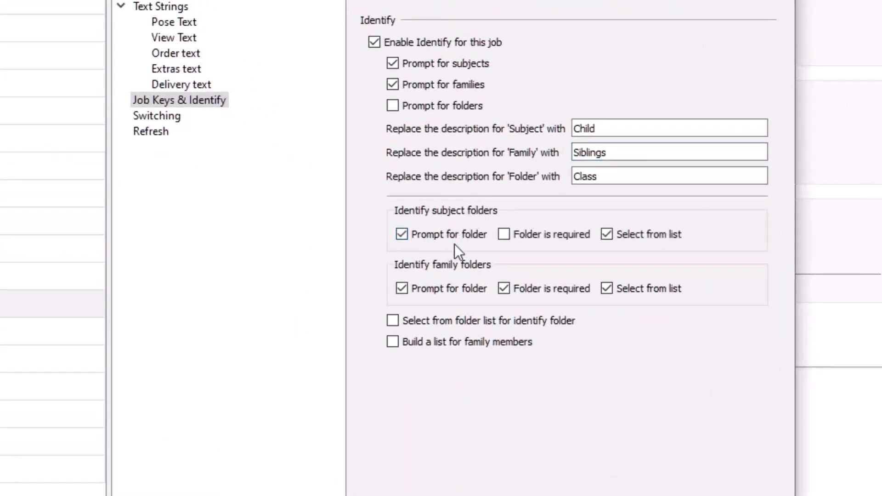
{"action": "left_click", "coordinate": [532, 239]}
{"action": "left_click", "coordinate": [628, 233]}
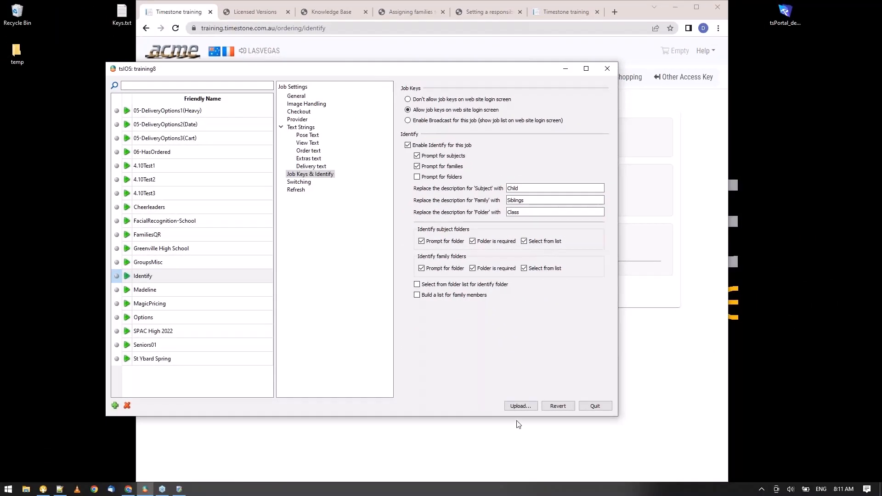
{"action": "left_click", "coordinate": [521, 407]}
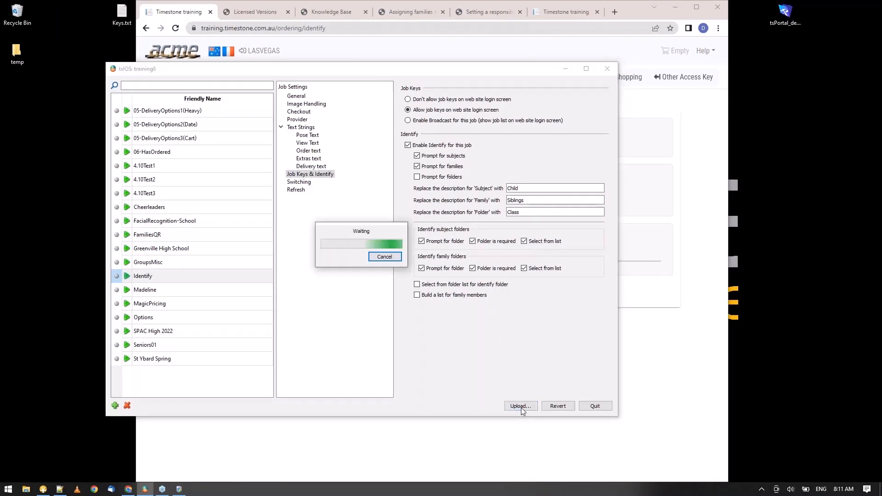
- Reload the order form in the browser and check the class choices offered for a Child order
{"action": "left_click", "coordinate": [637, 370]}
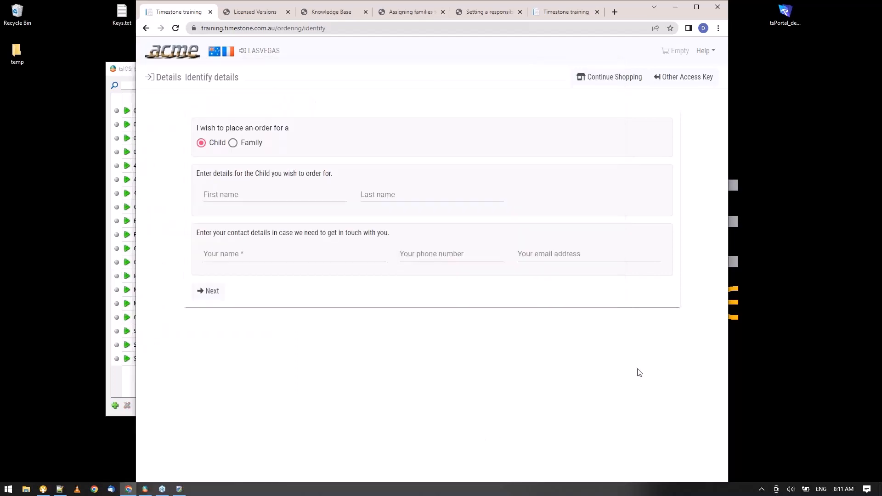
{"action": "left_click", "coordinate": [175, 28]}
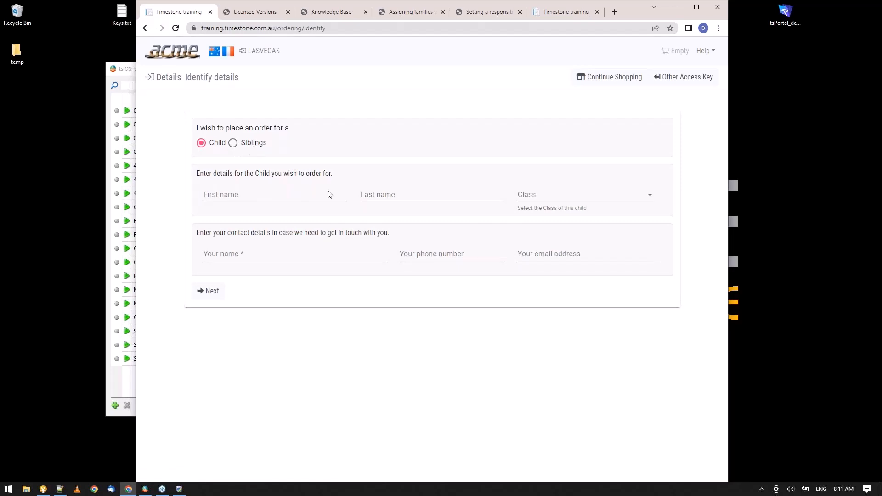
{"action": "left_click", "coordinate": [539, 203]}
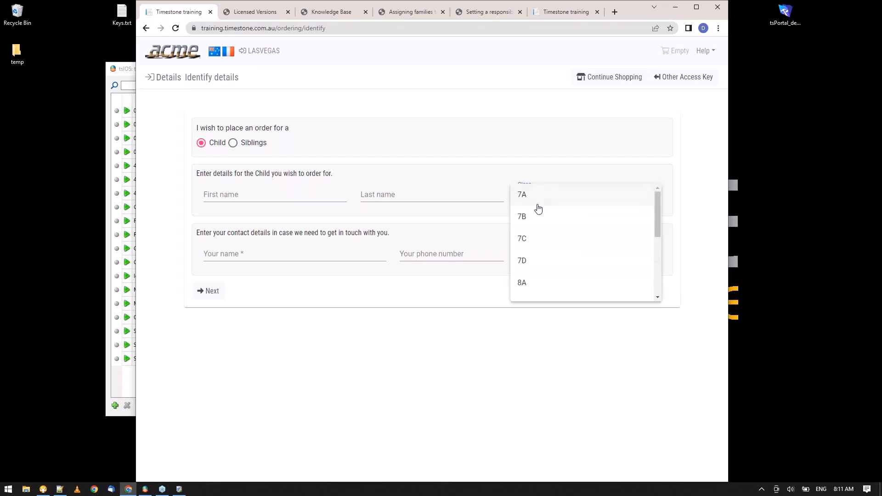
{"action": "left_click", "coordinate": [511, 162]}
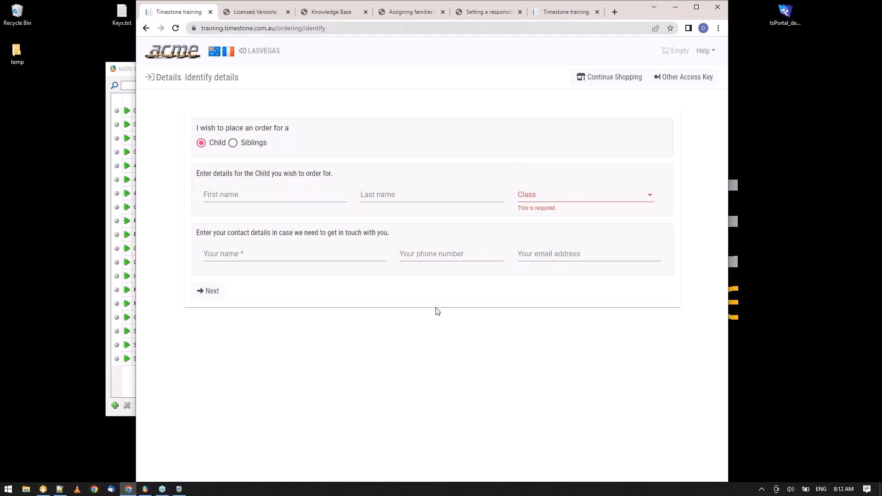
- In tsIOS, turn off the subject folder prompt for the Identify job and upload the settings
{"action": "mouse_move", "coordinate": [149, 492]}
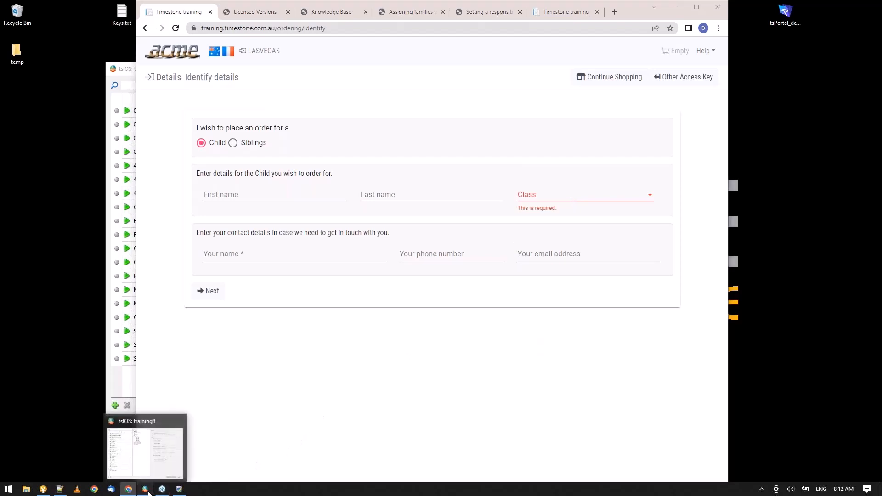
{"action": "left_click", "coordinate": [149, 493]}
{"action": "left_click", "coordinate": [147, 276]}
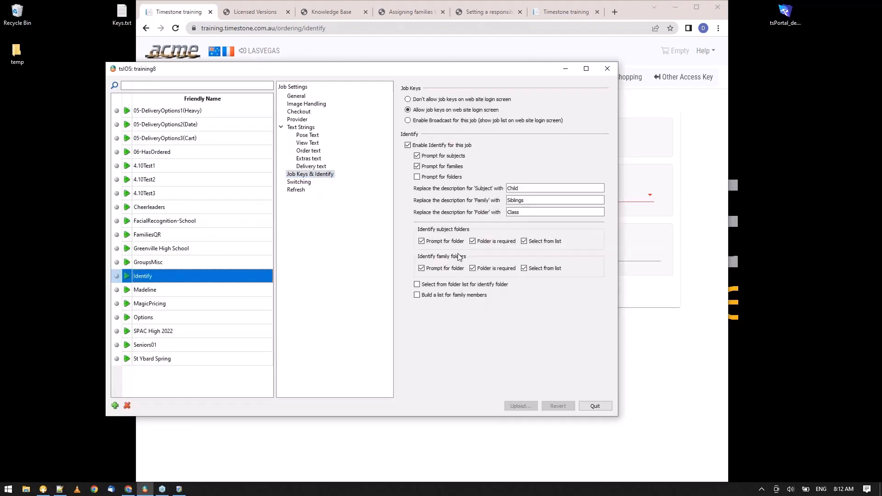
{"action": "left_click", "coordinate": [421, 240]}
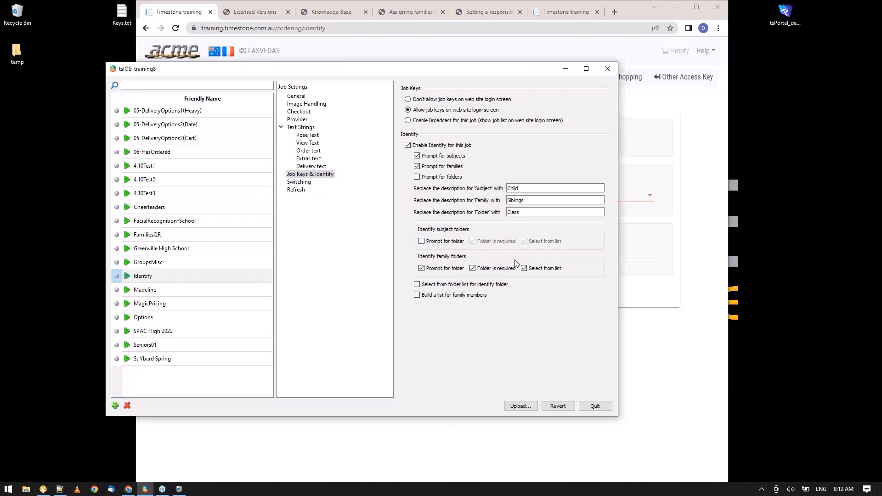
{"action": "left_click", "coordinate": [523, 406]}
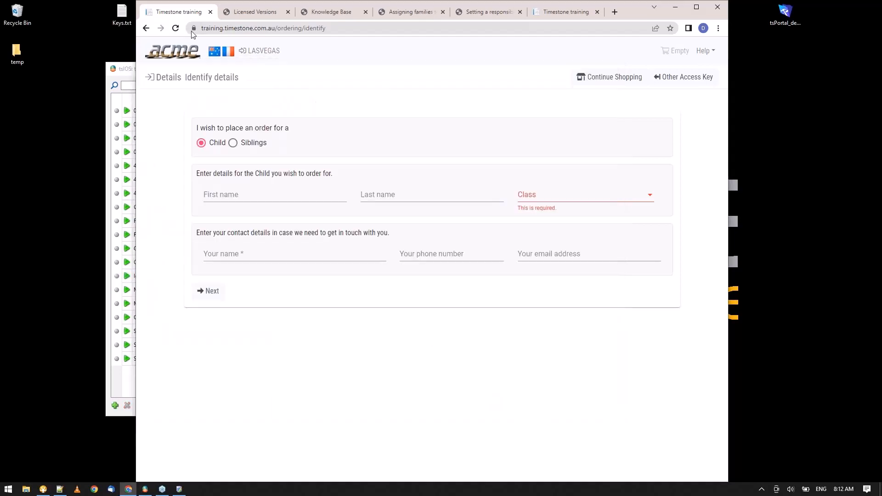
- Reload the ordering website, reopen the job with its access key, and switch the order to Siblings
{"action": "left_click", "coordinate": [176, 29]}
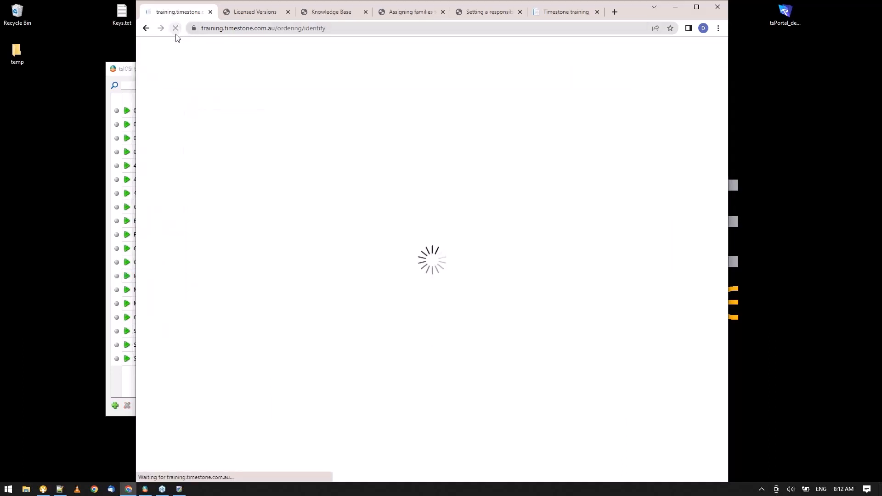
{"action": "left_click", "coordinate": [177, 30]}
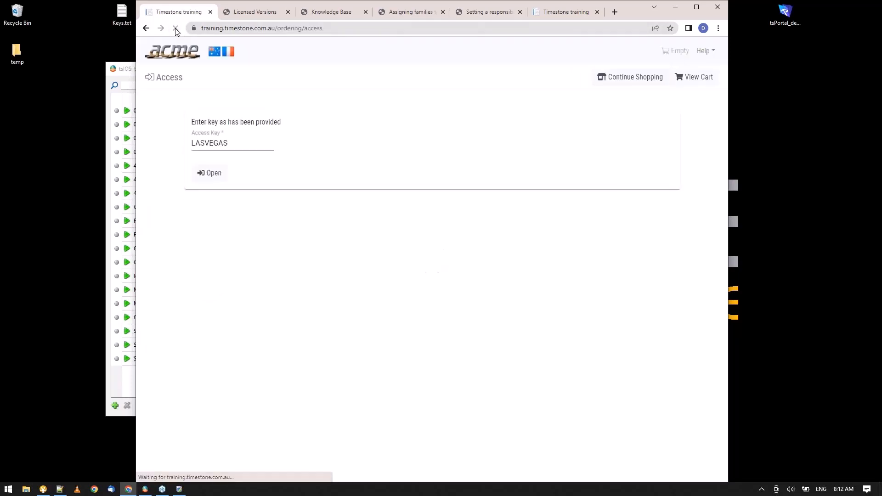
{"action": "left_click", "coordinate": [209, 173]}
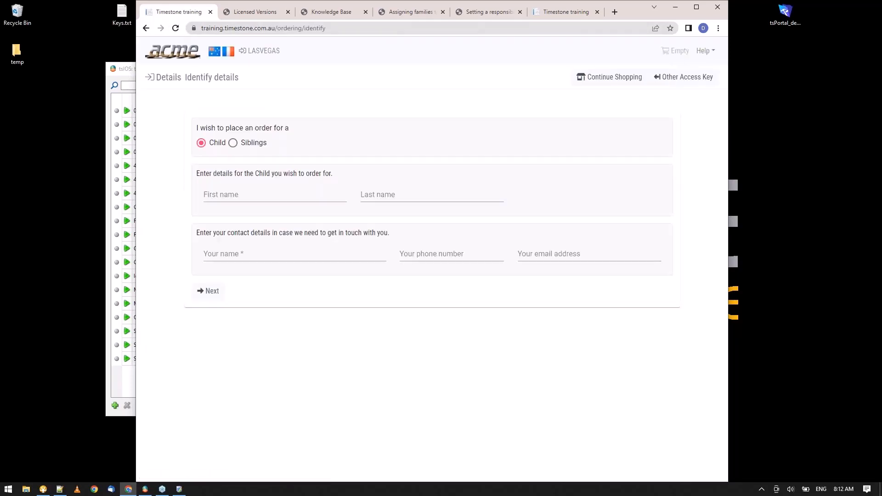
{"action": "left_click", "coordinate": [234, 143]}
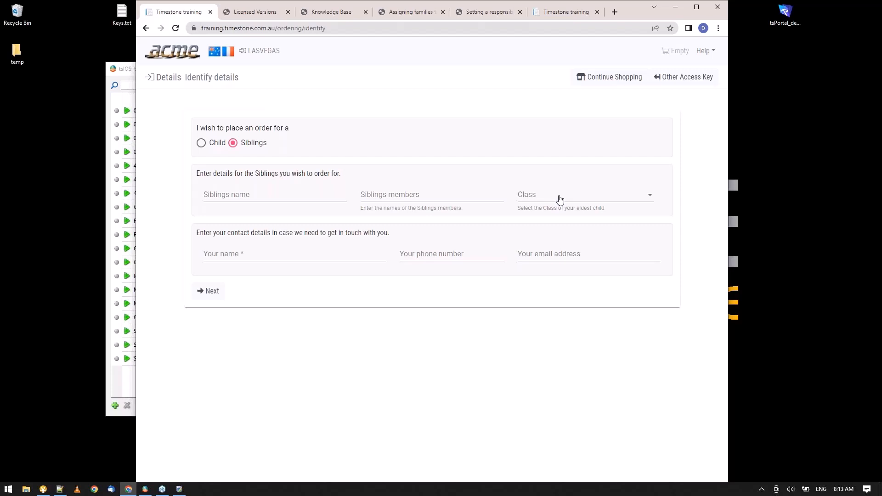
- Fill in the siblings' name, enter 'Too m any' as the siblings members, and choose class 9D
{"action": "left_click", "coordinate": [257, 194]}
{"action": "type", "text": "Brady "}
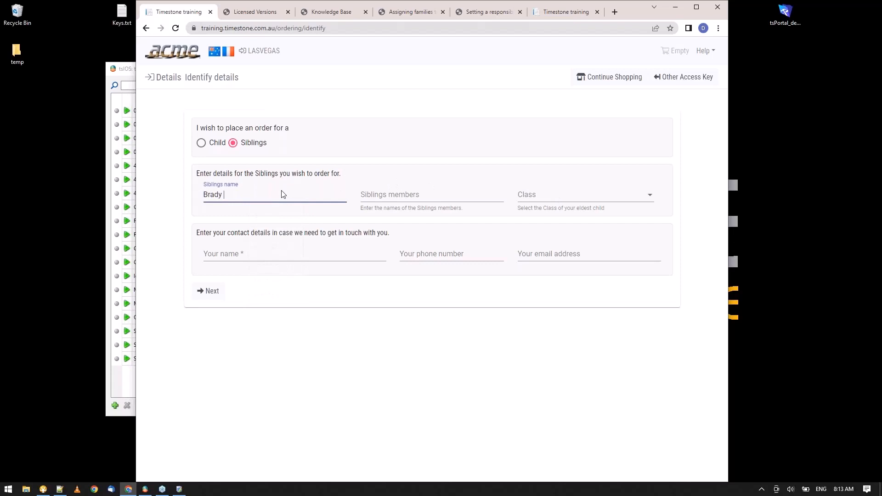
{"action": "type", "text": "Bunch Kids"}
{"action": "left_click", "coordinate": [423, 195]}
{"action": "type", "text": "Too m any"}
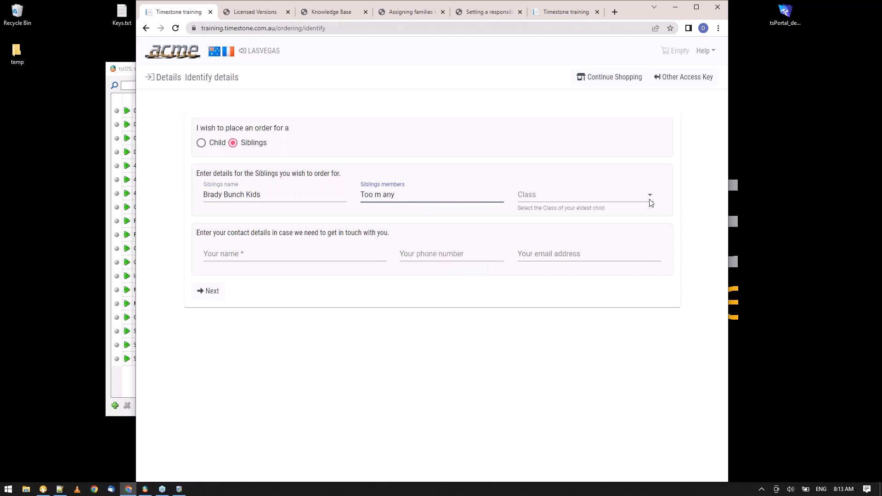
{"action": "left_click", "coordinate": [542, 199]}
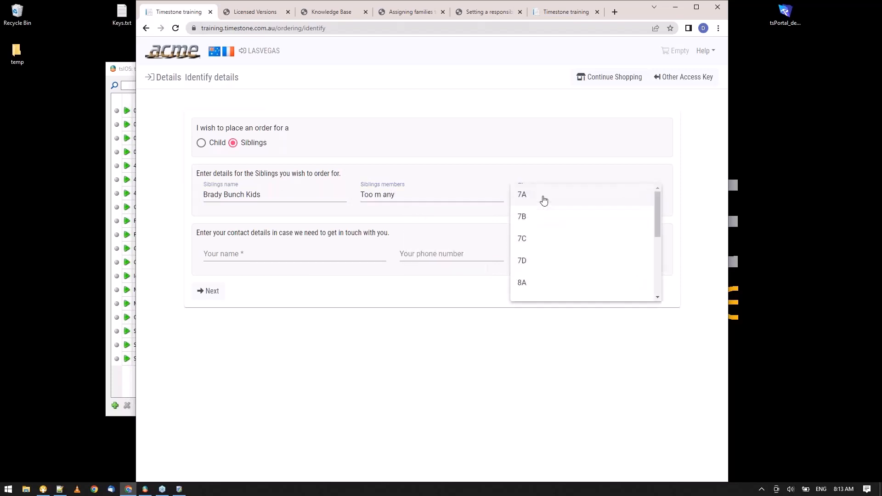
{"action": "scroll", "coordinate": [538, 276], "scroll_direction": "down", "scroll_amount": 2}
{"action": "key", "text": "super"}
{"action": "left_click_drag", "start_coordinate": [657, 244], "coordinate": [657, 283]}
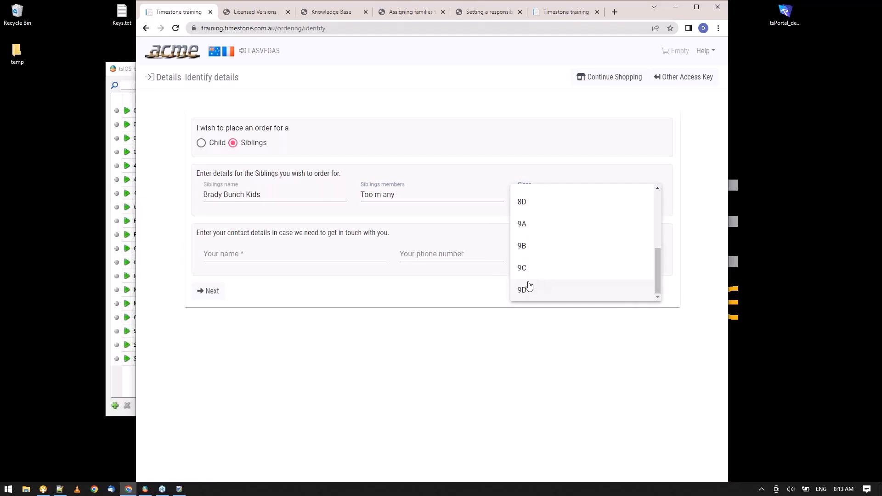
{"action": "left_click", "coordinate": [528, 289]}
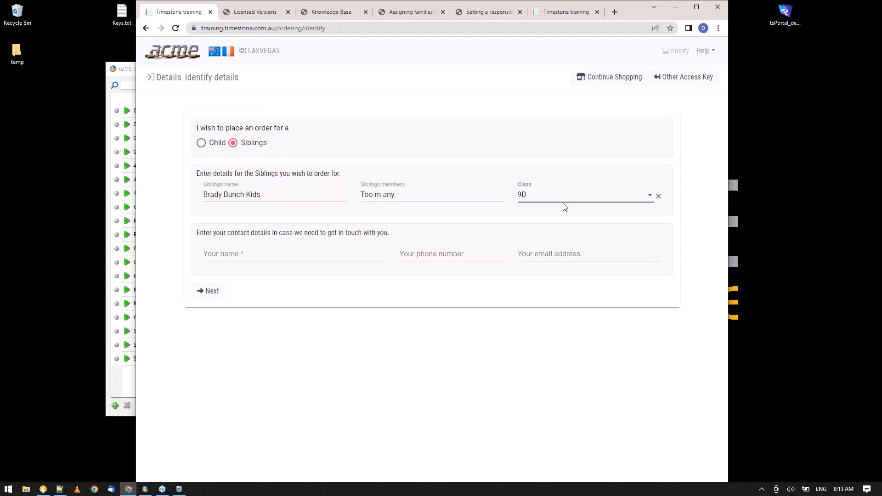
- Fill in the contact's name, phone number and email address, and continue to the shop
{"action": "left_click", "coordinate": [227, 254]}
{"action": "type", "text": "Mr Brady"}
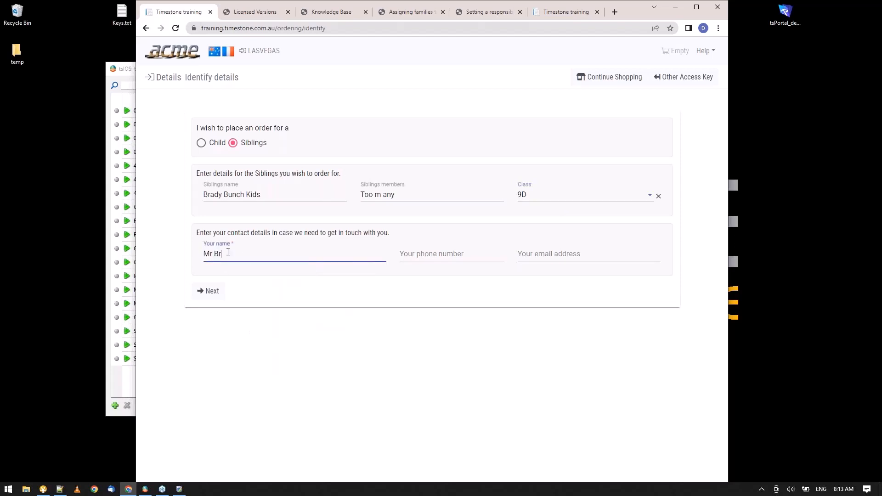
{"action": "left_click", "coordinate": [444, 254]}
{"action": "type", "text": "123455"}
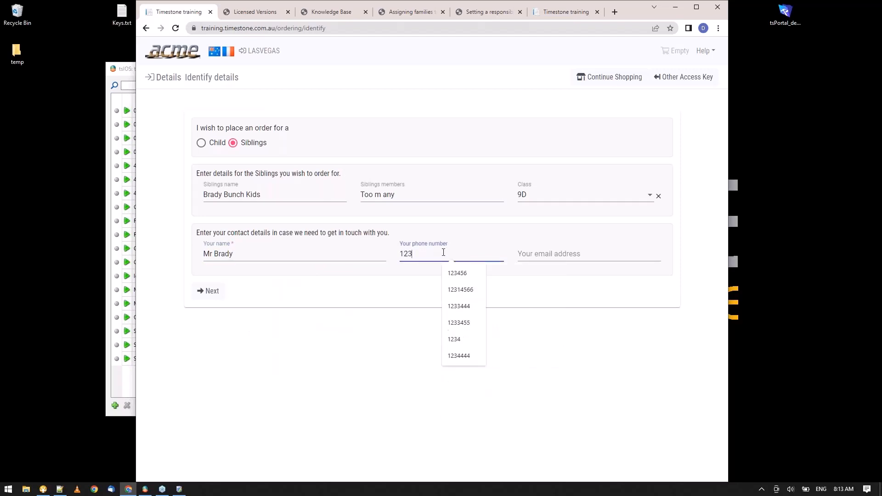
{"action": "left_click", "coordinate": [595, 250]}
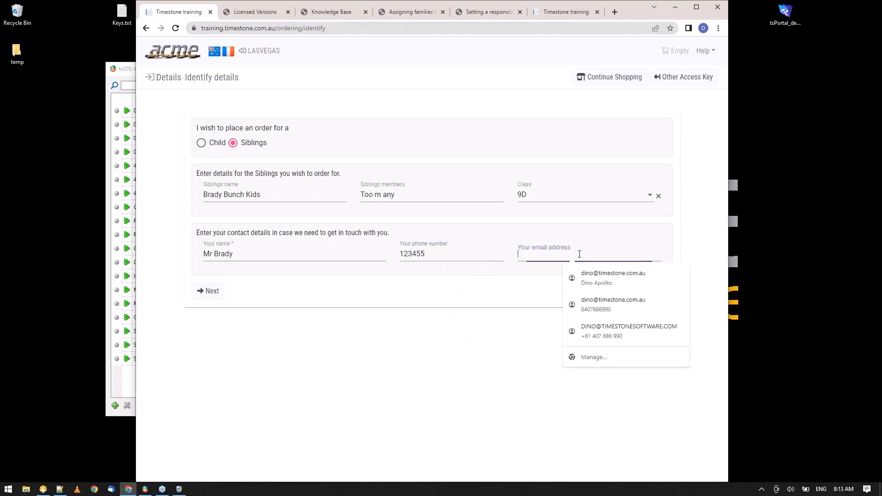
{"action": "left_click", "coordinate": [586, 273]}
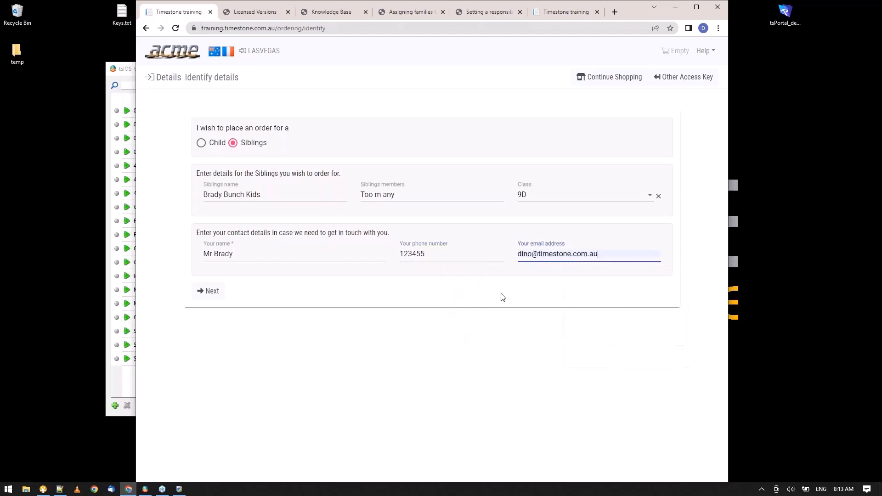
{"action": "left_click", "coordinate": [219, 292]}
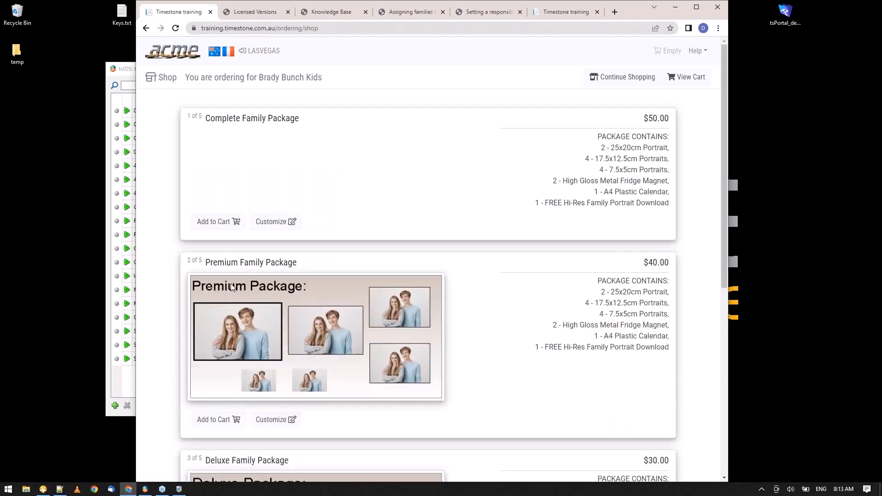
- Add the $40.00 Premium Family Package to the cart and proceed to checkout
{"action": "left_click", "coordinate": [222, 423]}
{"action": "scroll", "coordinate": [601, 174], "scroll_direction": "down", "scroll_amount": 5}
{"action": "scroll", "coordinate": [230, 333], "scroll_direction": "up", "scroll_amount": 3}
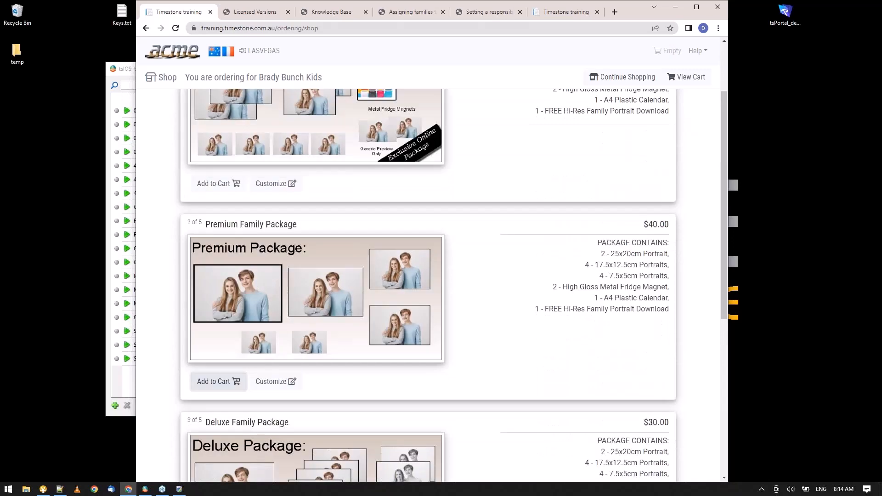
{"action": "left_click", "coordinate": [216, 382]}
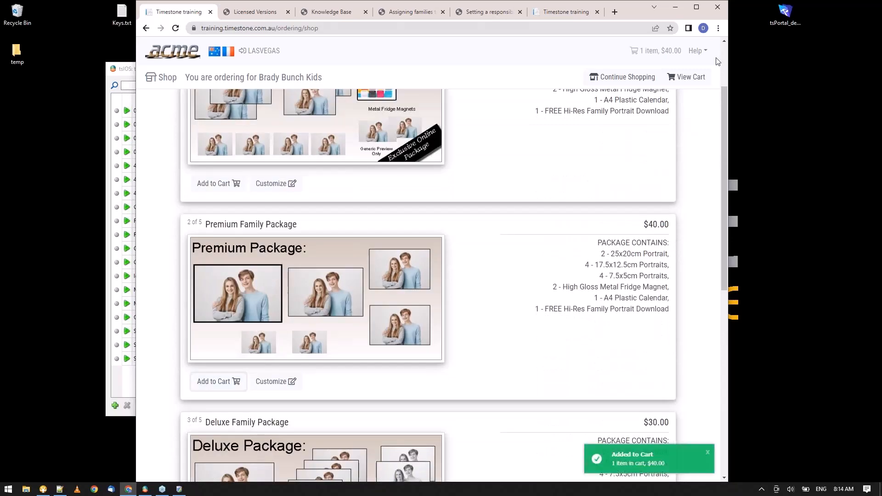
{"action": "left_click", "coordinate": [690, 78]}
{"action": "left_click", "coordinate": [211, 258]}
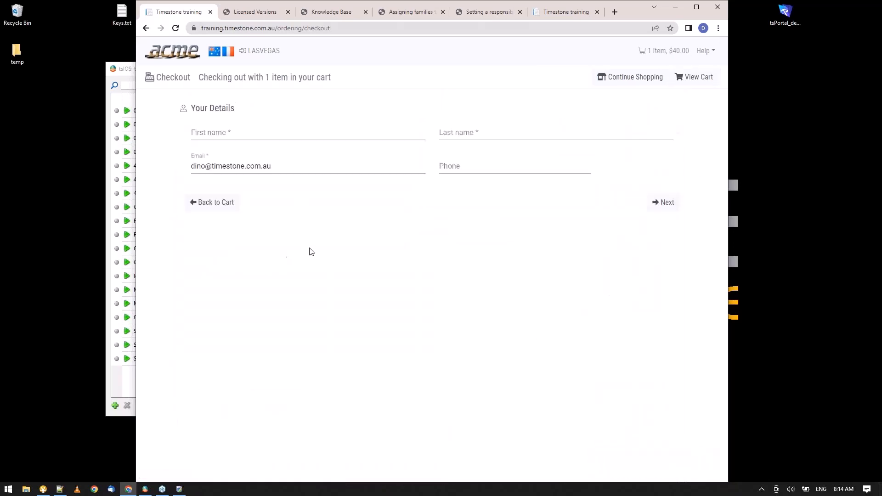
- Fill in the buyer's details from the saved profile, continue to the review, and place the order
{"action": "left_click", "coordinate": [250, 132]}
{"action": "left_click", "coordinate": [250, 154]}
{"action": "left_click", "coordinate": [663, 203]}
{"action": "left_click", "coordinate": [292, 372]}
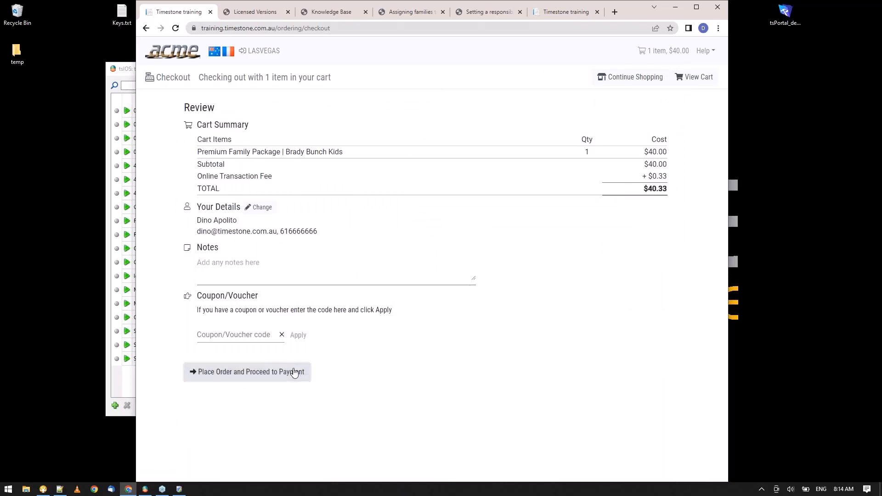
- Minimize the browser and launch NeoPack Professional
{"action": "left_click", "coordinate": [673, 7]}
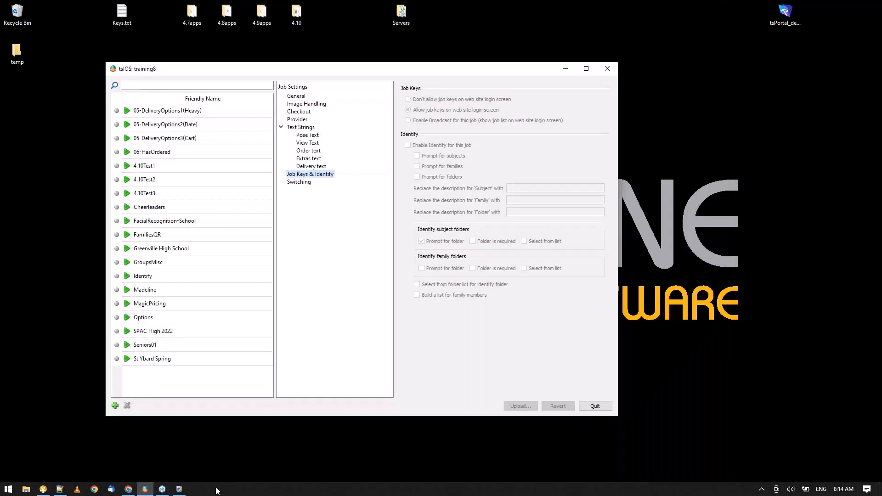
{"action": "left_click", "coordinate": [9, 490]}
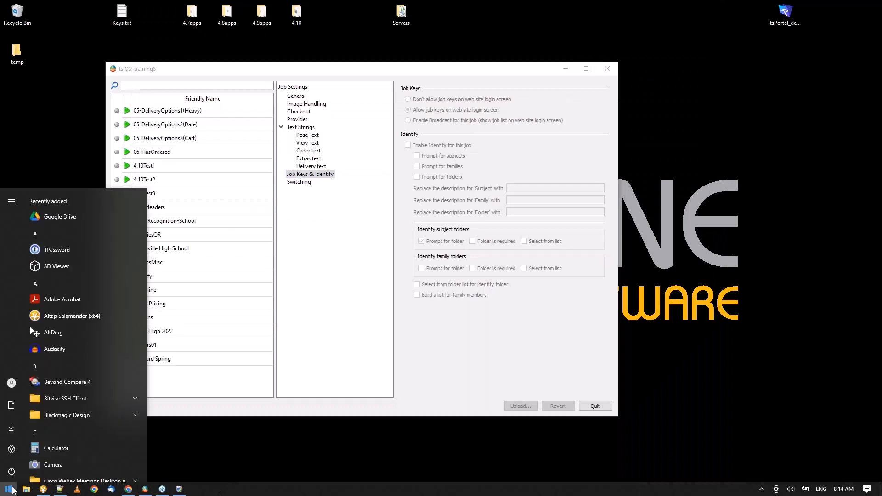
{"action": "type", "text": "neopack"}
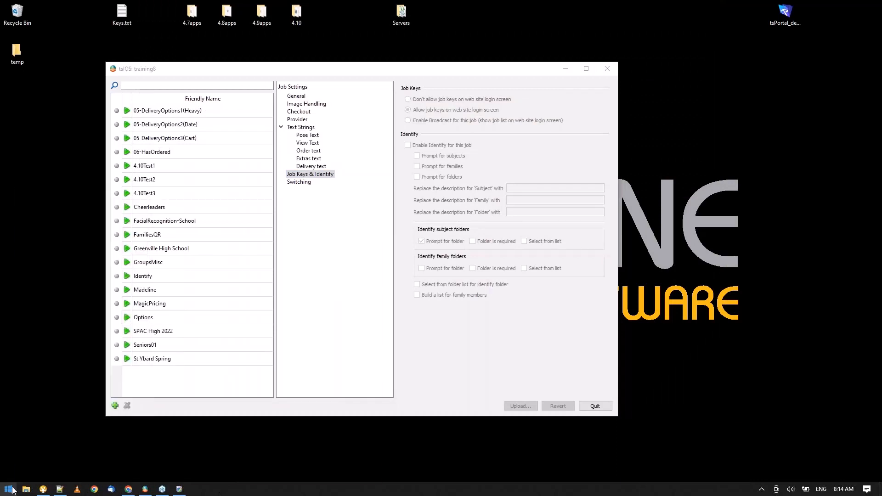
{"action": "key", "text": "Return"}
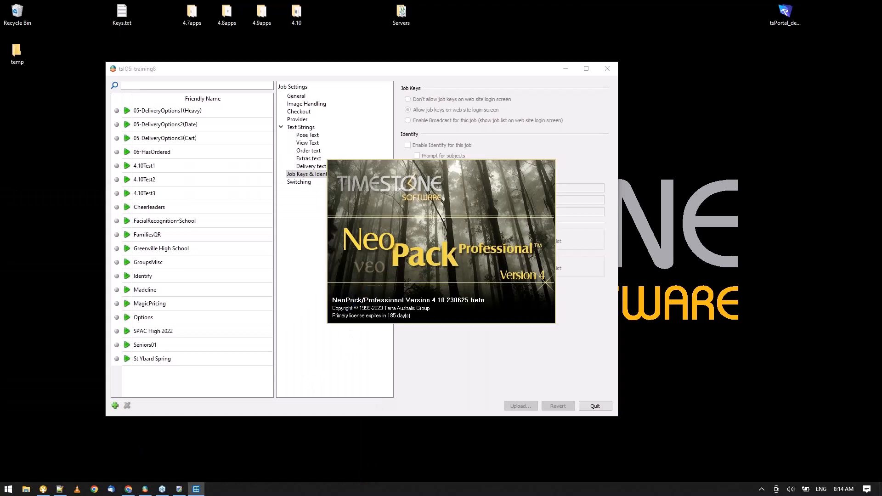
{"action": "left_click", "coordinate": [439, 290]}
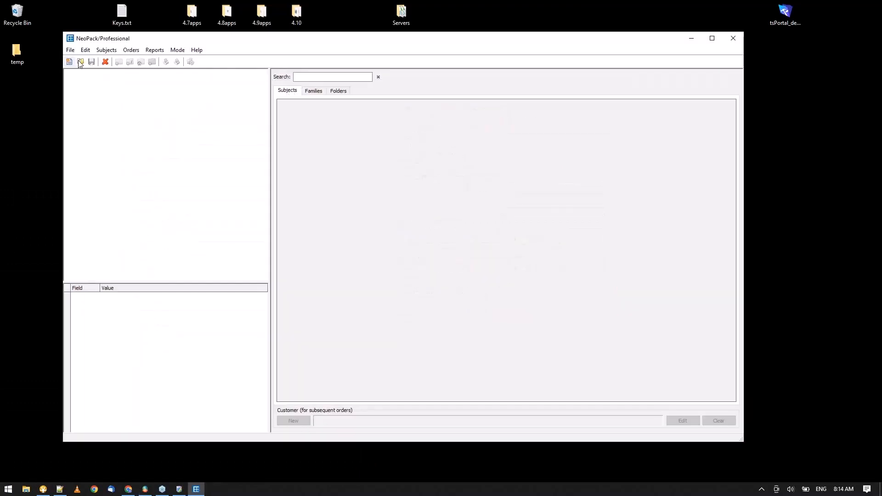
- Open the Identify job and narrow the folder tree pane
{"action": "left_click", "coordinate": [81, 61]}
{"action": "double_click", "coordinate": [259, 195]}
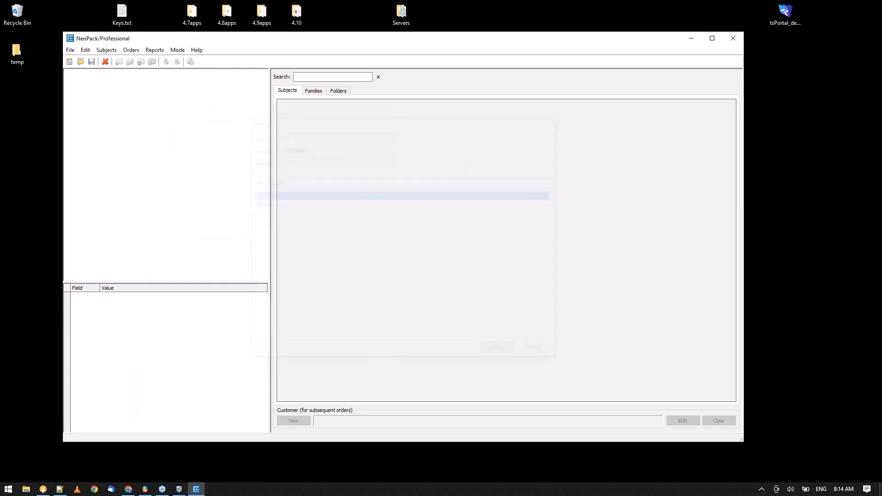
{"action": "left_click_drag", "start_coordinate": [270, 192], "coordinate": [222, 192]}
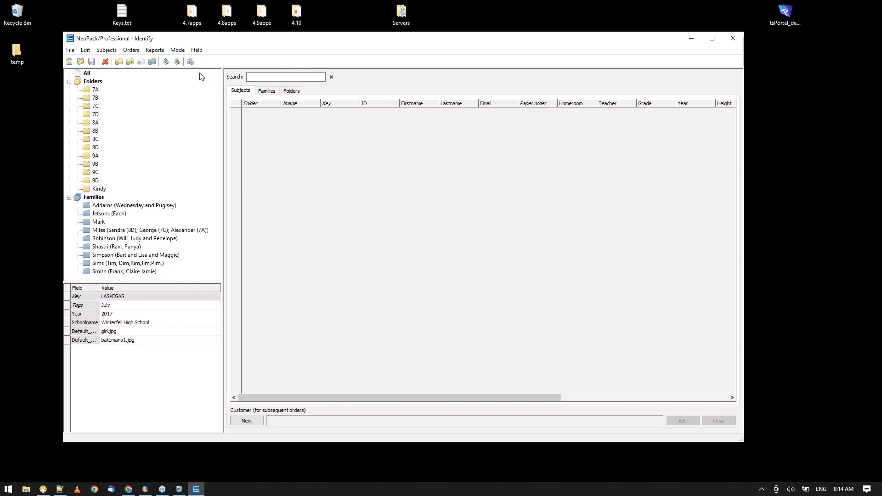
- Switch to the browser and read the knowledge base articles on family queue sorting, assigning families to a folder, and setting a responsible family member
{"action": "left_click", "coordinate": [127, 489]}
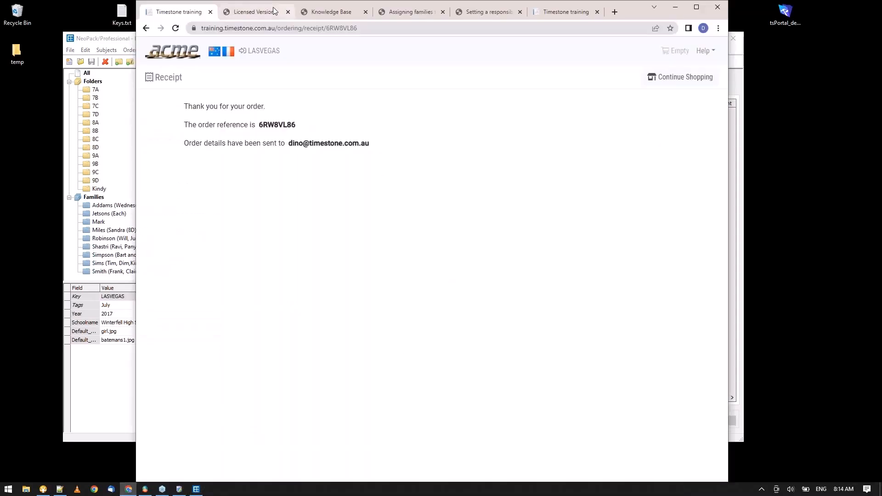
{"action": "left_click", "coordinate": [341, 12]}
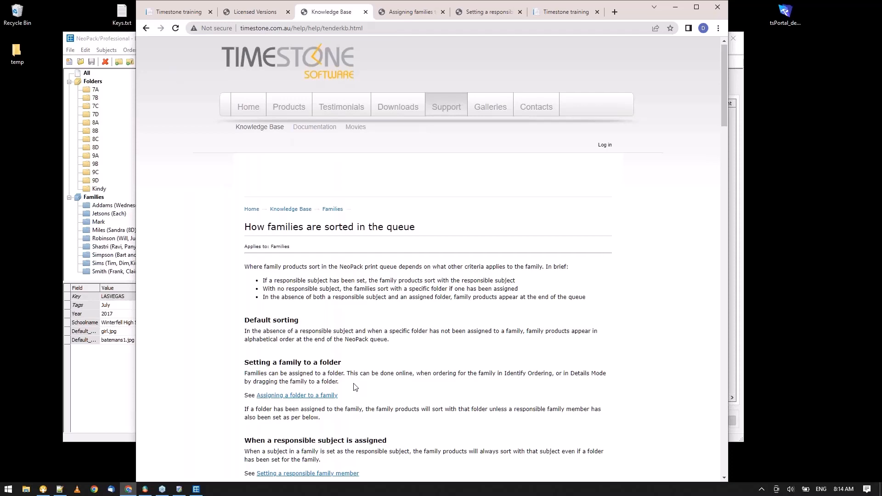
{"action": "scroll", "coordinate": [349, 384], "scroll_direction": "down", "scroll_amount": 1}
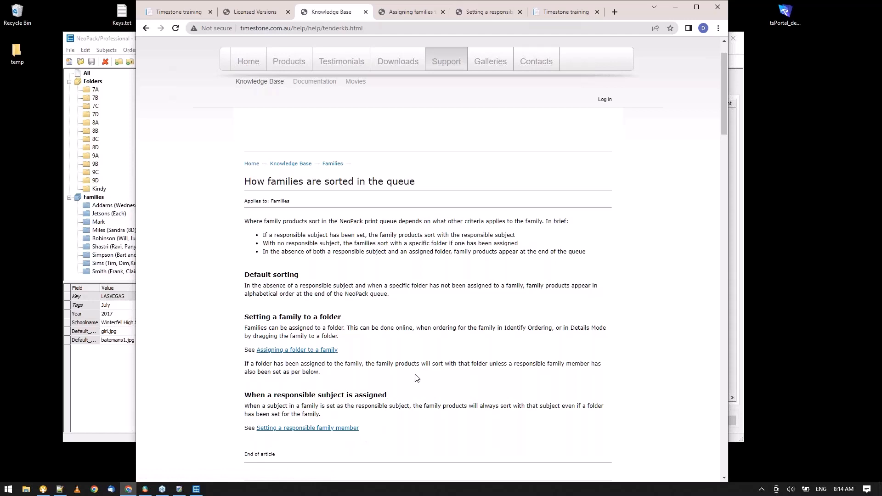
{"action": "left_click", "coordinate": [410, 14]}
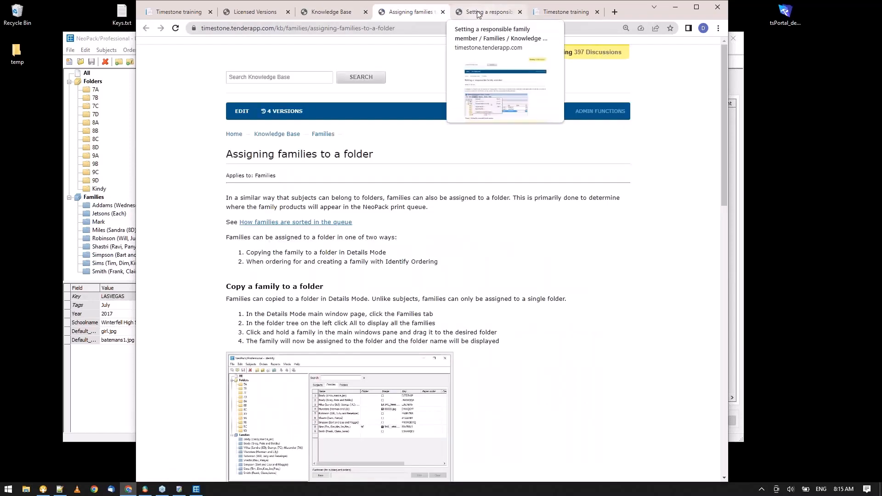
{"action": "left_click", "coordinate": [478, 14]}
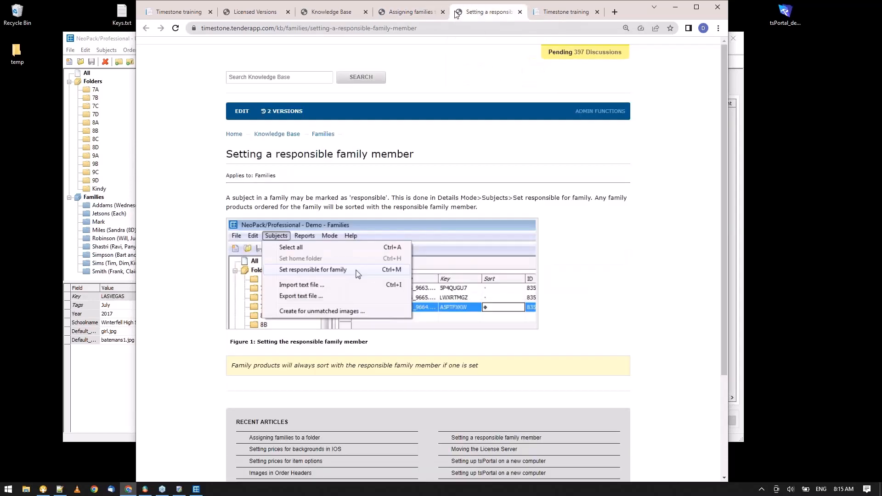
{"action": "left_click", "coordinate": [330, 13]}
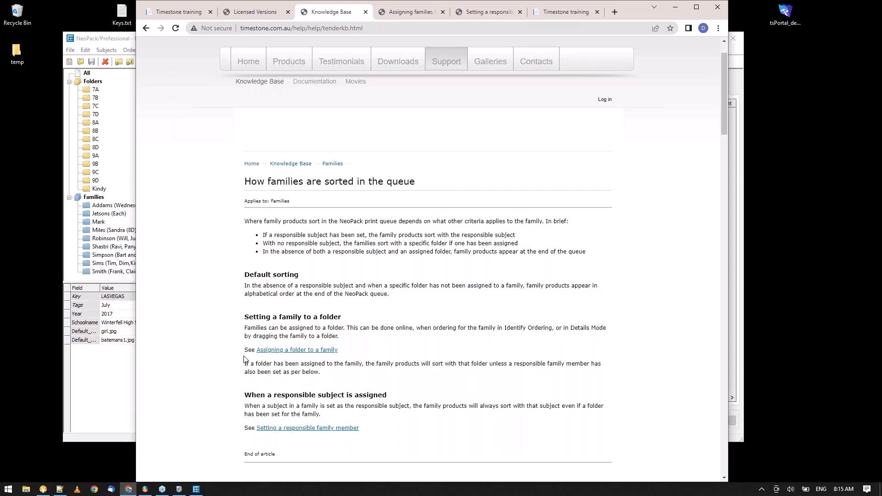
- Return to NeoPack Professional and check the Robinson and Simpson families' subjects, including the Simpsons' Sort/family markers
{"action": "left_click", "coordinate": [91, 390]}
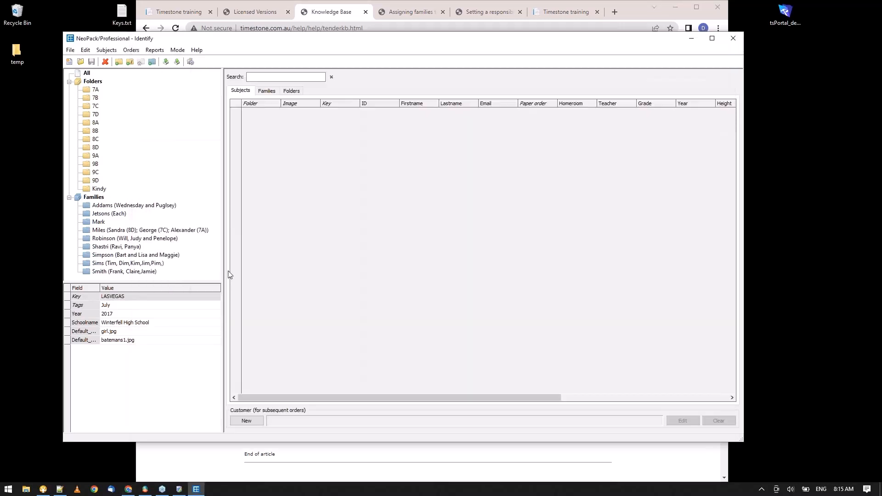
{"action": "left_click", "coordinate": [142, 239]}
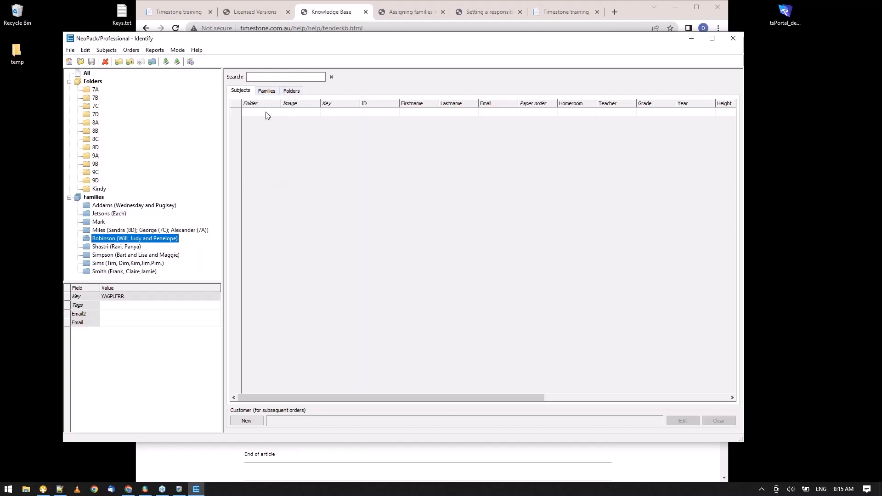
{"action": "left_click", "coordinate": [152, 255]}
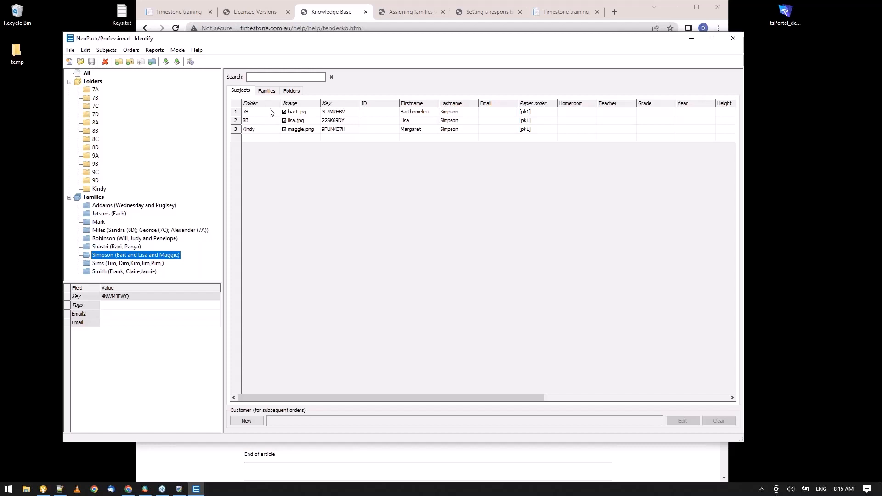
{"action": "left_click_drag", "start_coordinate": [478, 396], "coordinate": [599, 398]}
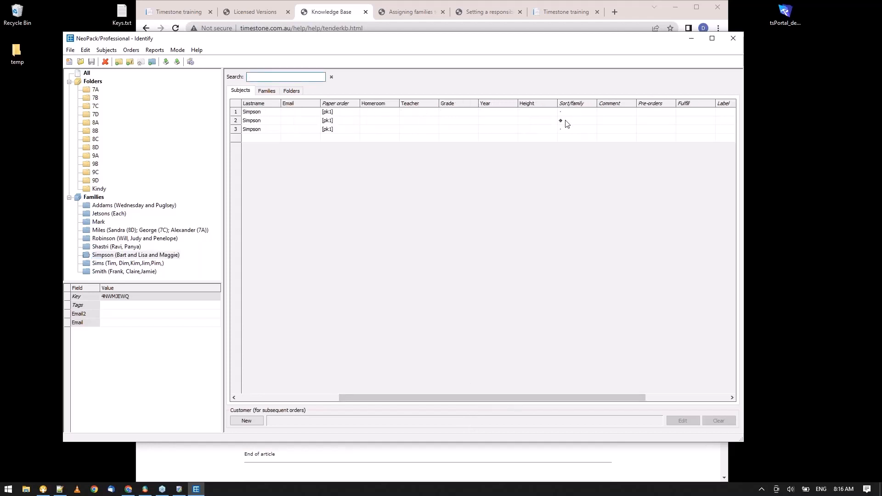
{"action": "left_click", "coordinate": [566, 122]}
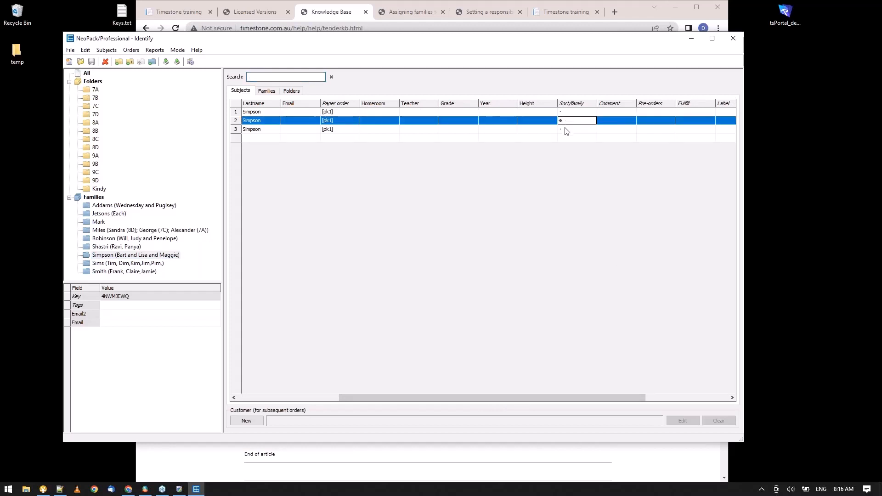
{"action": "left_click", "coordinate": [566, 130]}
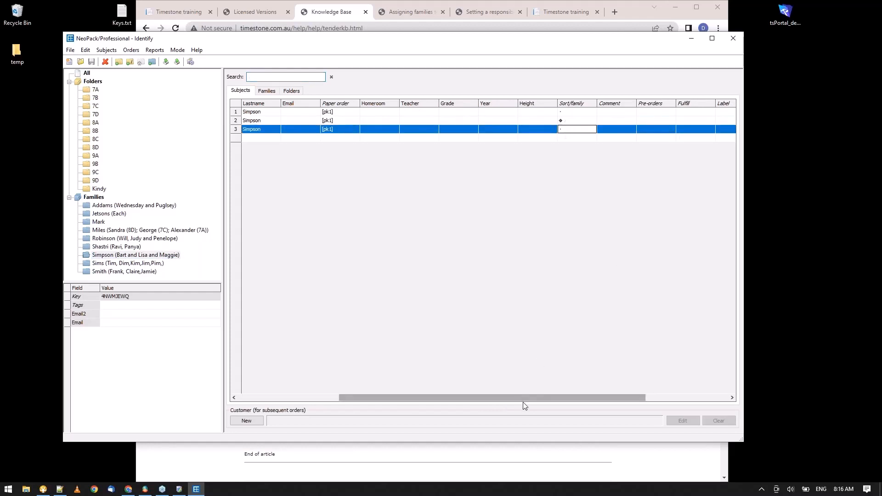
- Look up the Set responsible for family command and identify the Simpson subject marked as responsible
{"action": "left_click", "coordinate": [88, 50]}
{"action": "left_click", "coordinate": [92, 52]}
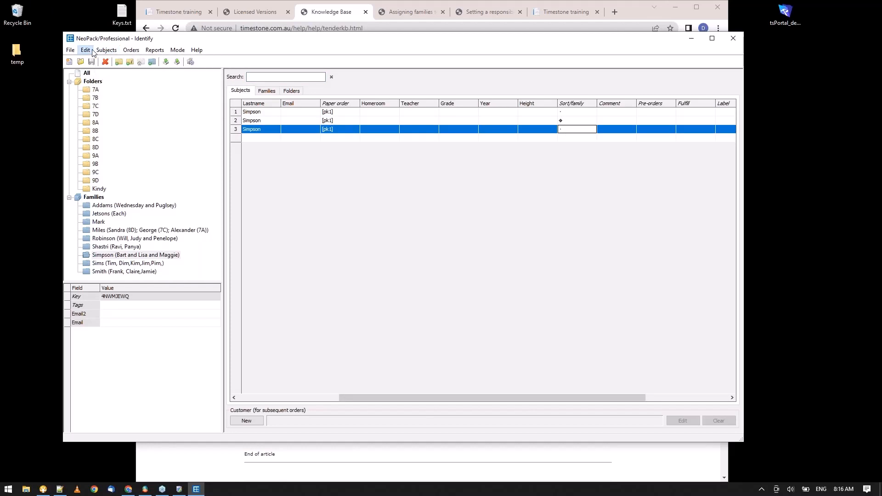
{"action": "left_click", "coordinate": [130, 51]}
{"action": "mouse_move", "coordinate": [113, 53]}
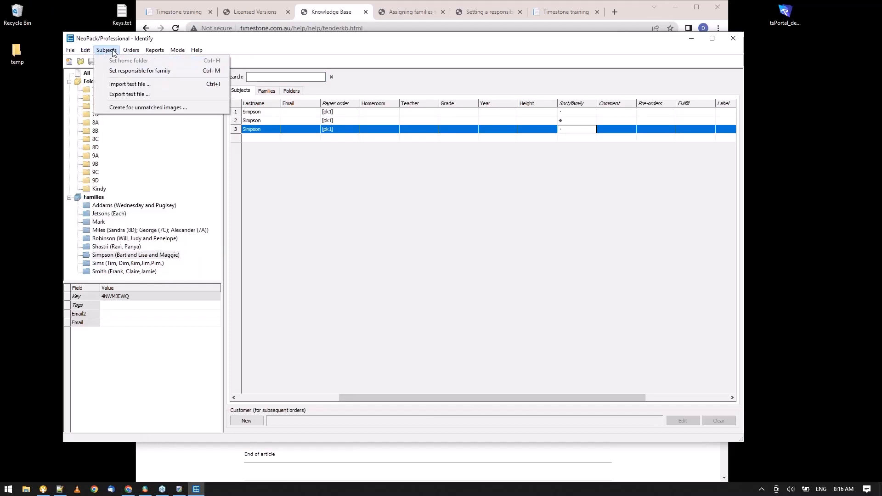
{"action": "left_click", "coordinate": [562, 121]}
{"action": "left_click_drag", "start_coordinate": [509, 398], "coordinate": [411, 397]}
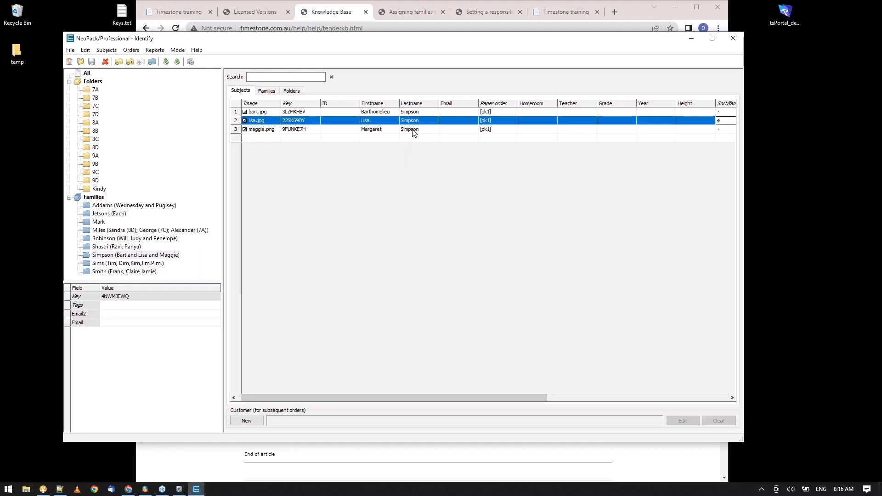
{"action": "left_click", "coordinate": [167, 256]}
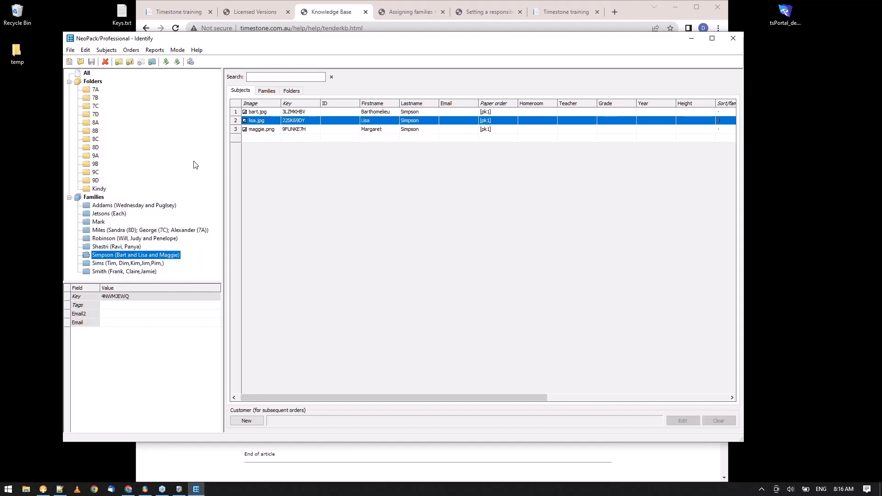
- Switch to Queue mode and select the Simpson family product
{"action": "left_click", "coordinate": [177, 50]}
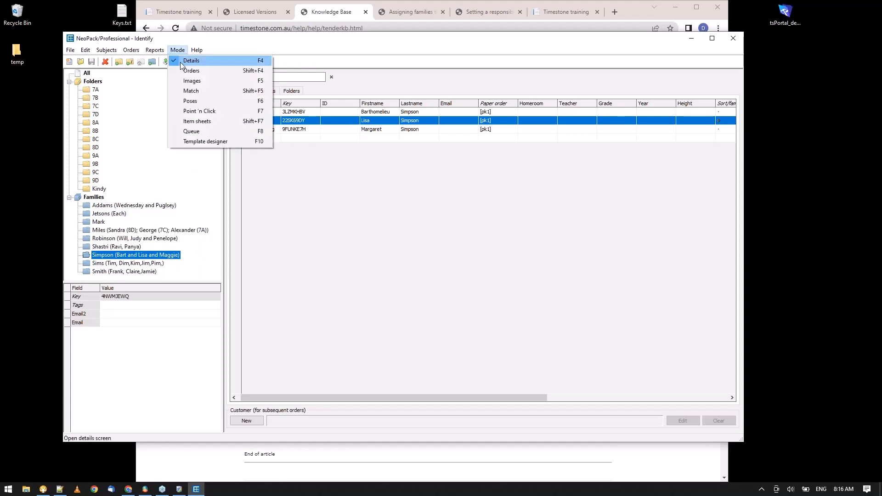
{"action": "left_click", "coordinate": [261, 131]}
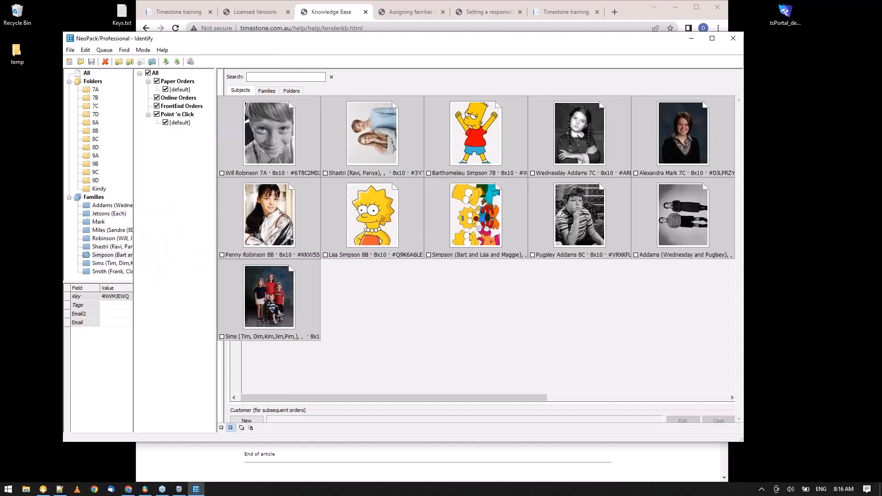
{"action": "left_click", "coordinate": [510, 252]}
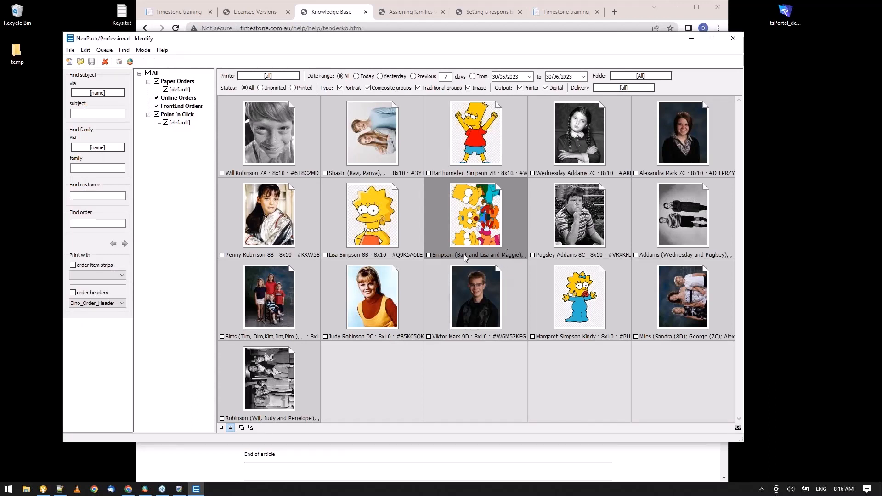
- Review the queue's subject sort order and compare the positions of the Robinson and Simpson family products
{"action": "left_click", "coordinate": [104, 50]}
{"action": "left_click", "coordinate": [107, 61]}
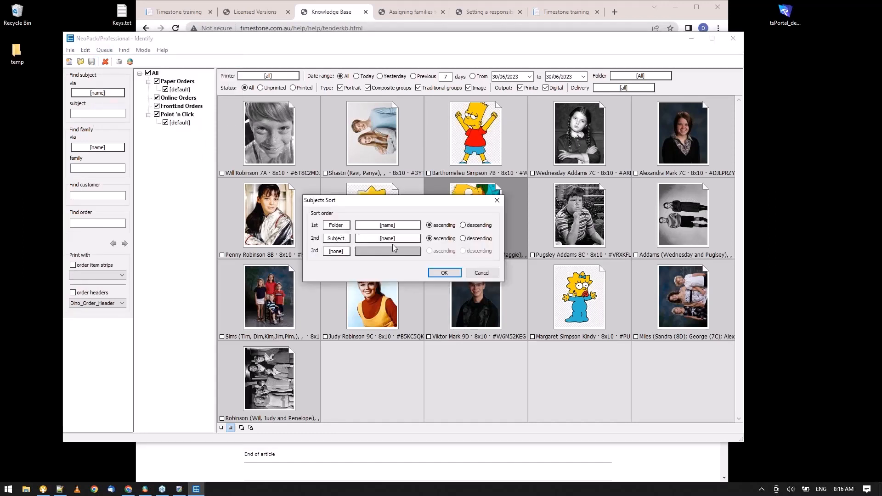
{"action": "left_click", "coordinate": [444, 273]}
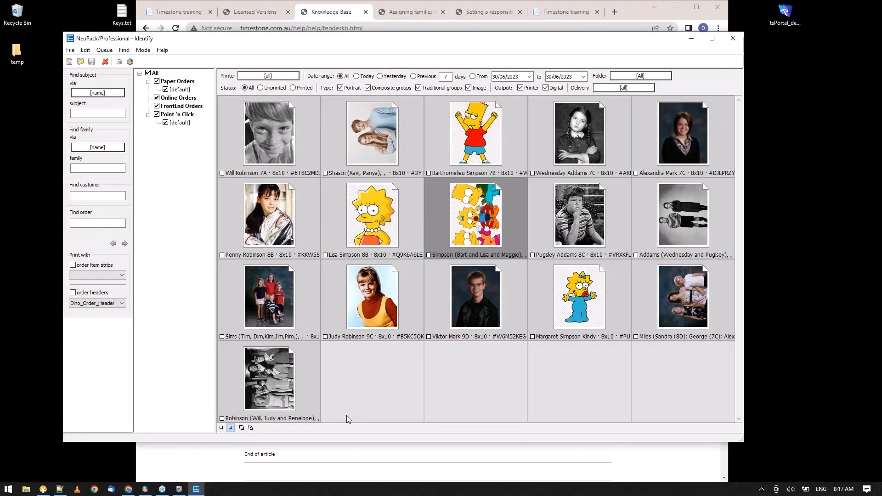
{"action": "left_click", "coordinate": [293, 397]}
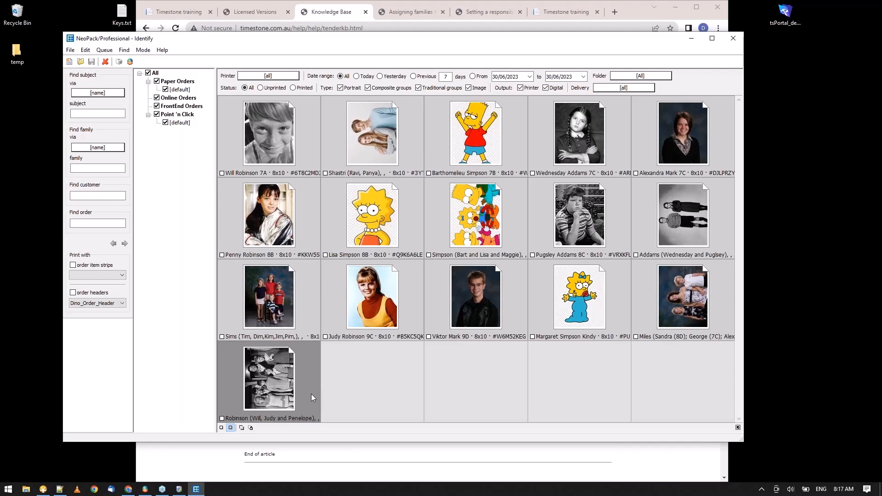
{"action": "left_click", "coordinate": [504, 229]}
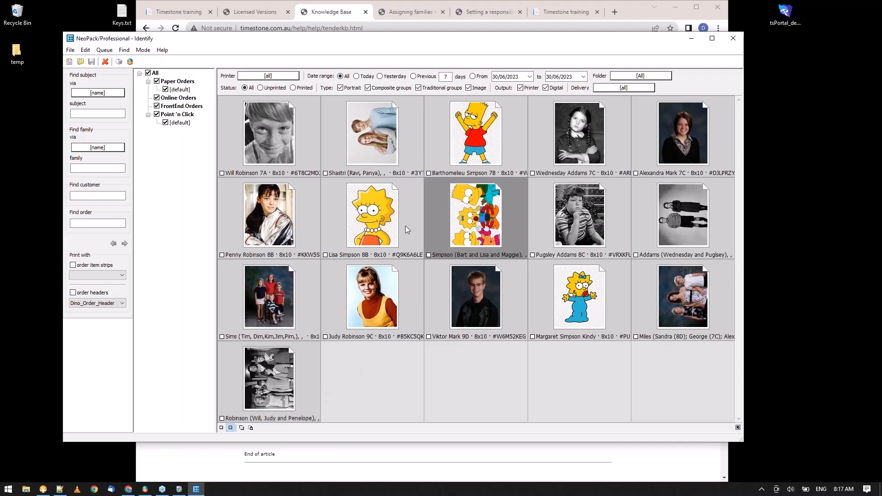
- Return to Details mode and set Bart as the responsible subject for the Simpson family
{"action": "left_click", "coordinate": [143, 50]}
{"action": "left_click", "coordinate": [156, 60]}
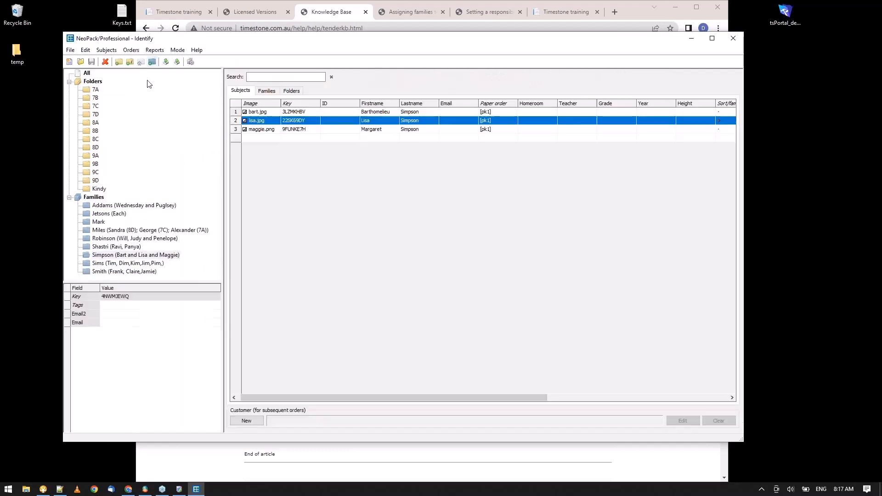
{"action": "left_click", "coordinate": [111, 256]}
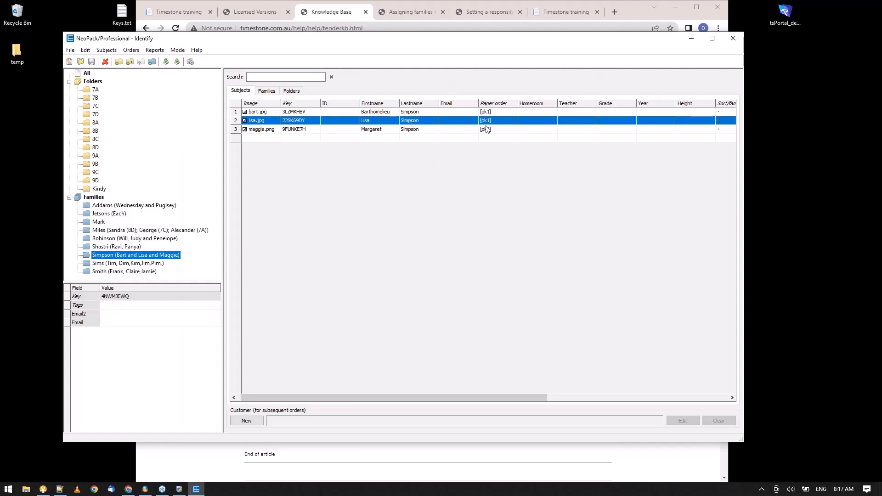
{"action": "left_click", "coordinate": [723, 112]}
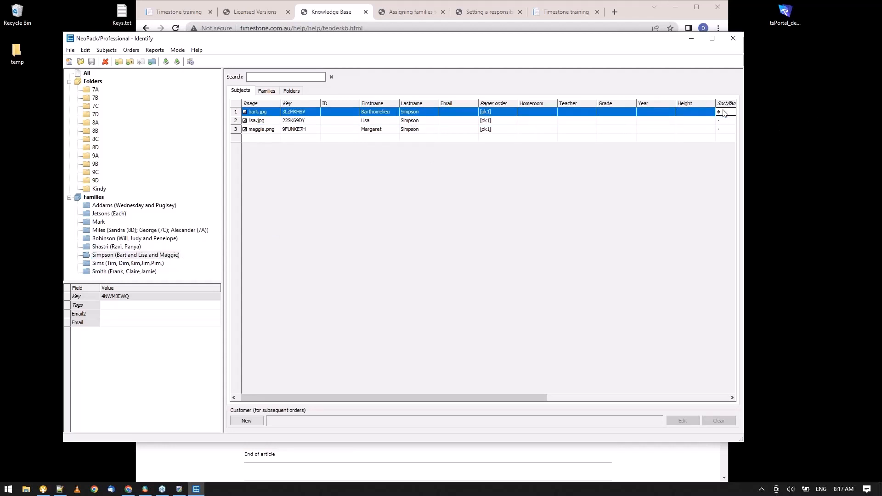
- Reopen the Identify job to reload its data
{"action": "left_click", "coordinate": [70, 50]}
{"action": "left_click", "coordinate": [87, 111]}
{"action": "left_click", "coordinate": [79, 64]}
{"action": "double_click", "coordinate": [255, 194]}
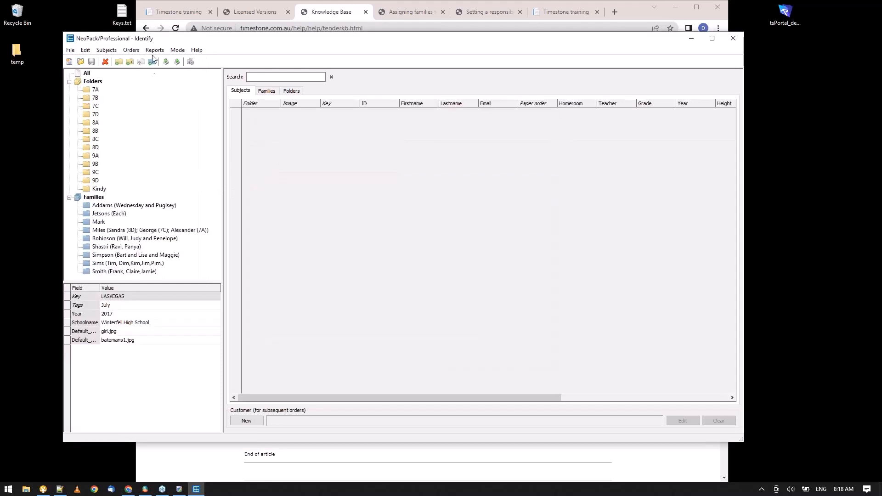
- Display the print queue again and check where the Simpson and Robinson family products are sorted
{"action": "left_click", "coordinate": [178, 50]}
{"action": "left_click", "coordinate": [189, 129]}
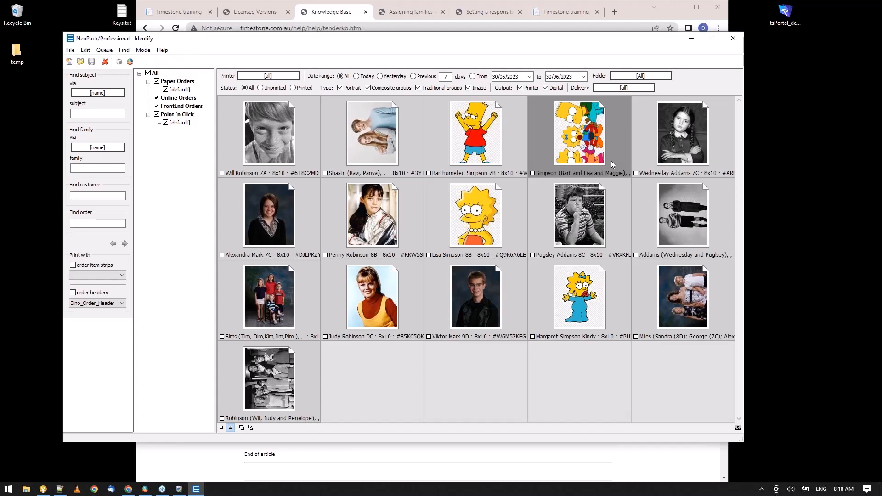
{"action": "left_click", "coordinate": [224, 404]}
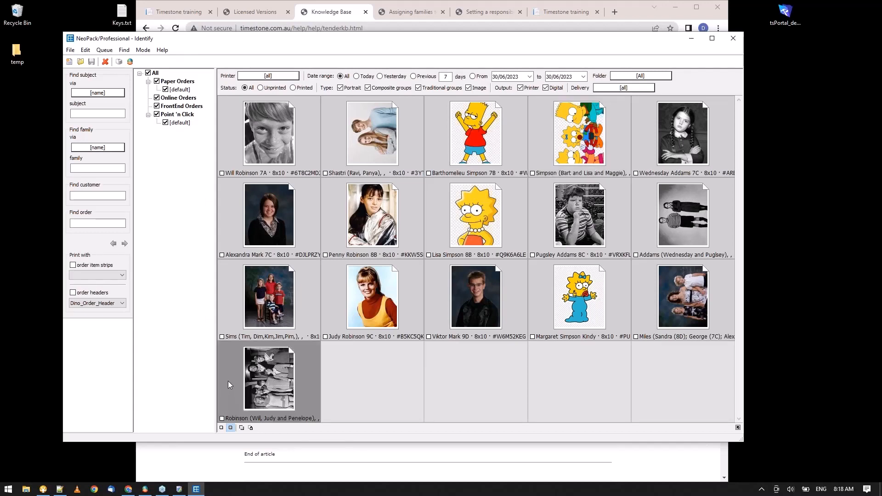
- List all families in Details mode, widen the Name column, and assign the Robinson family to folder 7A
{"action": "key", "text": "F2"}
{"action": "left_click", "coordinate": [122, 238]}
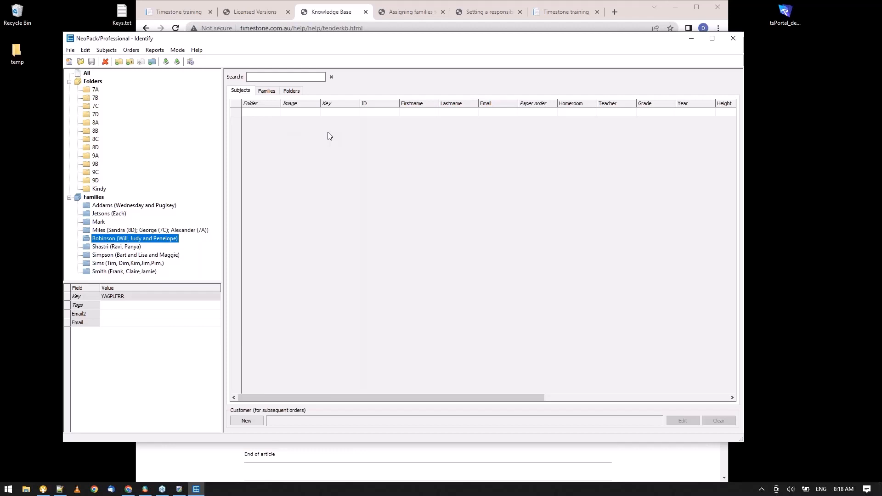
{"action": "left_click", "coordinate": [266, 91]}
{"action": "left_click", "coordinate": [87, 73]}
{"action": "left_click", "coordinate": [266, 147]}
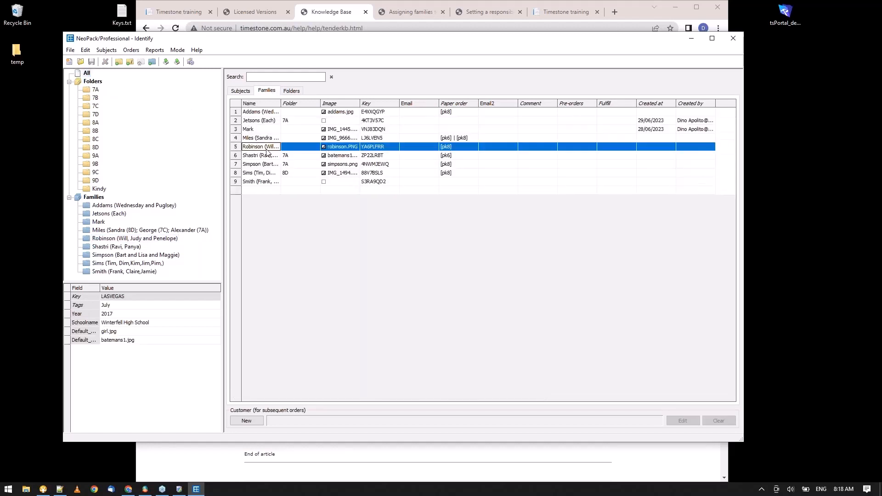
{"action": "left_click_drag", "start_coordinate": [282, 103], "coordinate": [294, 103]}
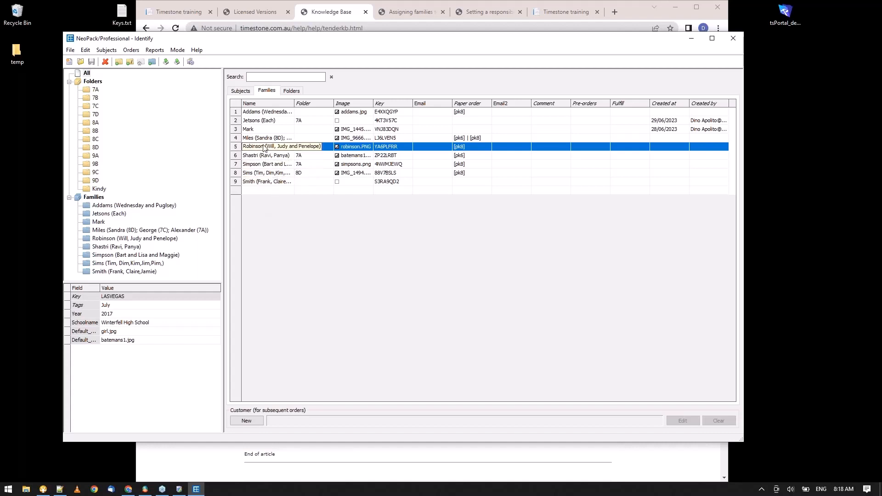
{"action": "left_click_drag", "start_coordinate": [243, 148], "coordinate": [96, 92]}
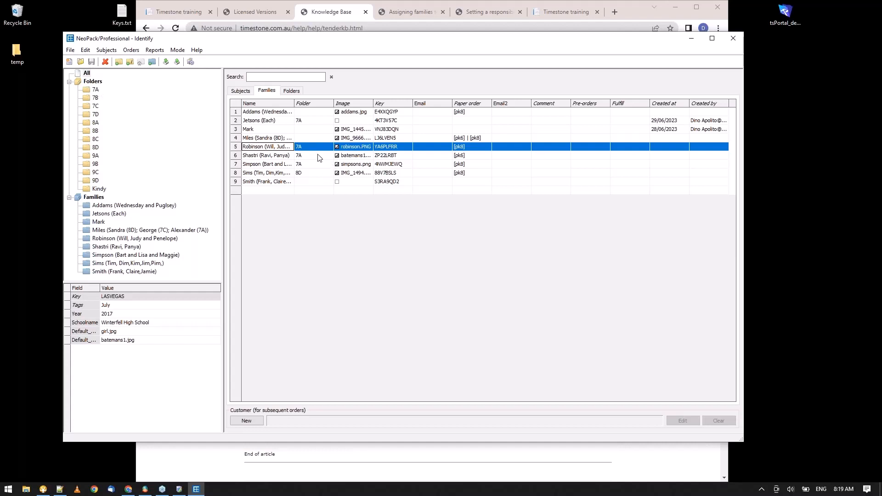
- List the families assigned to folder 7A and widen the Name column to show the Robinson family's full name
{"action": "left_click", "coordinate": [95, 89]}
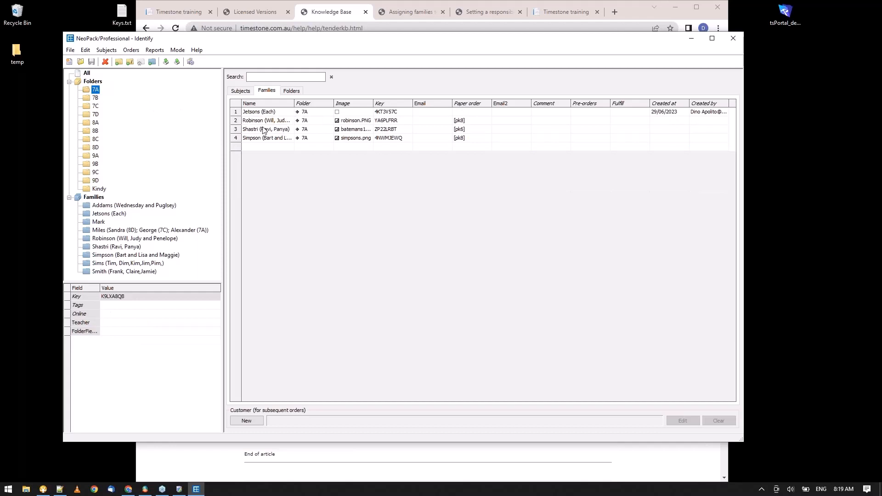
{"action": "left_click", "coordinate": [266, 122]}
{"action": "left_click_drag", "start_coordinate": [294, 103], "coordinate": [322, 103]}
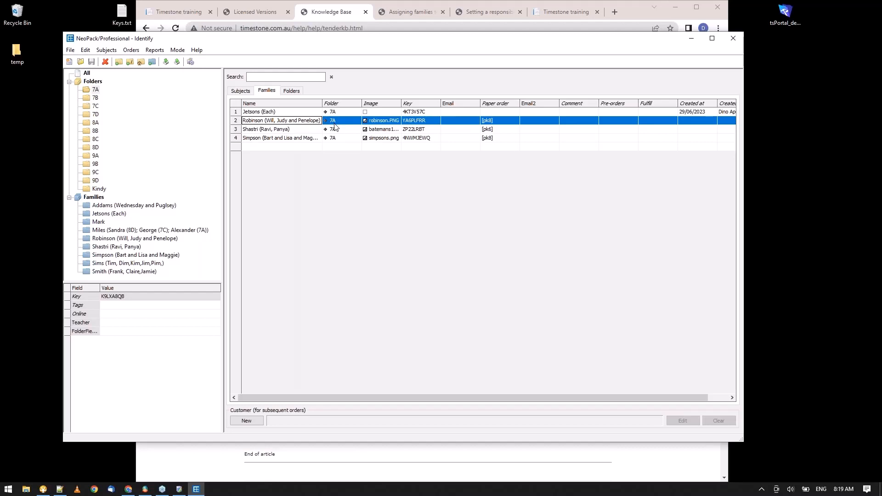
{"action": "left_click", "coordinate": [95, 90]}
- Display the print queue, reopen the Identify job to refresh it, and select the Robinson family product to check its position
{"action": "left_click", "coordinate": [177, 49]}
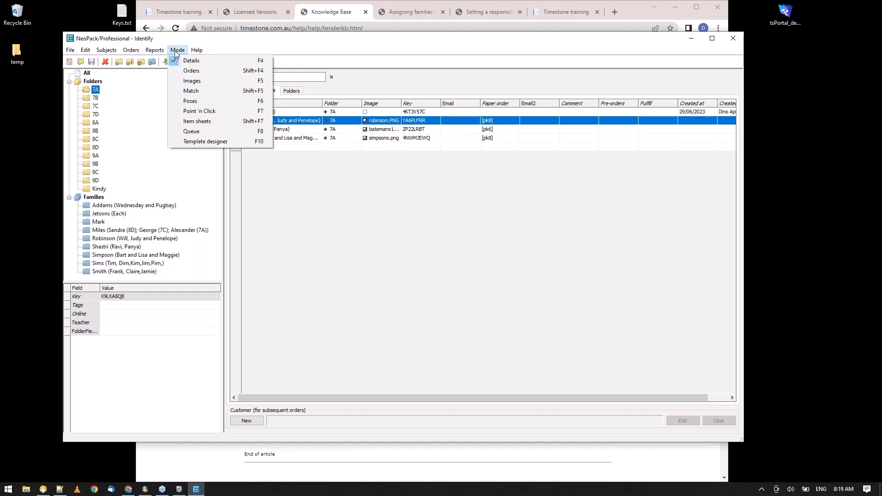
{"action": "left_click", "coordinate": [191, 131]}
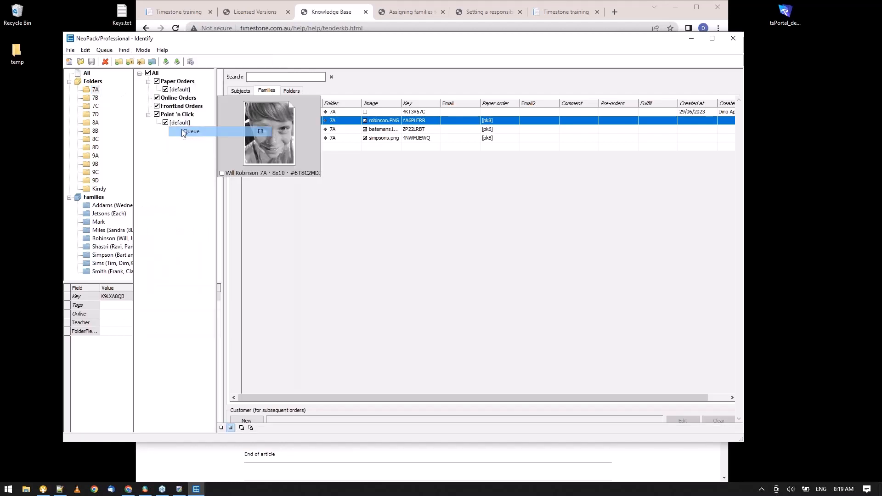
{"action": "left_click", "coordinate": [70, 50]}
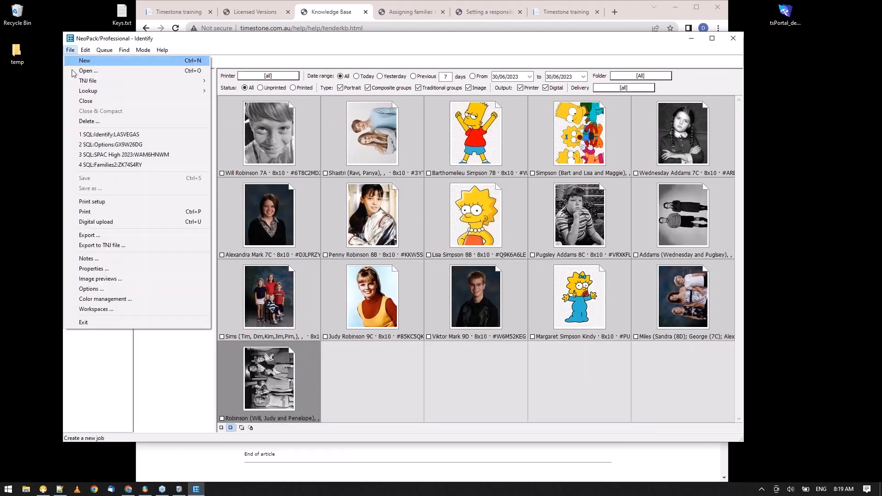
{"action": "left_click", "coordinate": [87, 101]}
{"action": "left_click", "coordinate": [83, 65]}
{"action": "key", "text": "Down"}
{"action": "key", "text": "Return"}
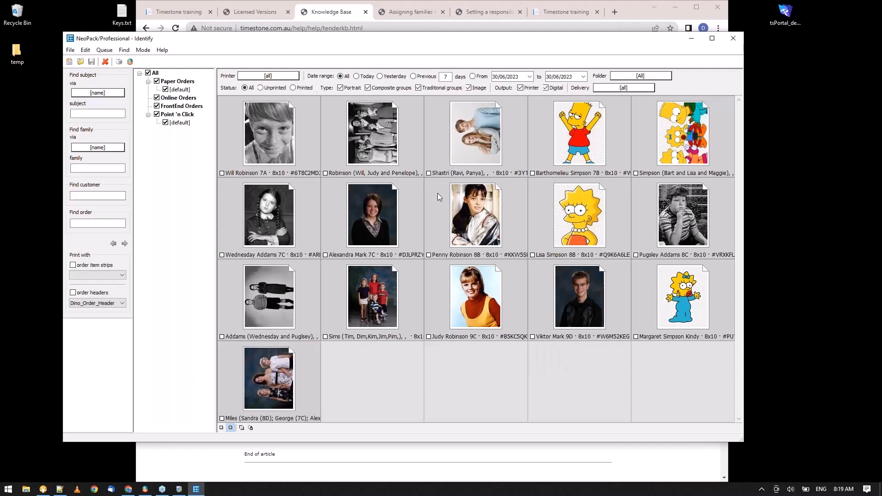
{"action": "left_click", "coordinate": [372, 156]}
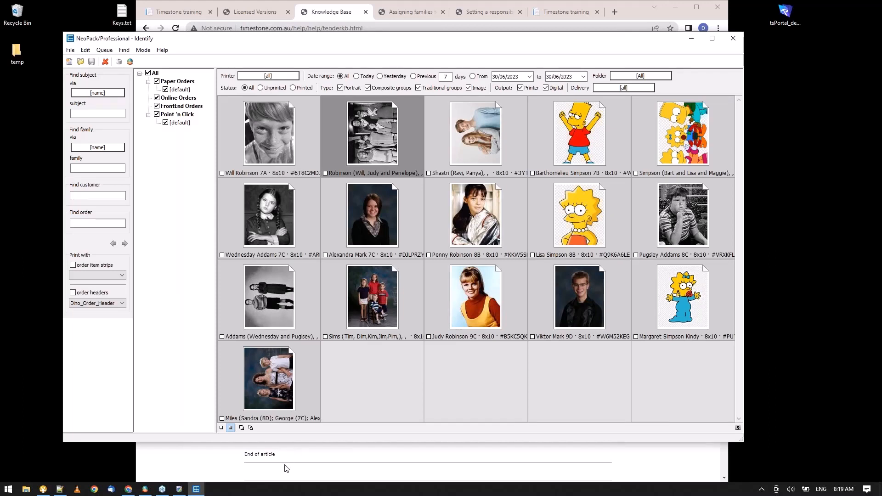
- Switch to the knowledge base article in Chrome and review the three rules for how families are sorted in the queue
{"action": "left_click", "coordinate": [206, 469]}
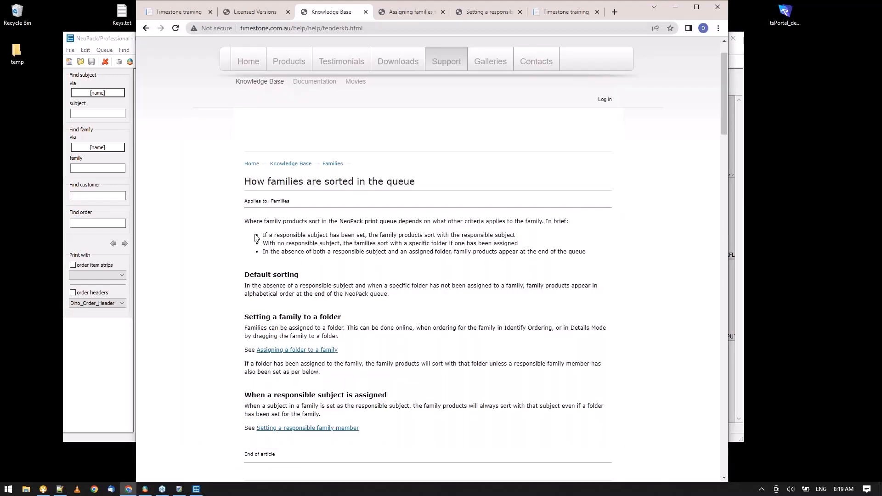
{"action": "left_click_drag", "start_coordinate": [275, 235], "coordinate": [463, 236]}
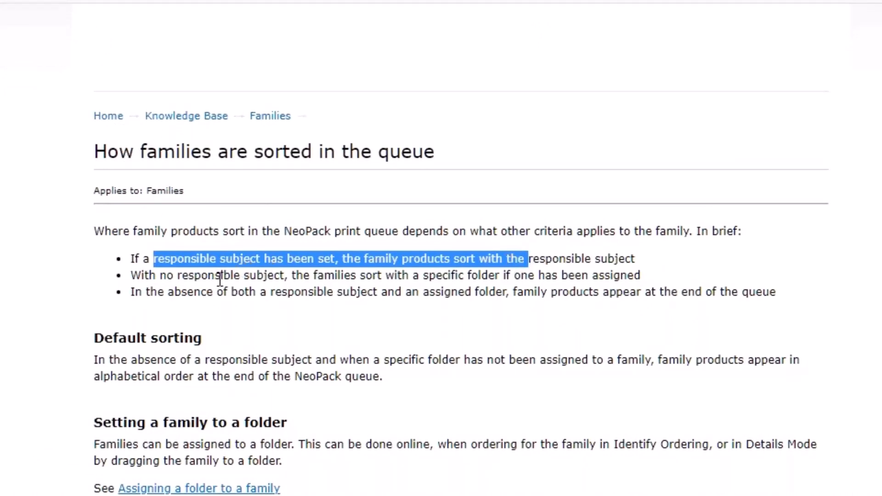
{"action": "left_click_drag", "start_coordinate": [225, 275], "coordinate": [443, 276]}
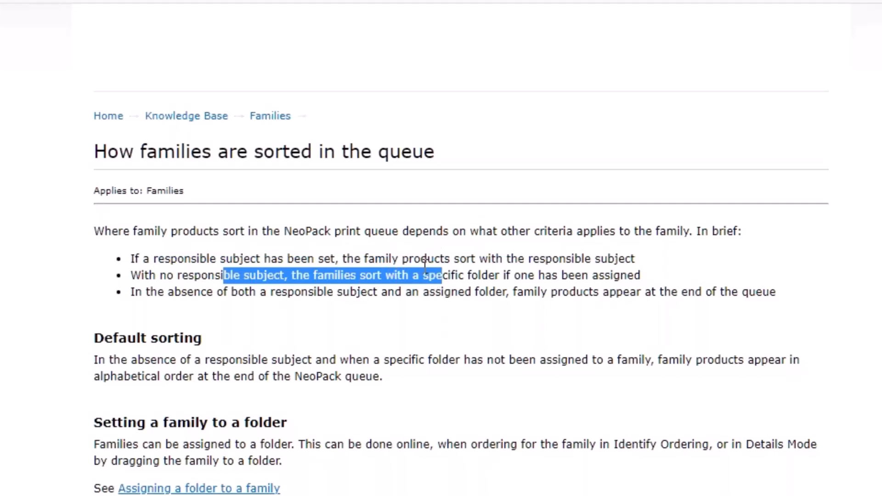
{"action": "left_click", "coordinate": [369, 315]}
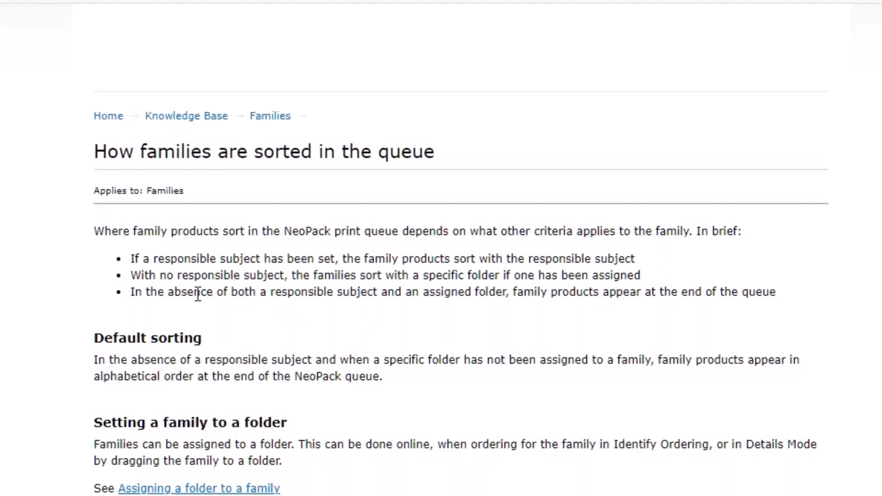
{"action": "left_click_drag", "start_coordinate": [196, 293], "coordinate": [550, 296]}
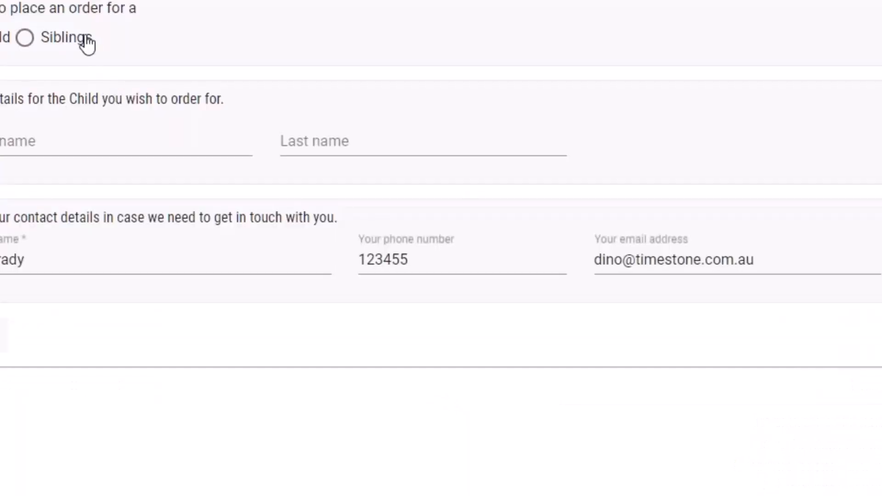
- On the Identify ordering page, choose an order for Siblings and look through the available classes
{"action": "left_click", "coordinate": [66, 38]}
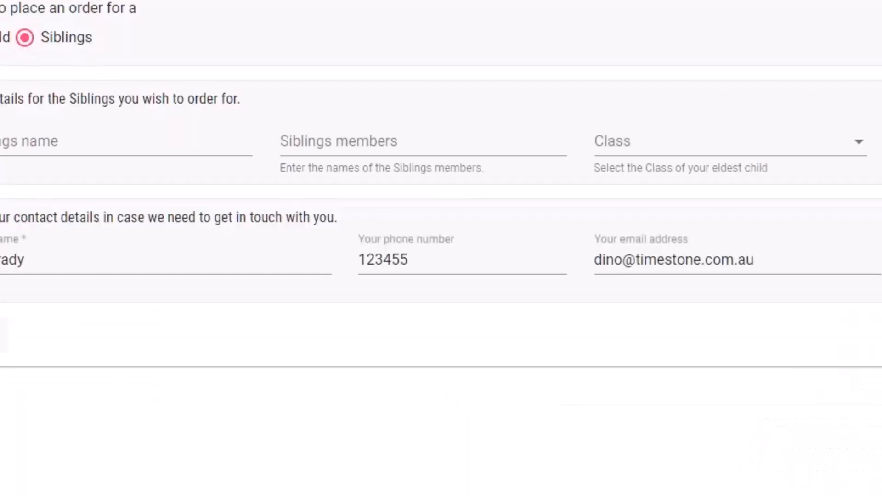
{"action": "left_click", "coordinate": [732, 152]}
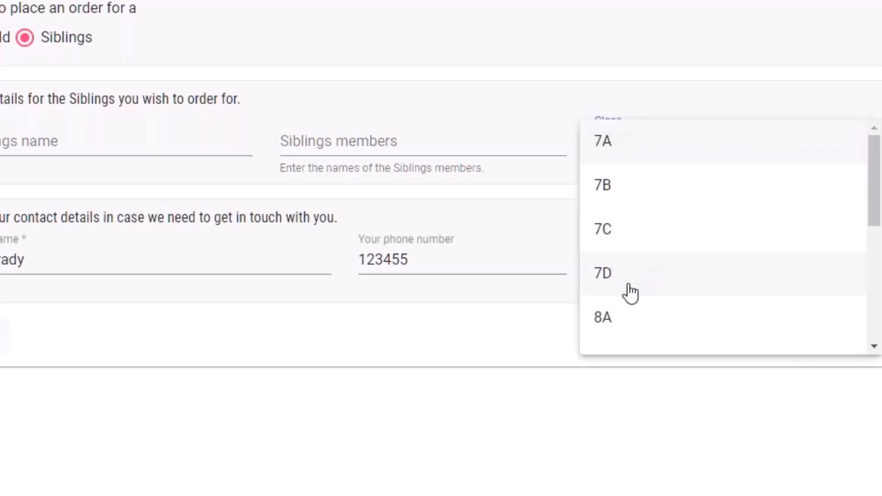
{"action": "left_click_drag", "start_coordinate": [876, 191], "coordinate": [869, 278]}
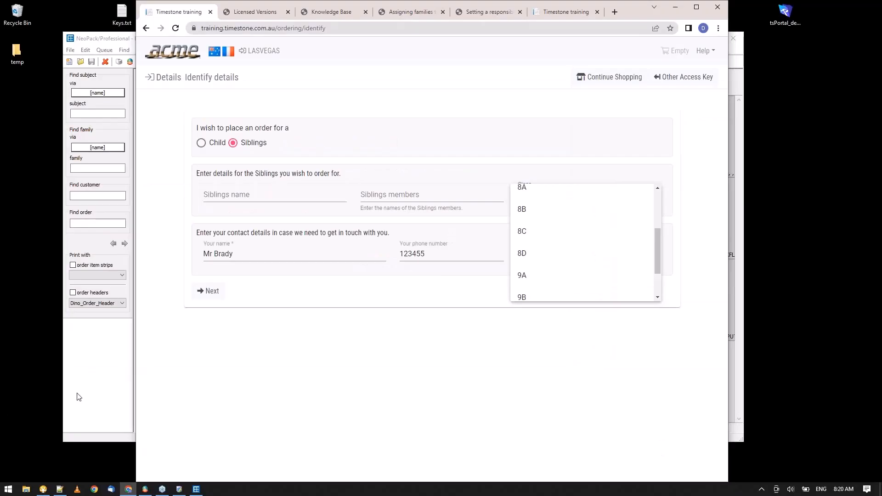
- Switch back to NeoPack Professional, go to Orders mode, and download the online orders
{"action": "left_click", "coordinate": [78, 397]}
{"action": "left_click", "coordinate": [143, 49]}
{"action": "left_click", "coordinate": [159, 69]}
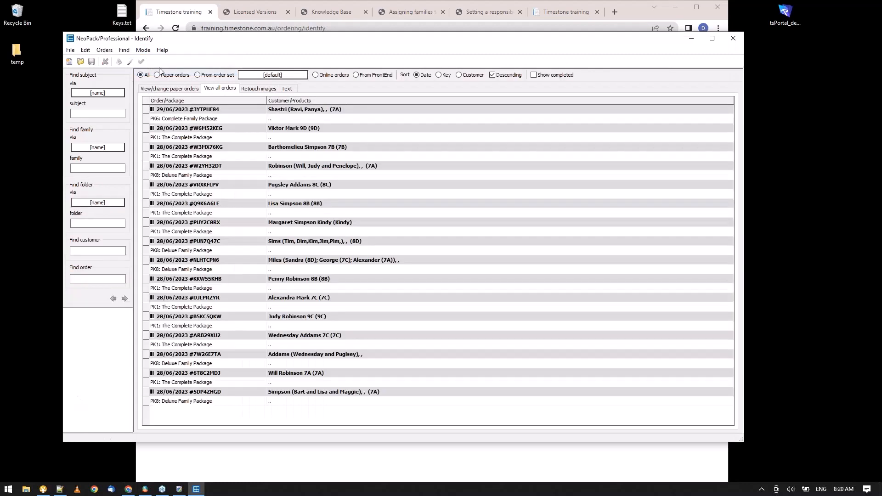
{"action": "left_click", "coordinate": [142, 52]}
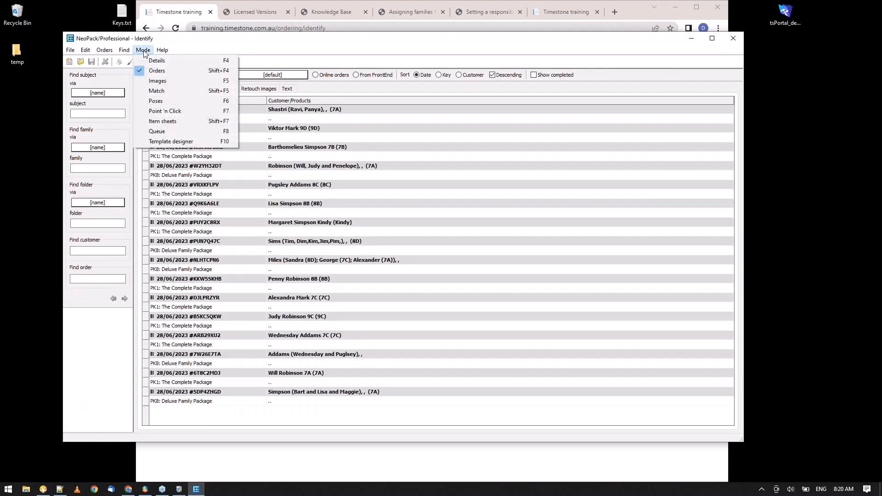
{"action": "mouse_move", "coordinate": [105, 51]}
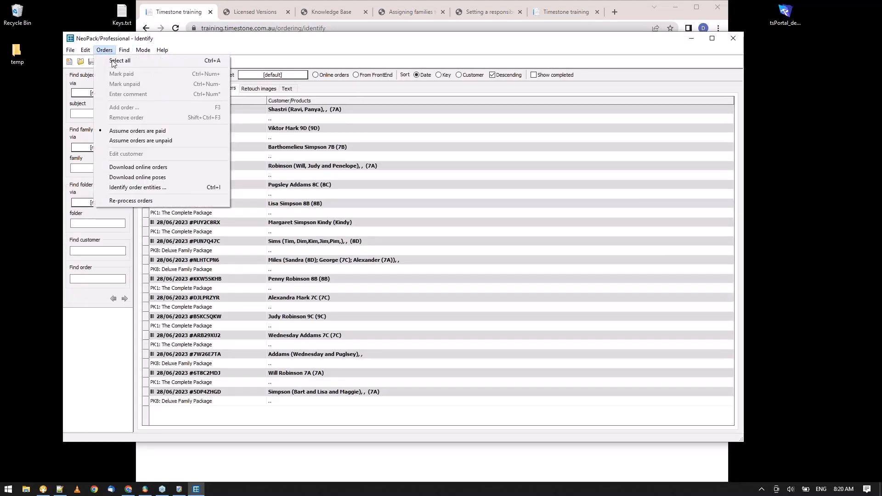
{"action": "left_click", "coordinate": [118, 167]}
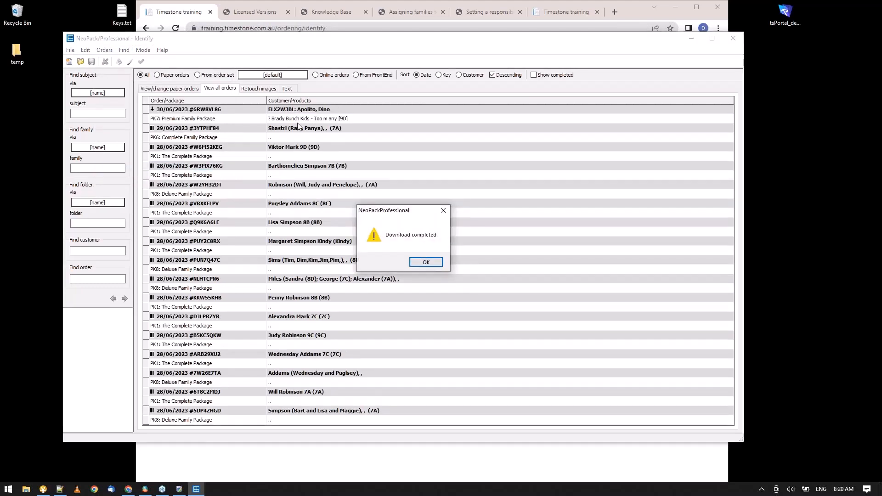
{"action": "left_click", "coordinate": [426, 262]}
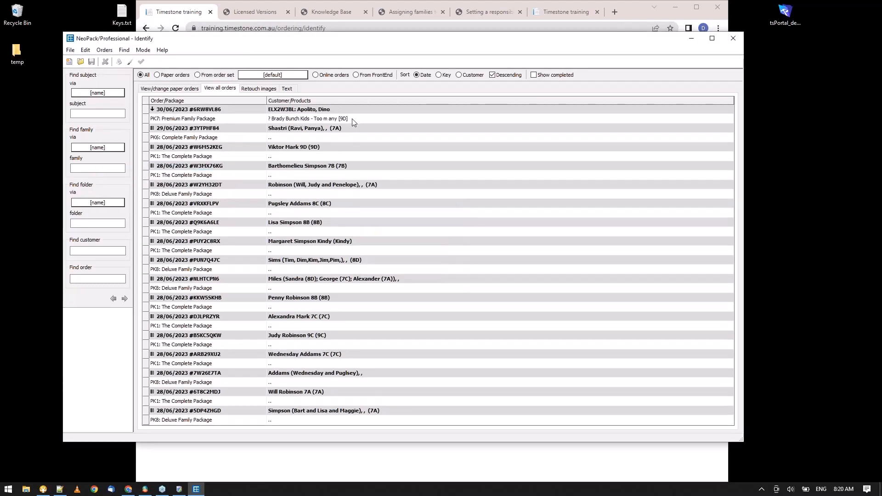
- Identify the unidentified Premium Family Package order by creating a new Brady Bunch Kids family in folder 9D
{"action": "left_click", "coordinate": [351, 119]}
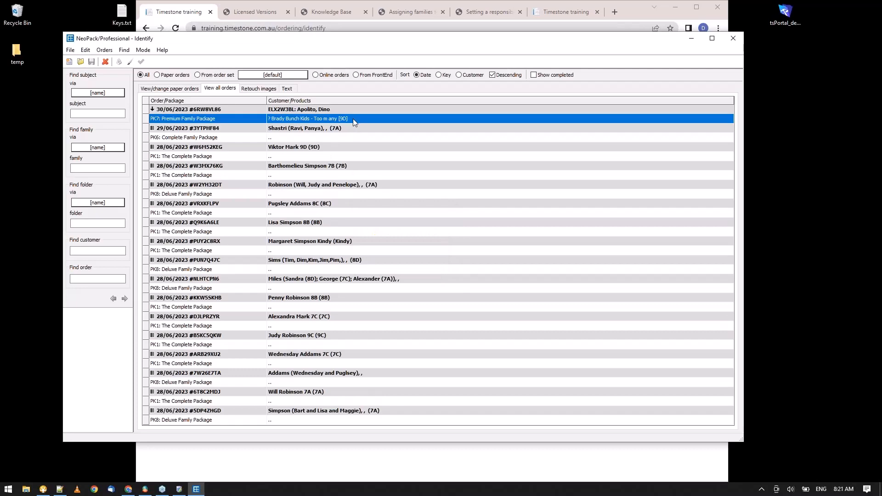
{"action": "double_click", "coordinate": [353, 118]}
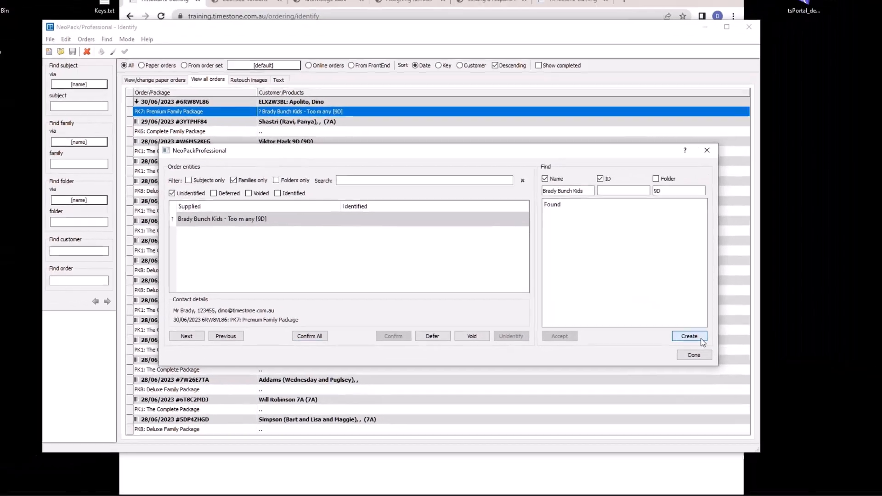
{"action": "left_click", "coordinate": [811, 377]}
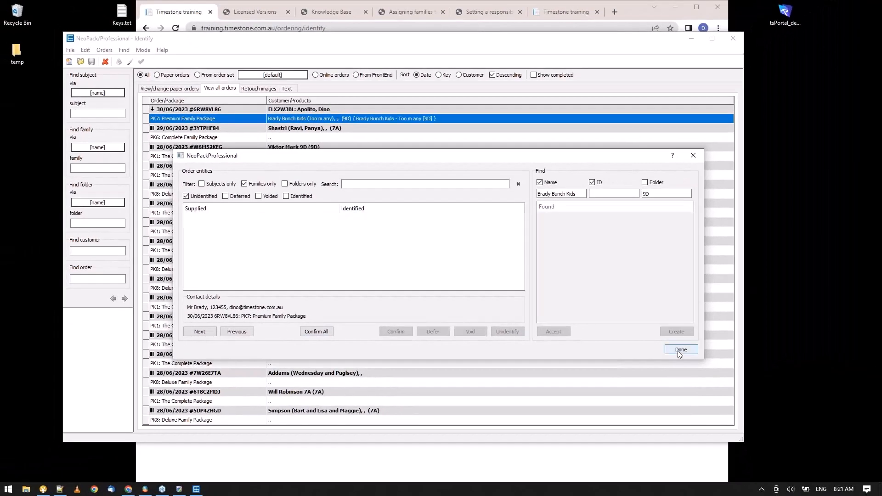
{"action": "left_click", "coordinate": [681, 349]}
- Return to Details mode and display the Brady Bunch Kids family record to check its folder assignment
{"action": "left_click", "coordinate": [145, 50]}
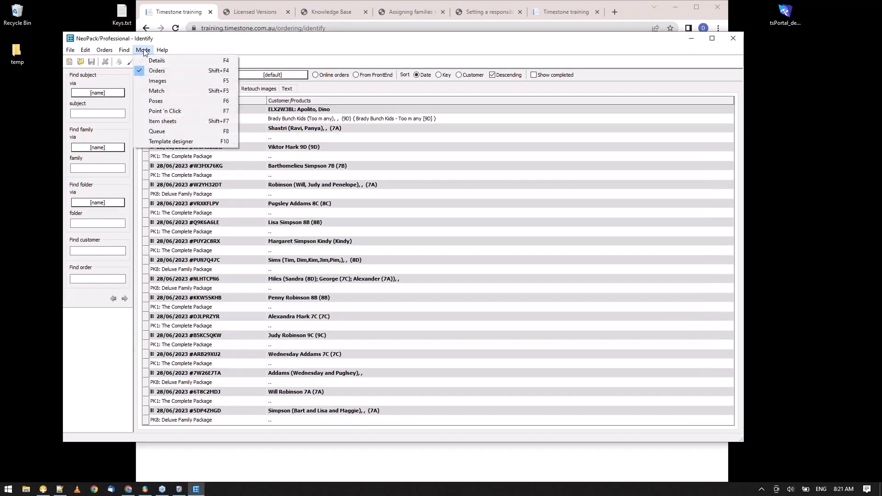
{"action": "left_click", "coordinate": [143, 57]}
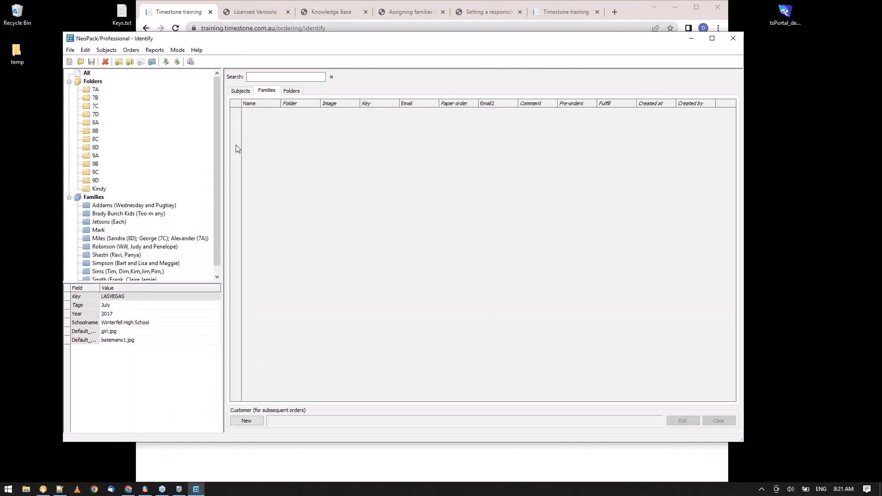
{"action": "left_click_drag", "start_coordinate": [216, 145], "coordinate": [213, 185]}
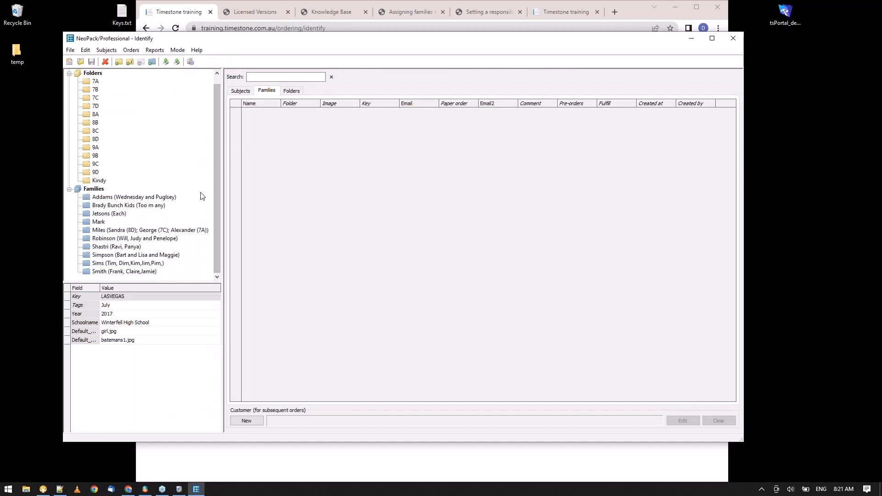
{"action": "left_click", "coordinate": [125, 206]}
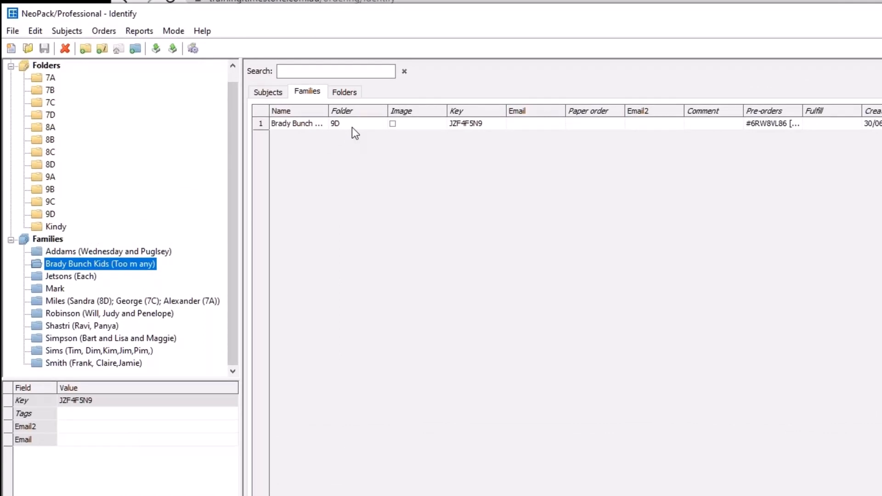
- In Match mode, match the image brady girls.jpg with the Brady Bunch Kids family
{"action": "left_click", "coordinate": [167, 31]}
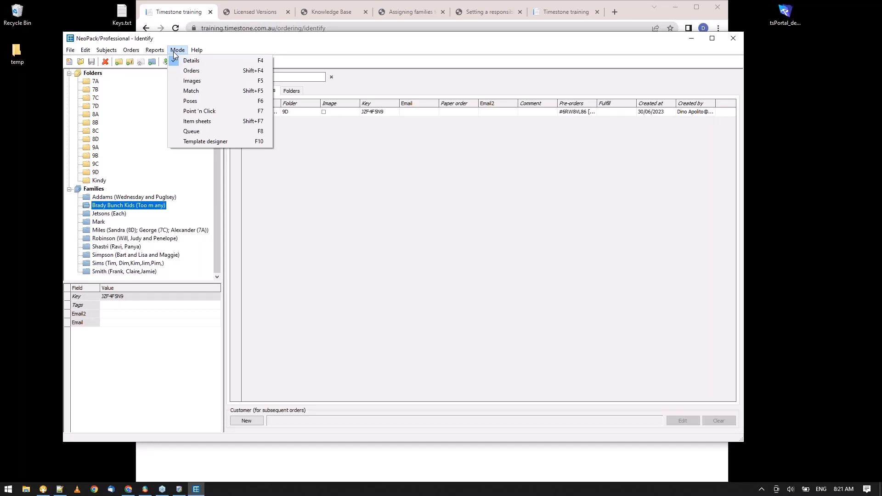
{"action": "left_click", "coordinate": [191, 90]}
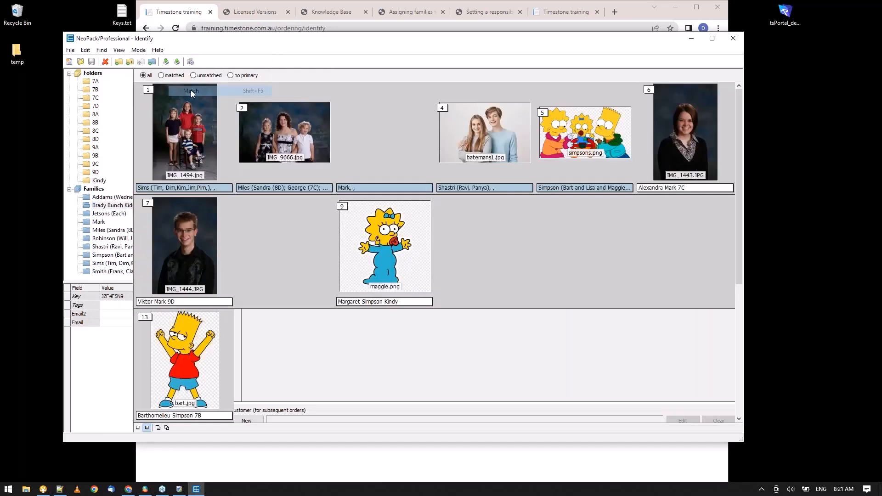
{"action": "left_click_drag", "start_coordinate": [739, 277], "coordinate": [753, 373]}
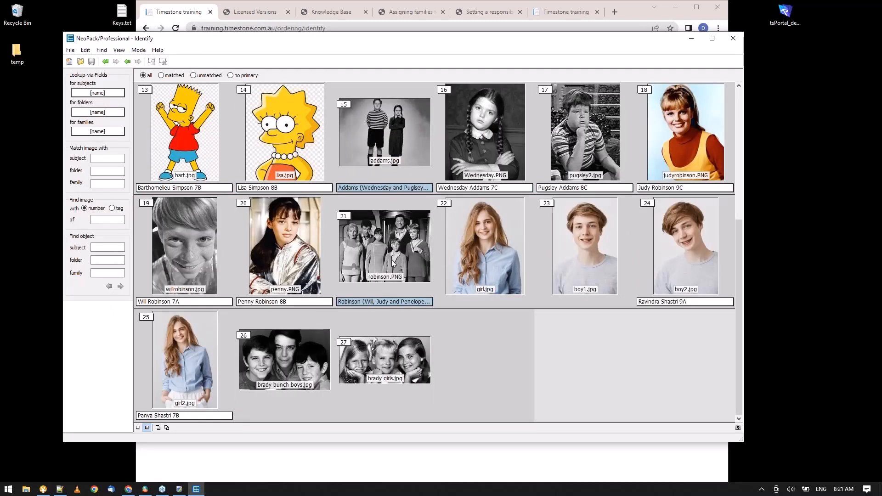
{"action": "left_click", "coordinate": [309, 360]}
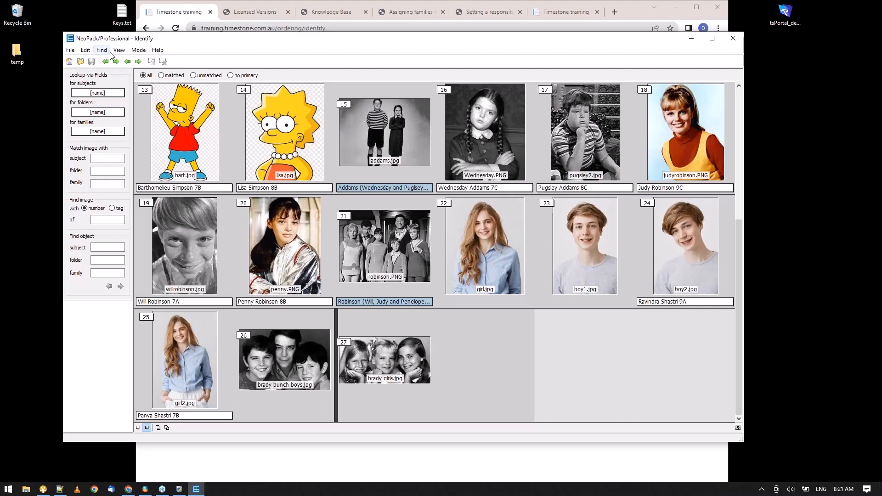
{"action": "left_click", "coordinate": [105, 183]}
{"action": "type", "text": "bra"}
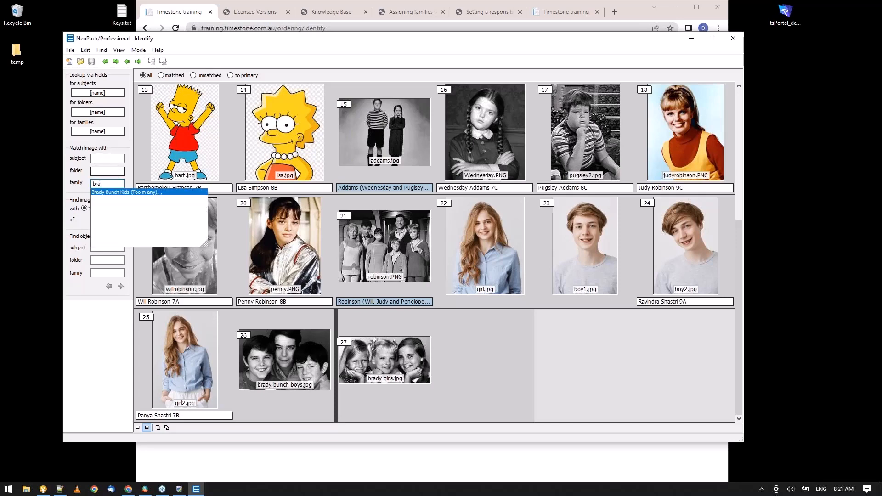
{"action": "key", "text": "Return"}
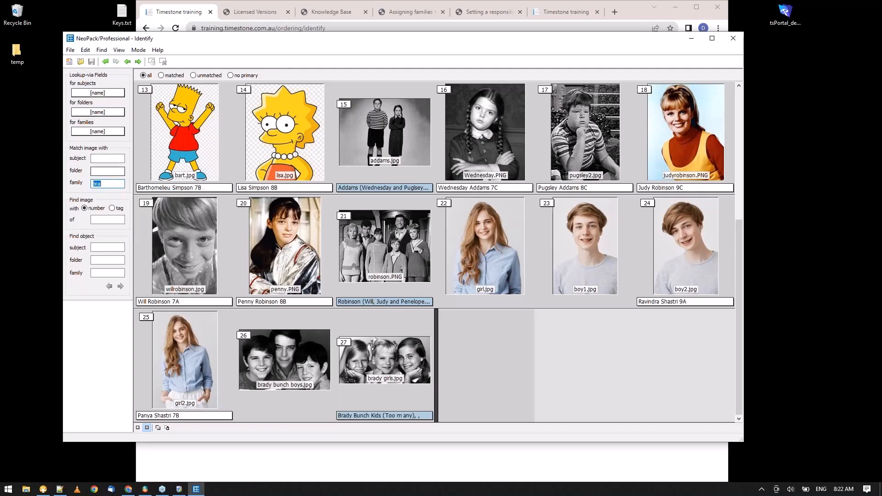
- Display the print queue and select the first Brady Bunch Kids product to check where it is sorted
{"action": "key", "text": "F8"}
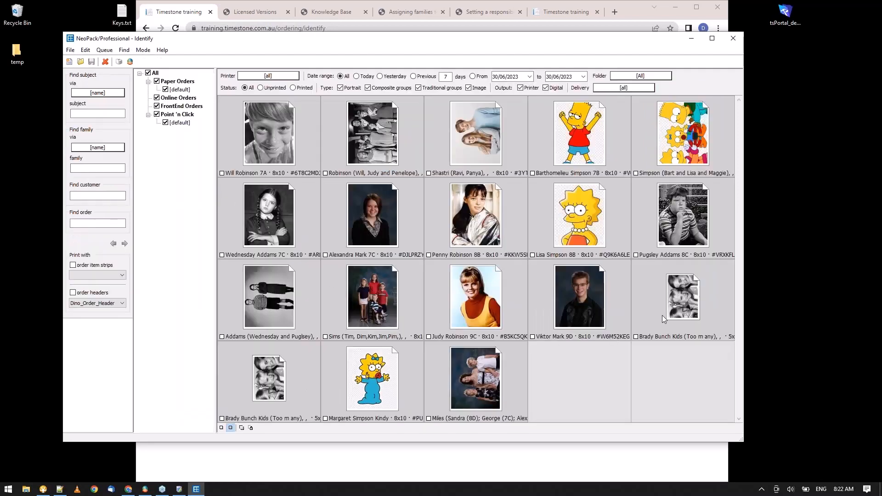
{"action": "left_click", "coordinate": [635, 326]}
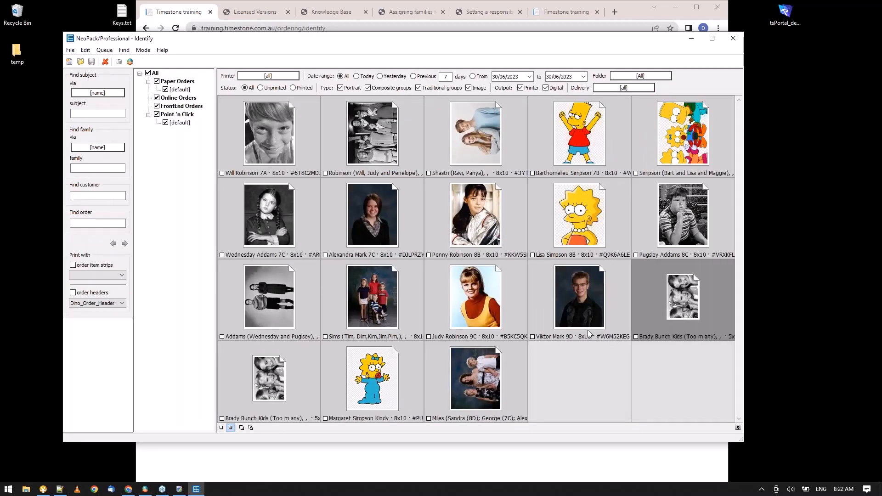
- Check the 9D portrait queued before the Brady Bunch Kids products, and view the Class choices on the web store's siblings order form
{"action": "left_click", "coordinate": [570, 333]}
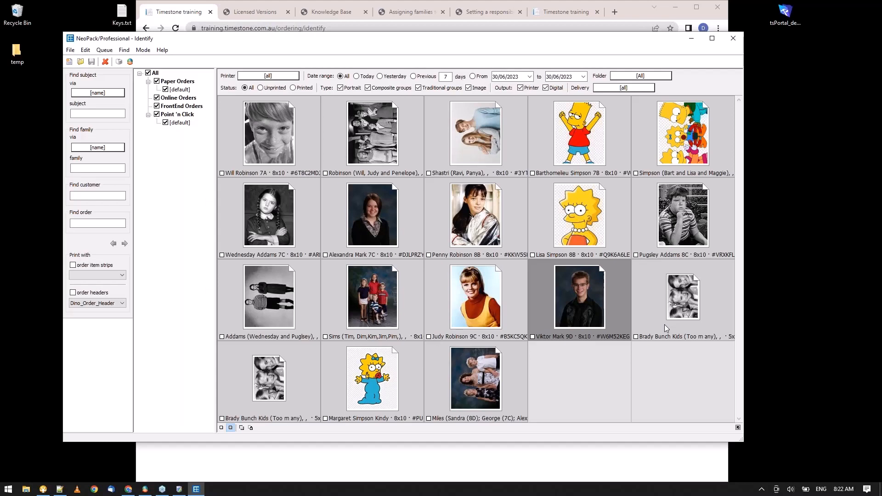
{"action": "left_click", "coordinate": [332, 470]}
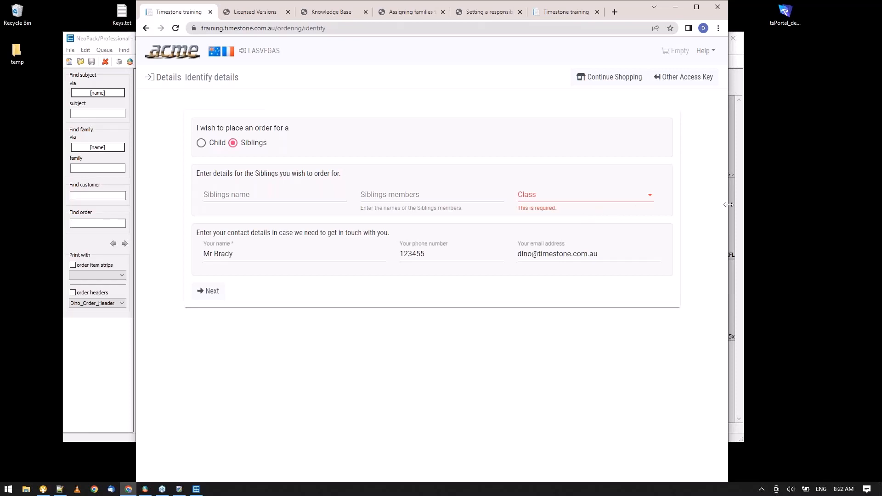
{"action": "left_click", "coordinate": [644, 196]}
{"action": "left_click", "coordinate": [605, 402]}
{"action": "left_click", "coordinate": [675, 7]}
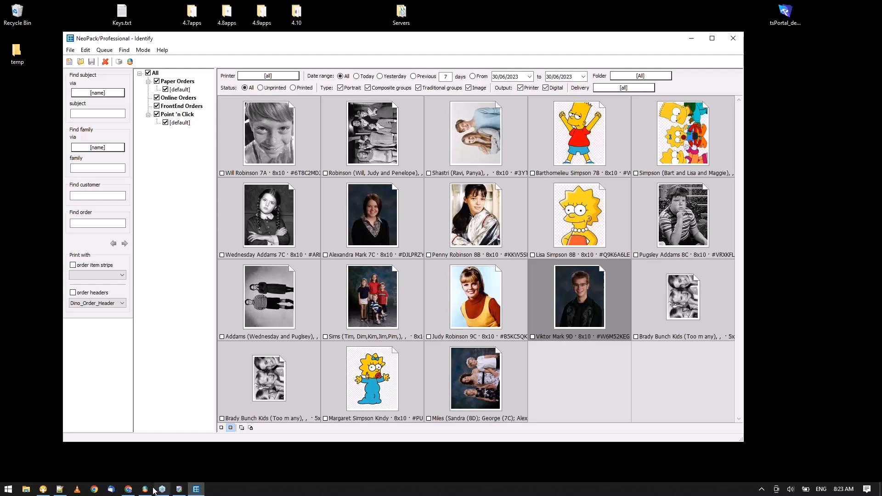
- Switch to tsIOS, set the Identify job to download and process orders with Fulfill, and upload the job
{"action": "left_click", "coordinate": [146, 490]}
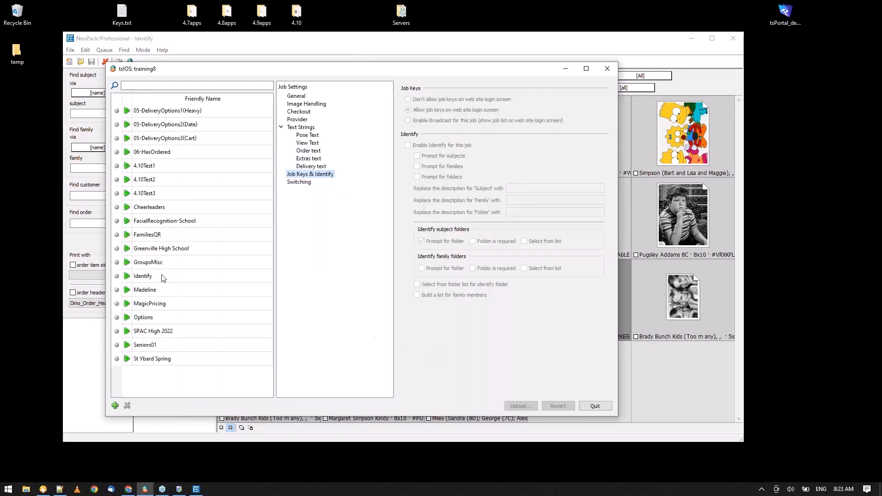
{"action": "left_click", "coordinate": [162, 278]}
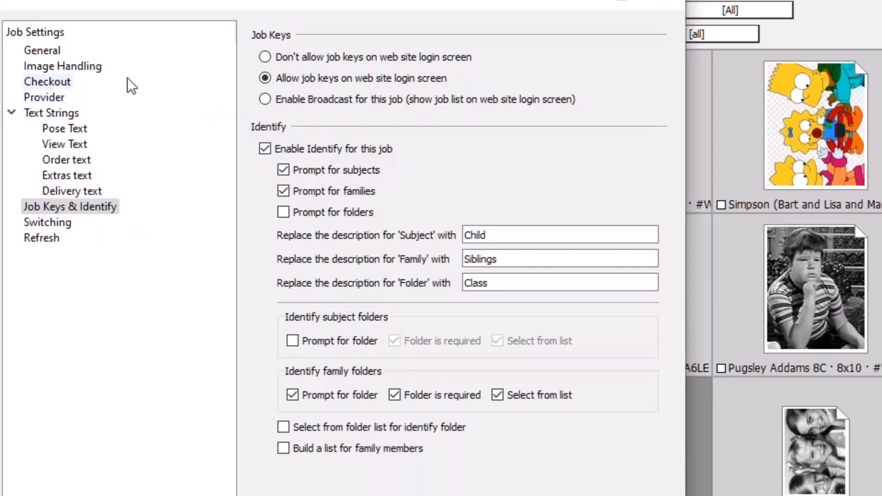
{"action": "left_click", "coordinate": [38, 51]}
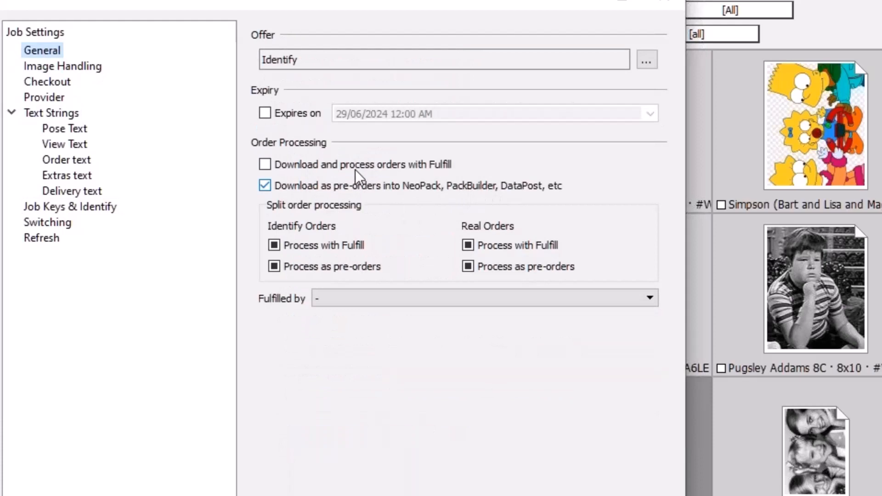
{"action": "left_click", "coordinate": [298, 163]}
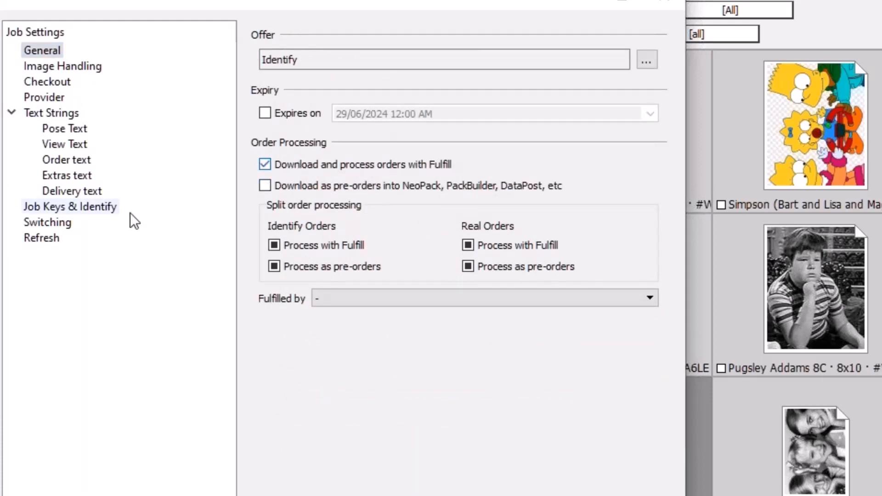
{"action": "left_click", "coordinate": [56, 207]}
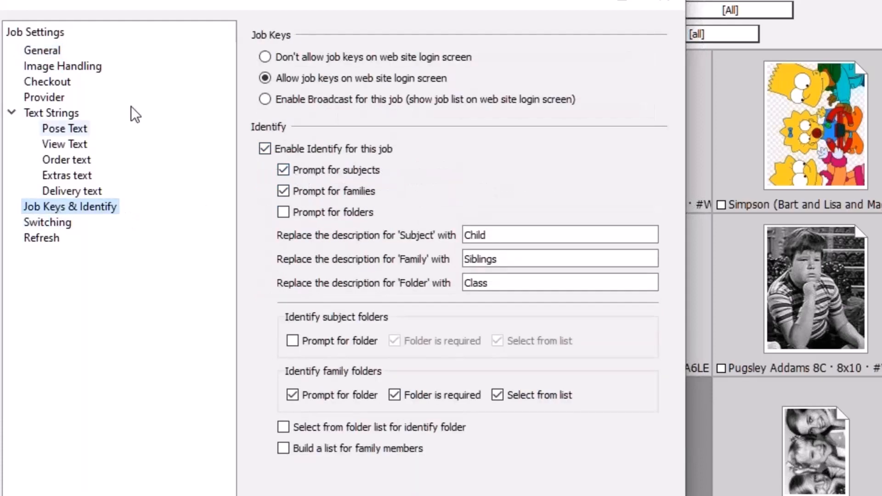
{"action": "left_click", "coordinate": [32, 53]}
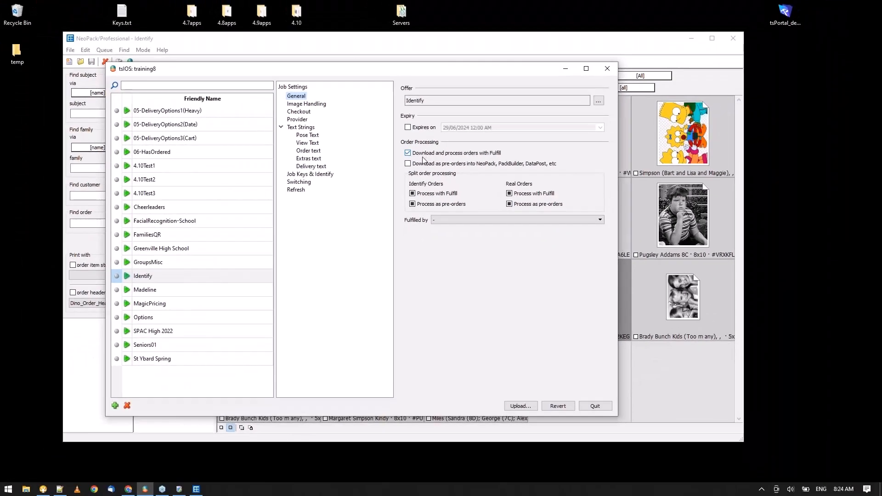
{"action": "left_click", "coordinate": [520, 406]}
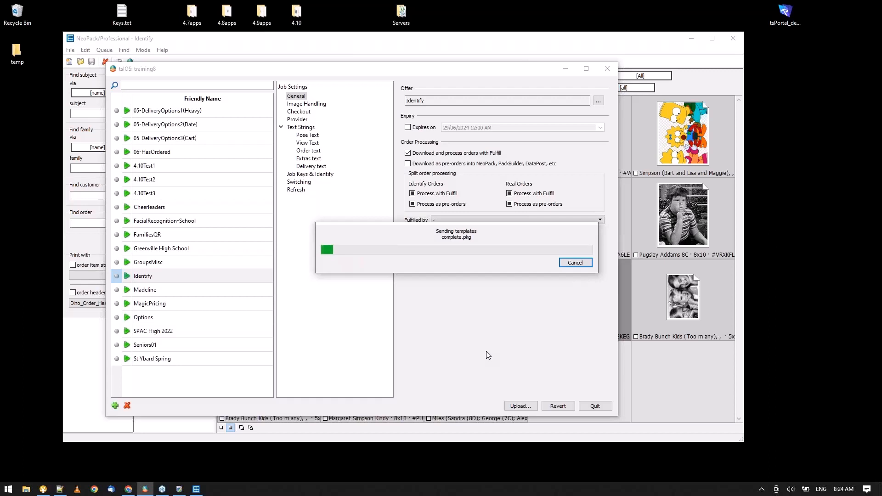
- Open the web store's Continue Shopping page, and move the browser window aside to reveal the tsIOS upload
{"action": "mouse_move", "coordinate": [127, 493]}
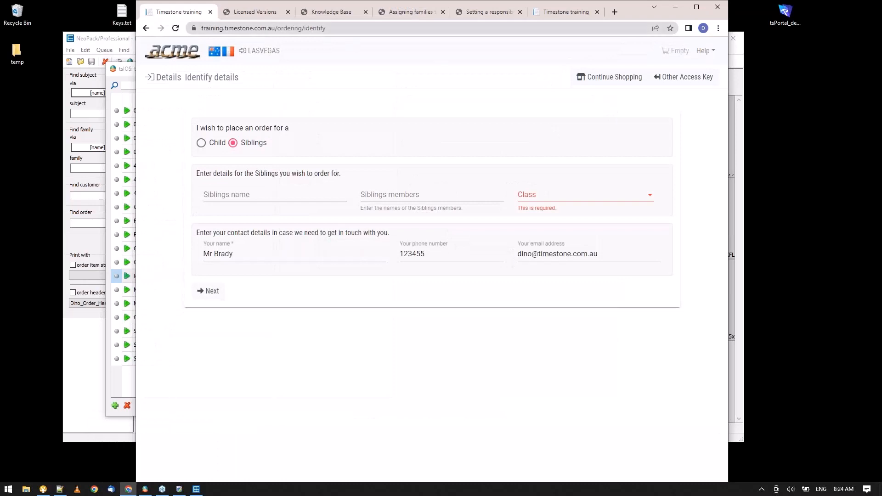
{"action": "left_click", "coordinate": [626, 81]}
{"action": "left_click", "coordinate": [176, 29]}
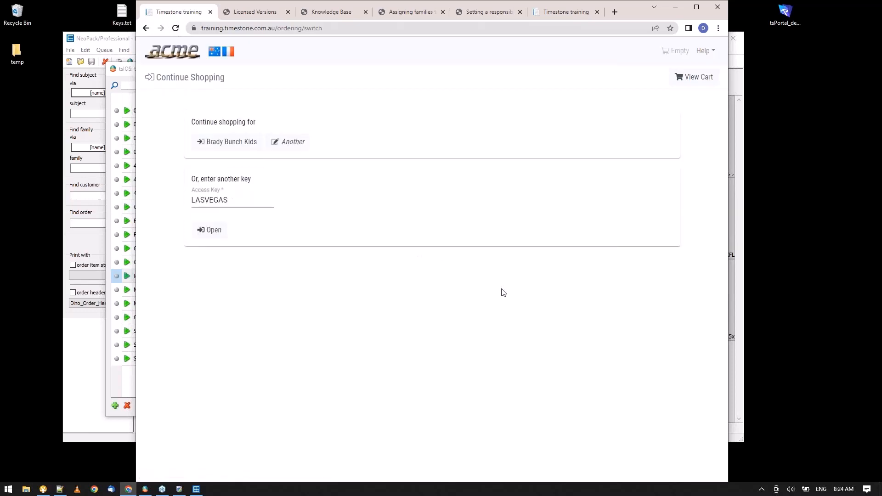
{"action": "left_click_drag", "start_coordinate": [628, 12], "coordinate": [676, 383]}
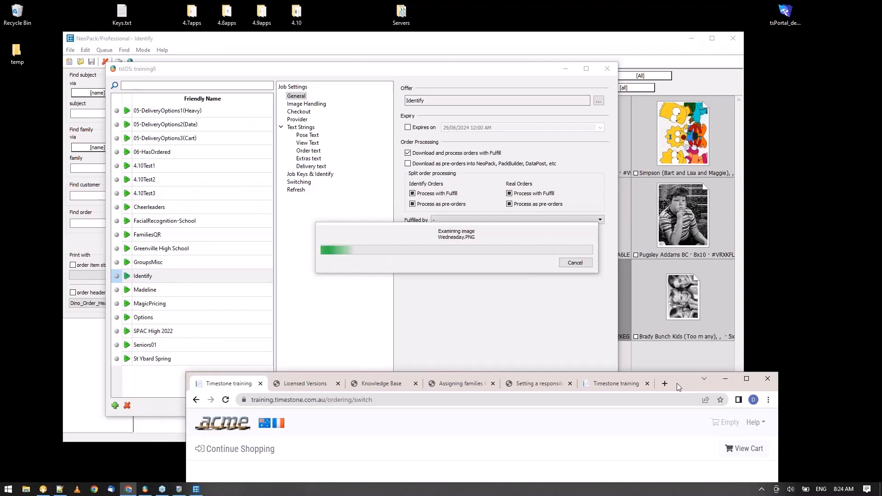
{"action": "left_click_drag", "start_coordinate": [677, 384], "coordinate": [652, 374]}
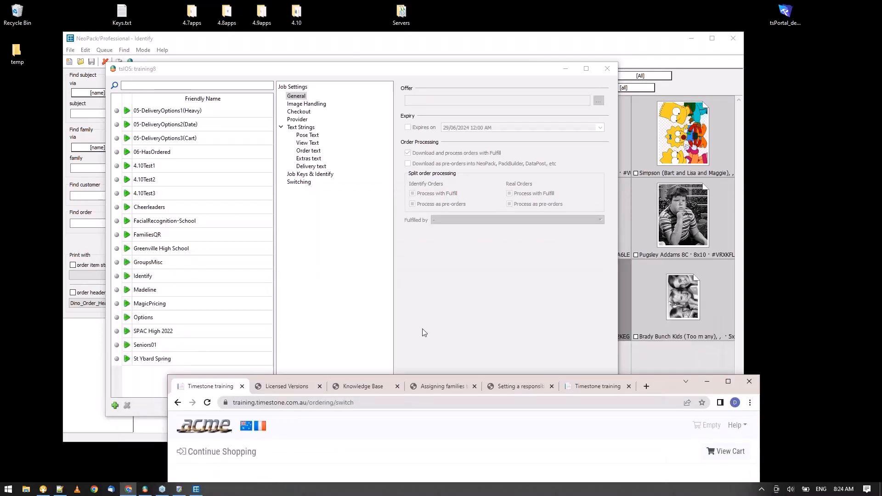
- Review the uploaded Identify job's identify prompts and order processing options in tsIOS
{"action": "left_click", "coordinate": [148, 276]}
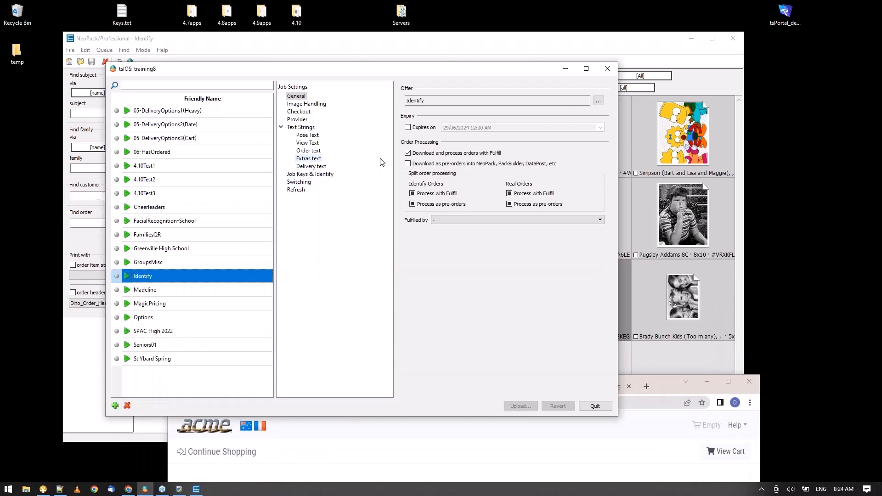
{"action": "left_click", "coordinate": [326, 178]}
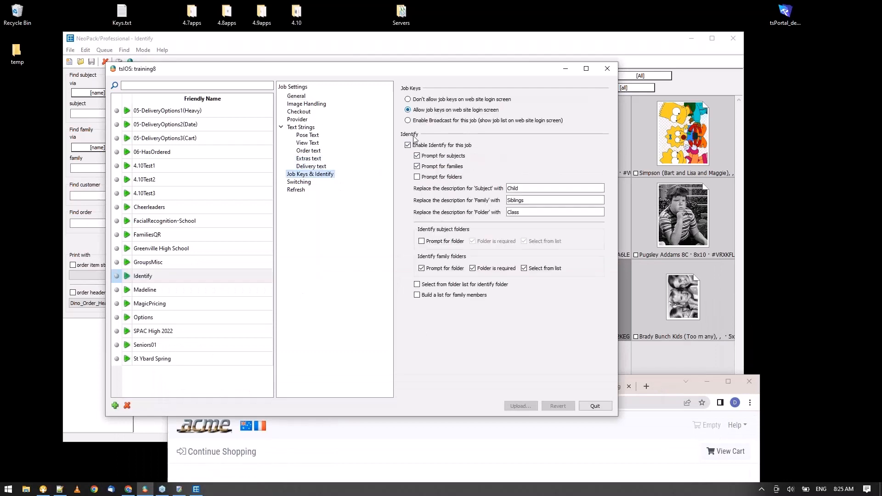
{"action": "left_click", "coordinate": [304, 96]}
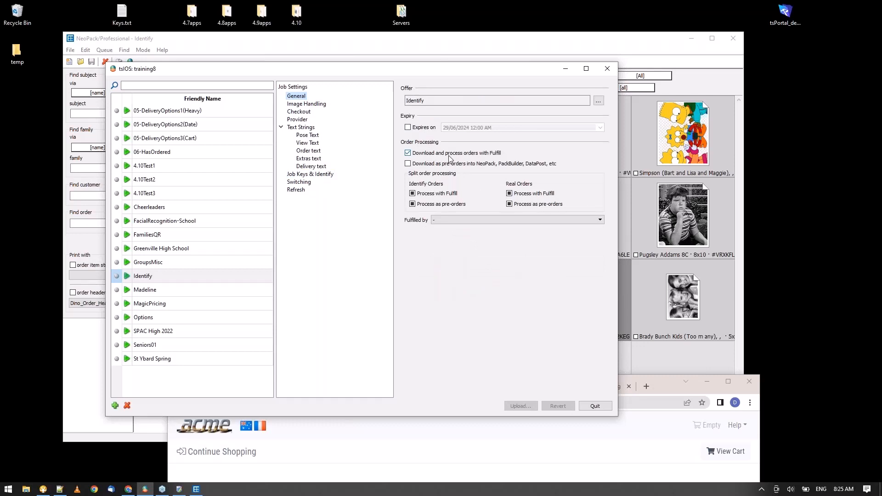
- Open the web store's order form with the prefilled access key, and enter the child's first and last name
{"action": "left_click_drag", "start_coordinate": [663, 382], "coordinate": [639, 26]}
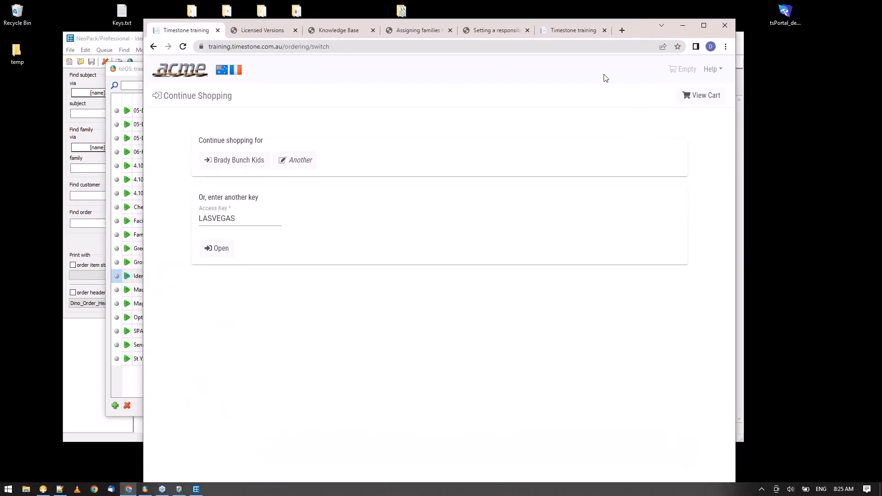
{"action": "left_click", "coordinate": [218, 249]}
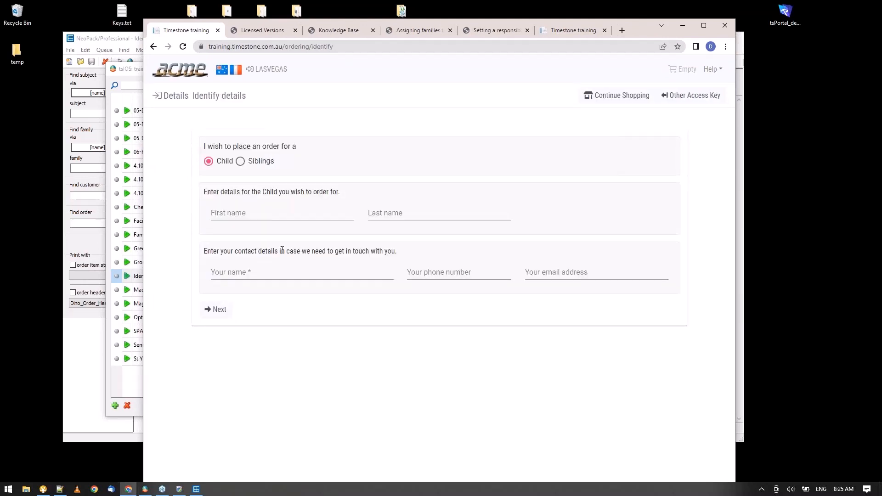
{"action": "left_click", "coordinate": [258, 214]}
{"action": "type", "text": "Bart"}
{"action": "left_click", "coordinate": [446, 214]}
{"action": "type", "text": "Simp[so"}
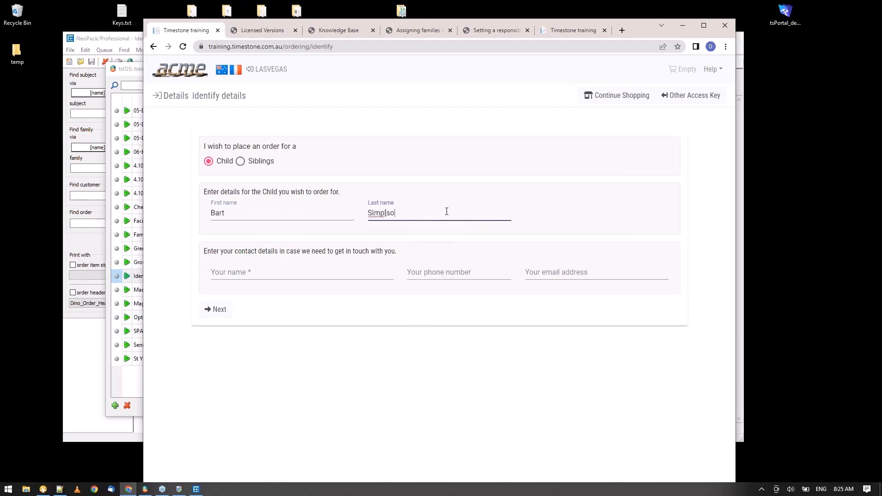
{"action": "key", "text": "BackSpace"}
{"action": "key", "text": "BackSpace"}
{"action": "key", "text": "BackSpace"}
{"action": "type", "text": "son"}
{"action": "key", "text": "Tab"}
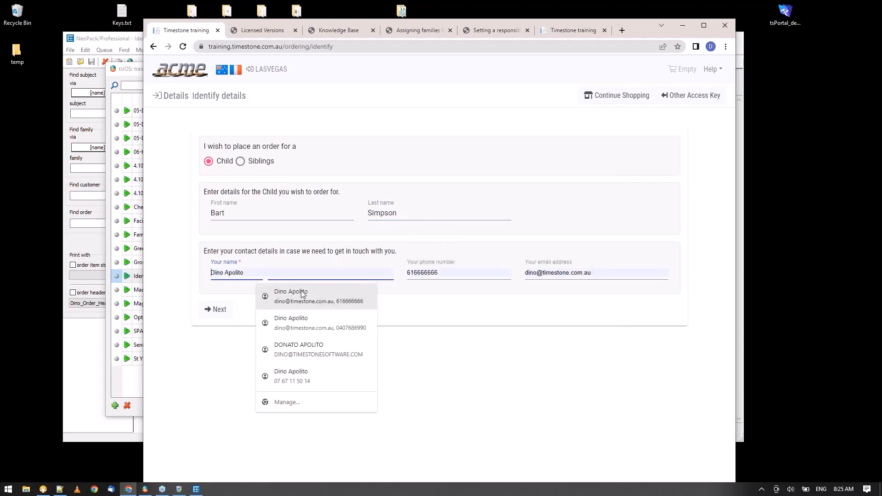
- Fill in the parent's contact details from the saved suggestions, change the contact name, and proceed to the shop
{"action": "left_click", "coordinate": [281, 294]}
{"action": "left_click_drag", "start_coordinate": [264, 280], "coordinate": [179, 272]}
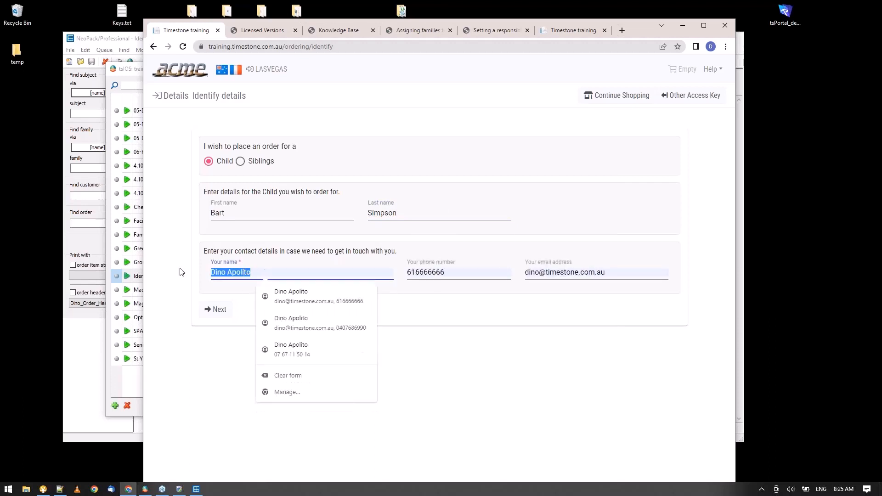
{"action": "type", "text": "Homer"}
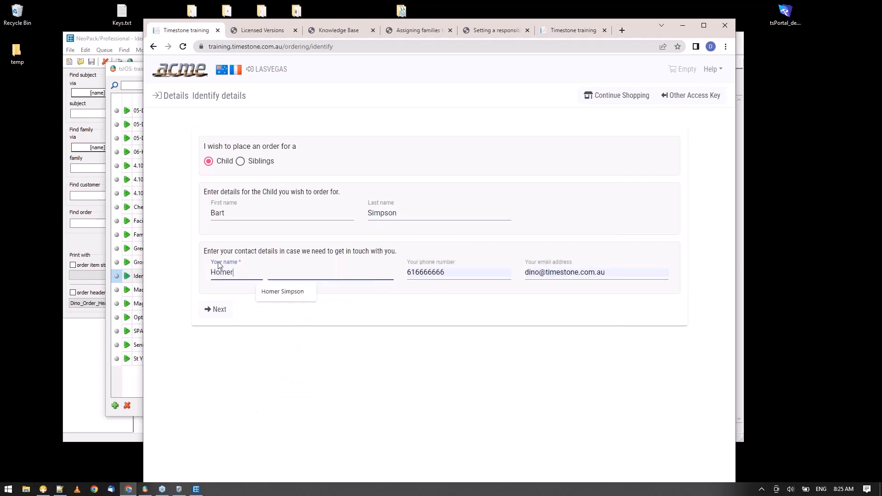
{"action": "left_click", "coordinate": [284, 294]}
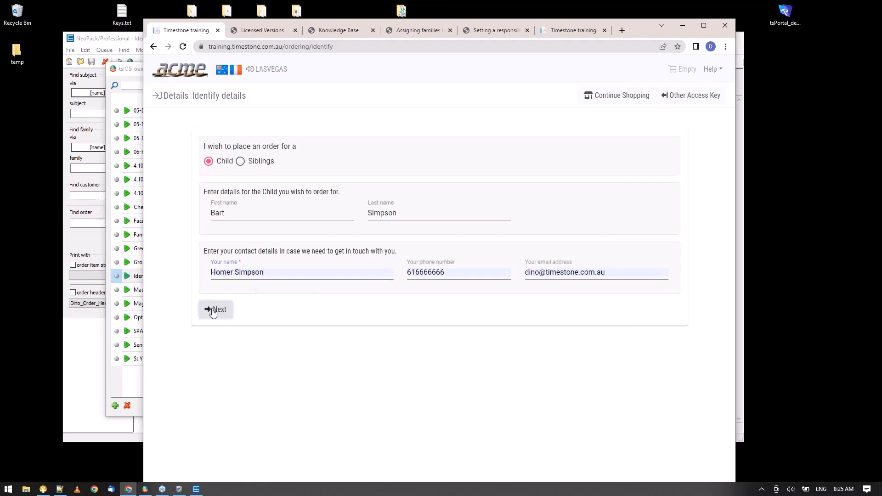
{"action": "left_click", "coordinate": [213, 311]}
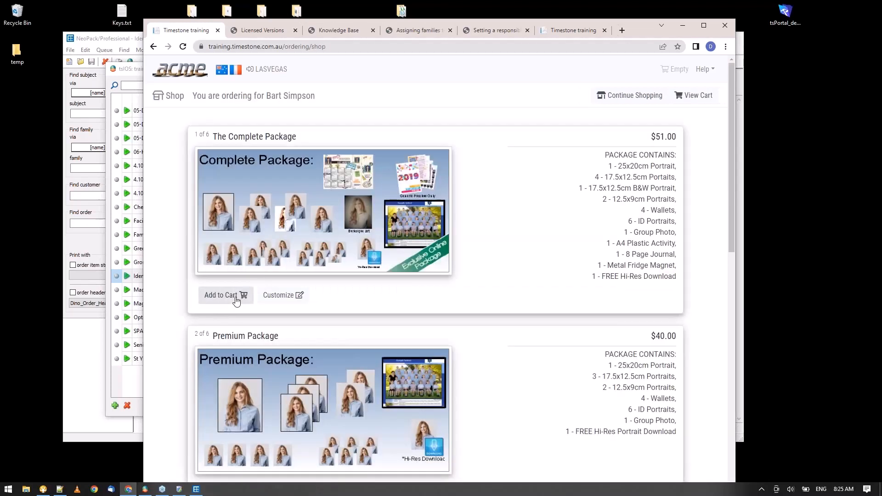
- Add one copy of The Complete Package to the cart and start the checkout
{"action": "left_click", "coordinate": [237, 299]}
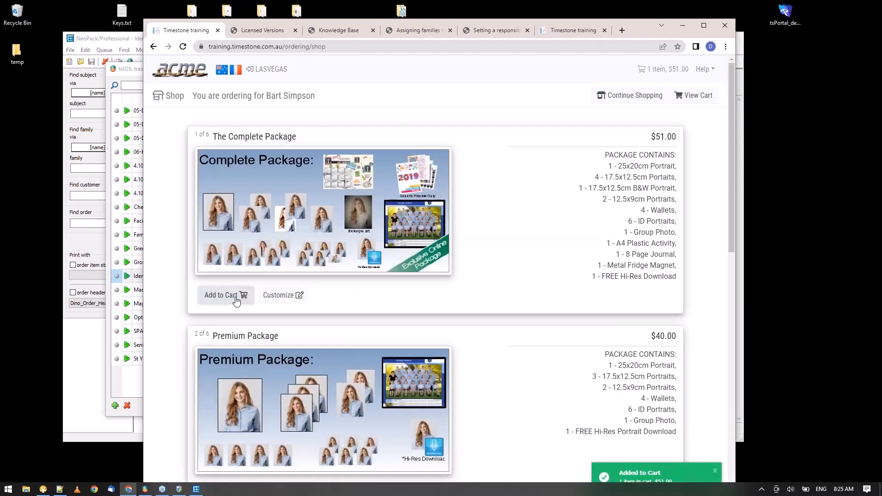
{"action": "left_click", "coordinate": [711, 100]}
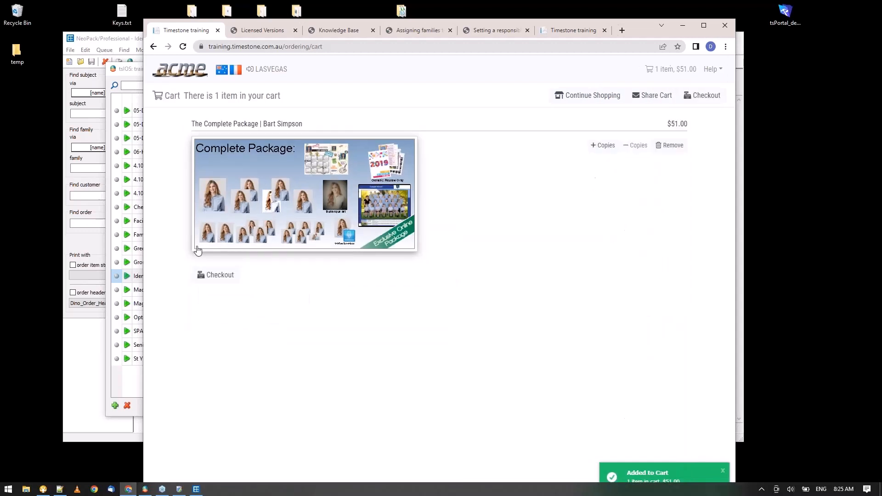
{"action": "left_click", "coordinate": [219, 276]}
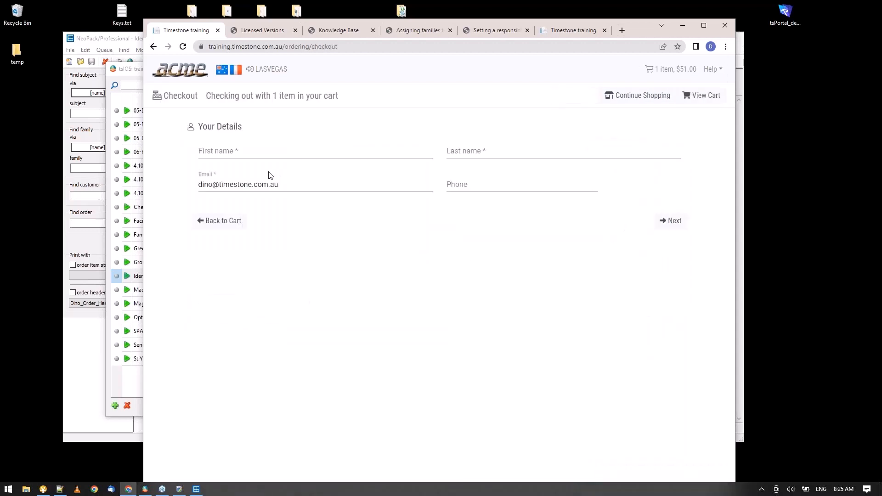
- Fill in the customer's saved details at checkout and place the order
{"action": "left_click", "coordinate": [263, 150]}
{"action": "left_click", "coordinate": [287, 174]}
{"action": "left_click", "coordinate": [670, 220]}
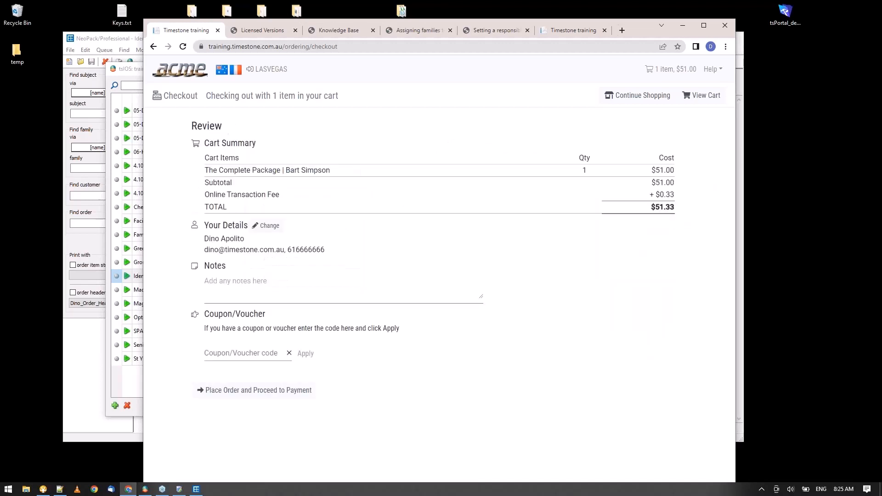
{"action": "left_click", "coordinate": [284, 390]}
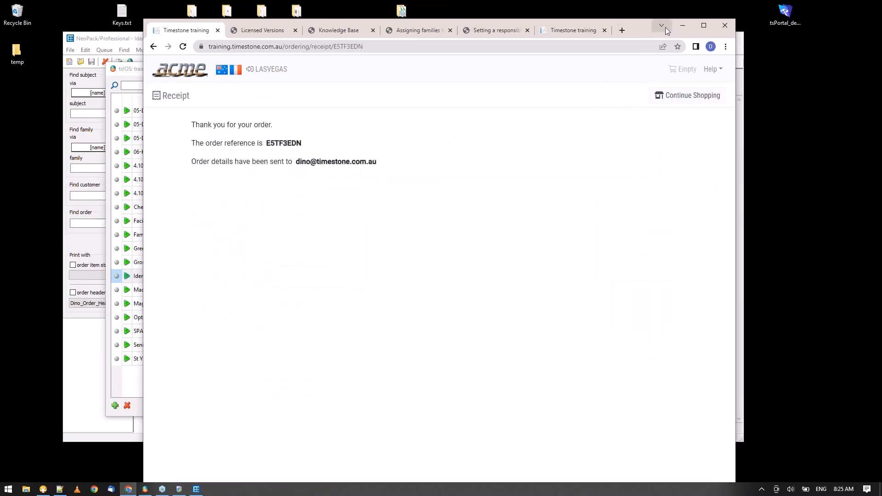
- Minimize the browser and NeoPack Professional windows, and launch FulFill 4
{"action": "left_click", "coordinate": [690, 27]}
{"action": "left_click", "coordinate": [585, 42]}
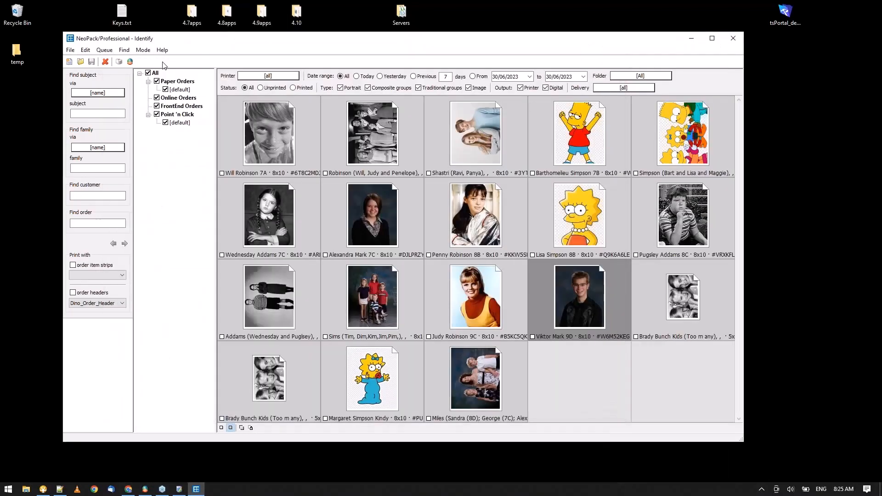
{"action": "left_click", "coordinate": [691, 40]}
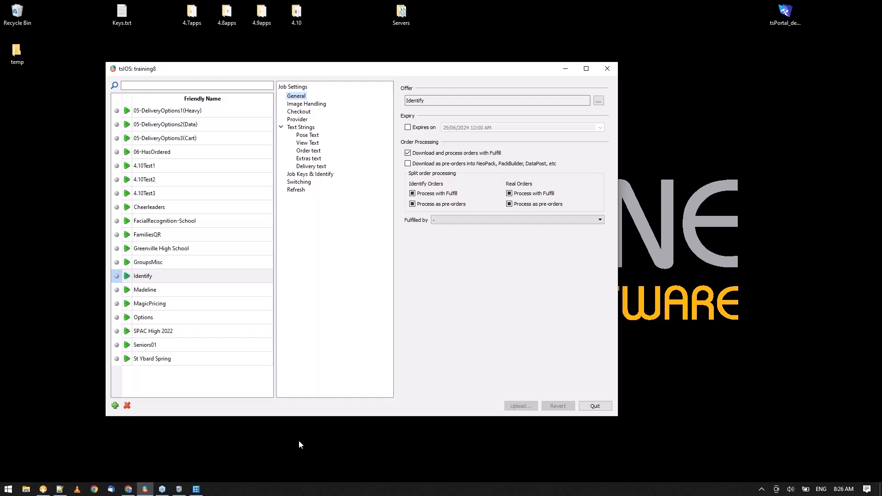
{"action": "left_click", "coordinate": [8, 489]}
{"action": "type", "text": "fuf"}
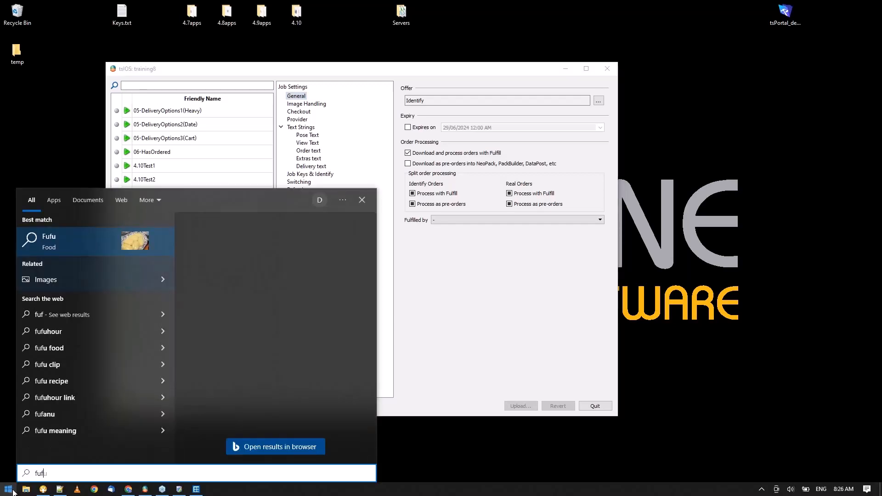
{"action": "key", "text": "BackSpace"}
{"action": "type", "text": "lfill"}
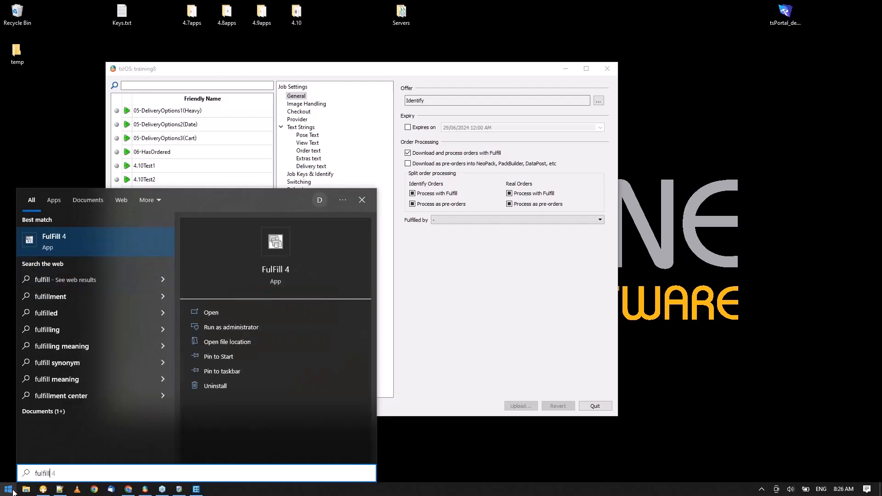
{"action": "key", "text": "Return"}
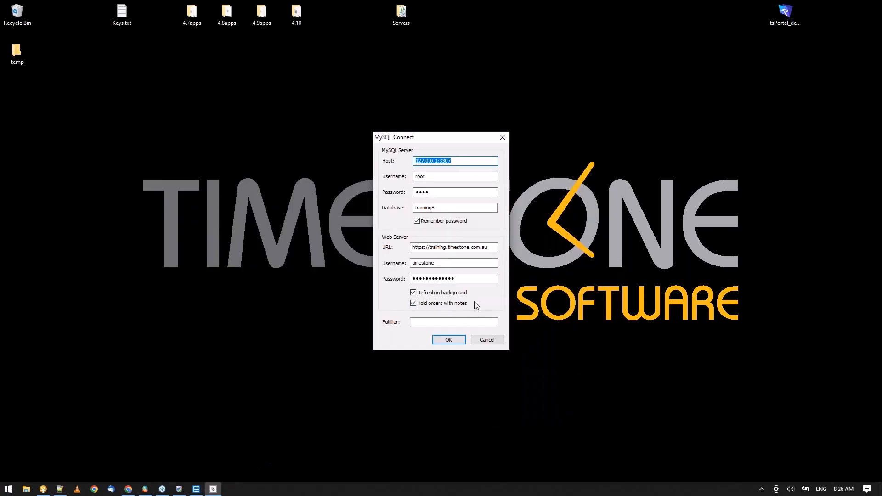
- Connect FulFill to the training8 database and review the unidentified packages in the listed Identify orders
{"action": "left_click", "coordinate": [446, 341]}
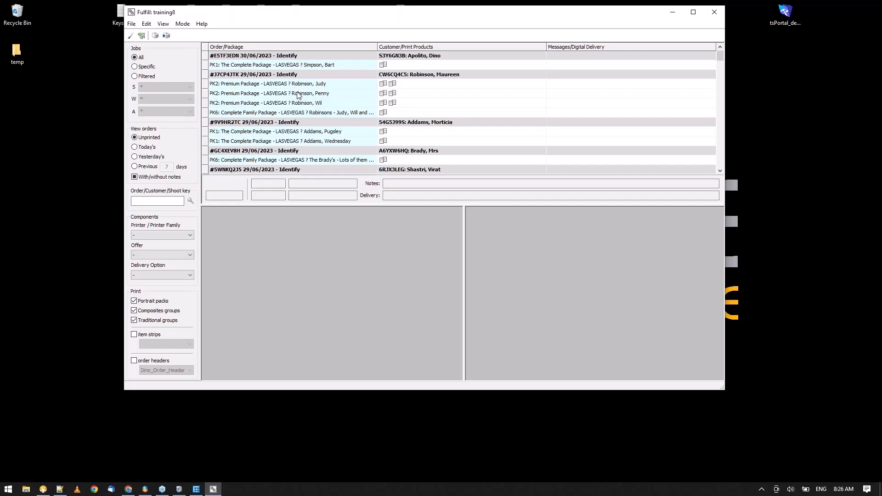
{"action": "left_click", "coordinate": [291, 66]}
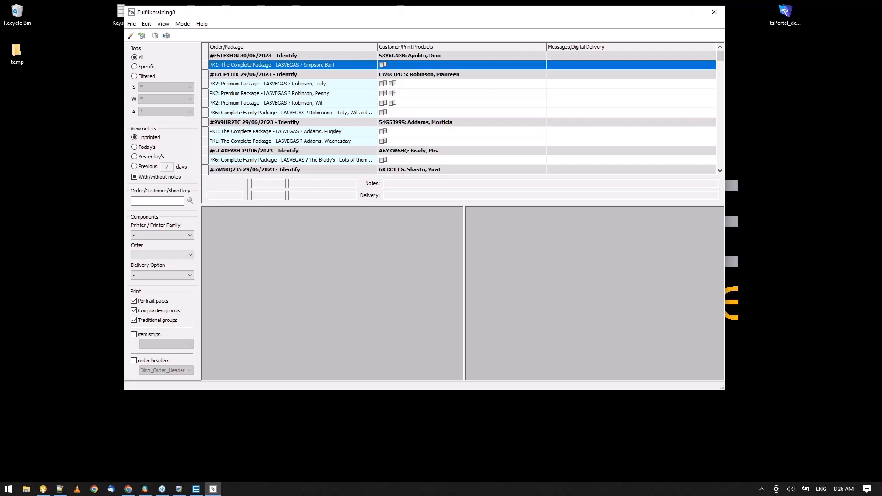
{"action": "left_click", "coordinate": [288, 85]}
{"action": "left_click", "coordinate": [289, 93]}
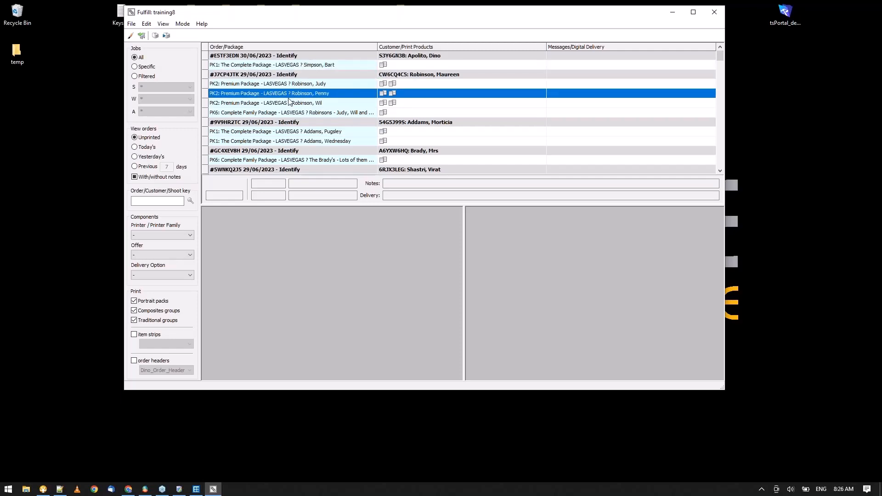
{"action": "left_click", "coordinate": [289, 102]}
{"action": "left_click", "coordinate": [282, 112]}
{"action": "left_click", "coordinate": [277, 132]}
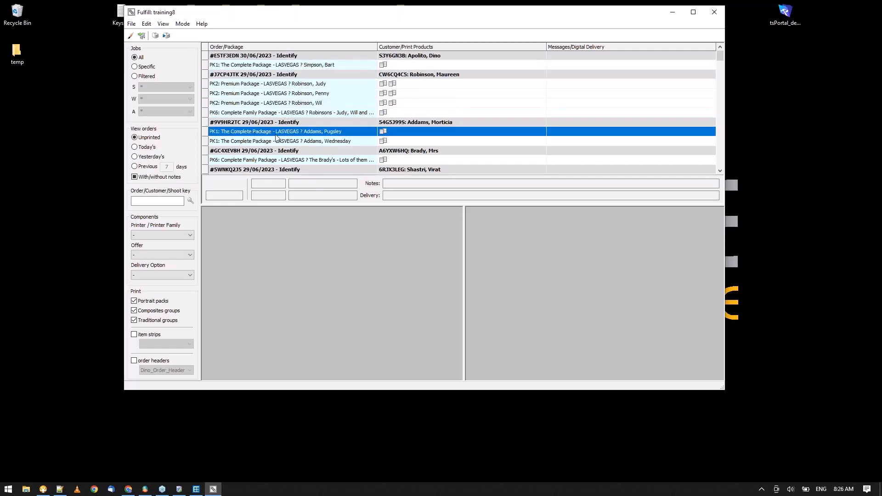
{"action": "left_click", "coordinate": [274, 141]}
{"action": "left_click", "coordinate": [286, 113]}
{"action": "left_click", "coordinate": [290, 95]}
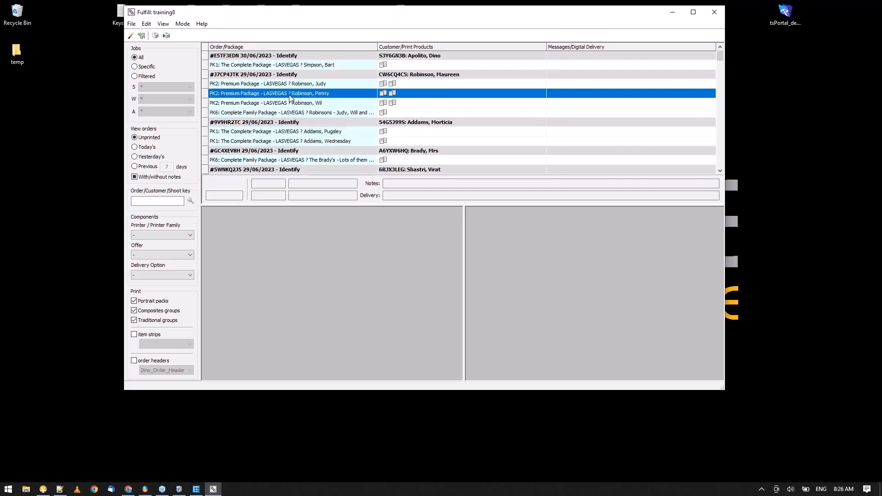
{"action": "left_click", "coordinate": [293, 84]}
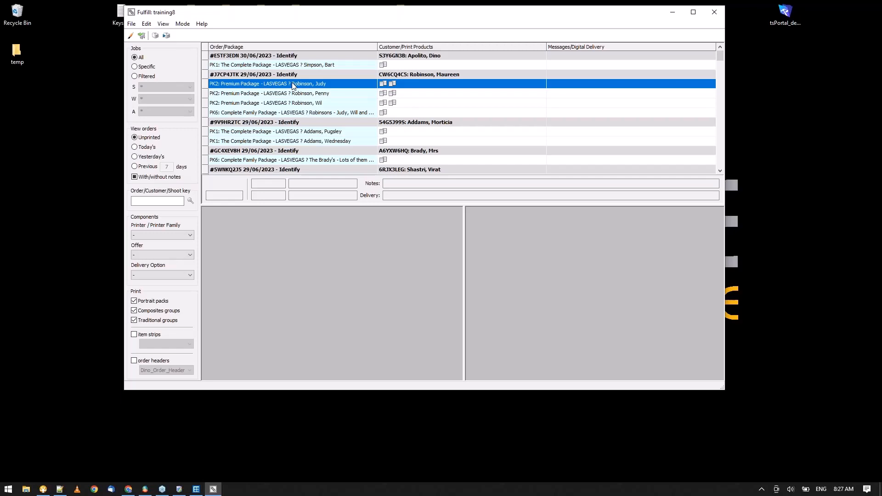
{"action": "left_click", "coordinate": [265, 66]}
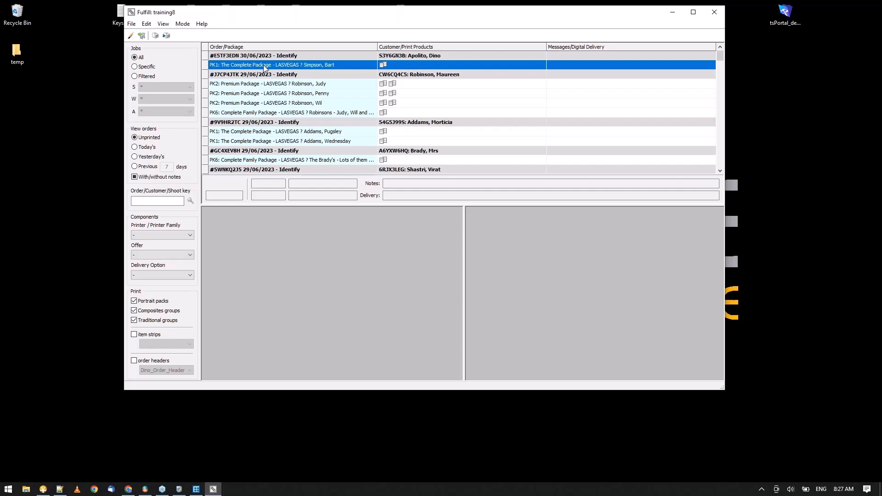
- Limit the order list to the specific job Identify in the Webinars workspace
{"action": "left_click", "coordinate": [139, 66]}
{"action": "left_click", "coordinate": [139, 66]}
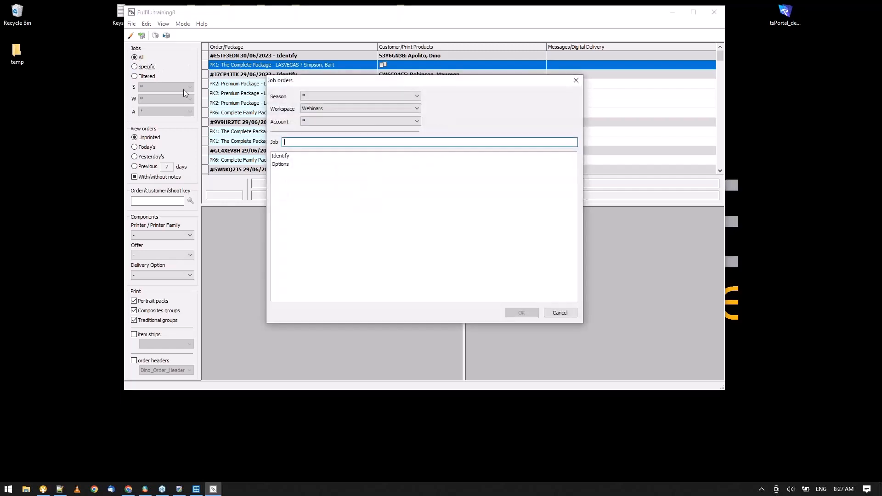
{"action": "double_click", "coordinate": [281, 156]}
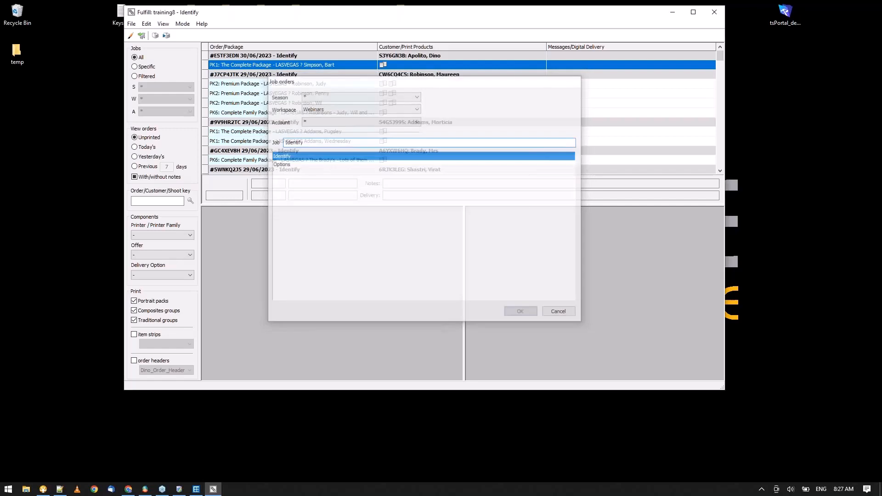
{"action": "left_click", "coordinate": [131, 23]}
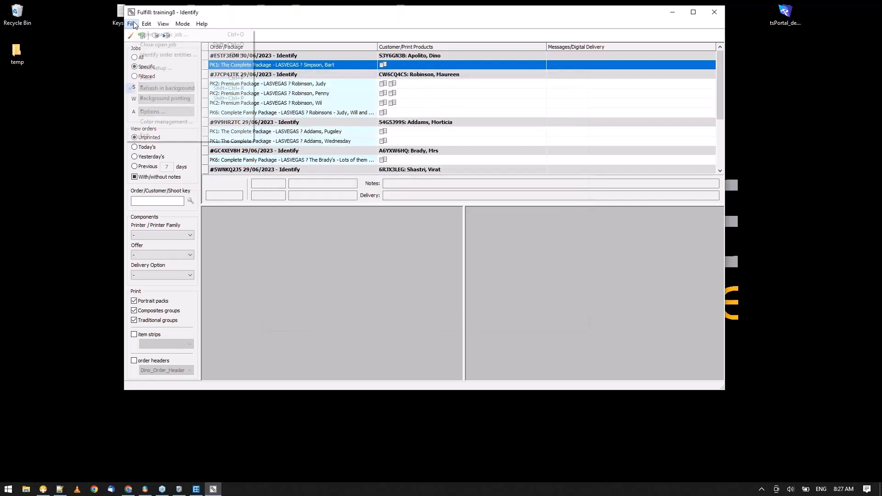
{"action": "left_click", "coordinate": [139, 34]}
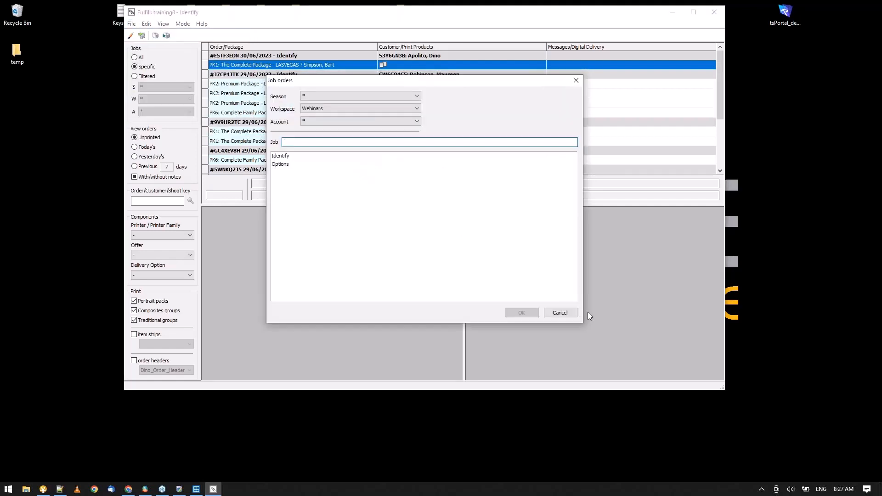
{"action": "left_click", "coordinate": [560, 313]}
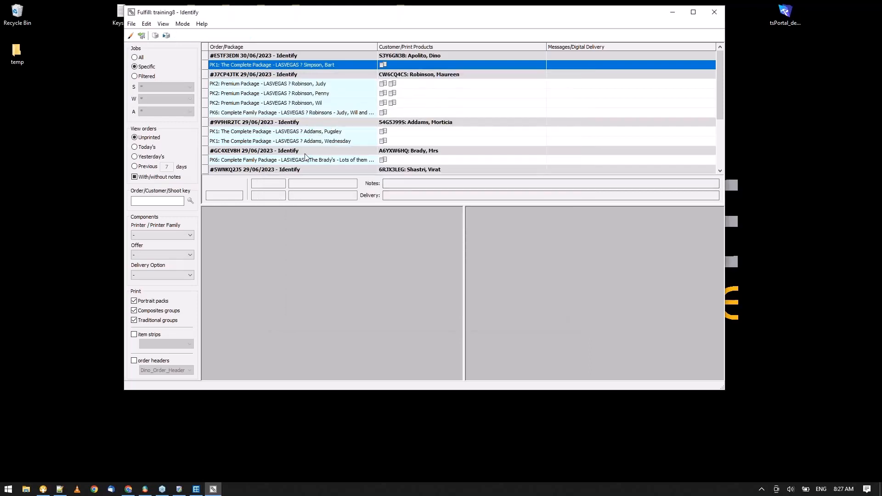
- List the job's orders from the previous 100 days and look through them
{"action": "left_click", "coordinate": [135, 166]}
{"action": "double_click", "coordinate": [166, 166]}
{"action": "type", "text": "100"}
{"action": "key", "text": "super"}
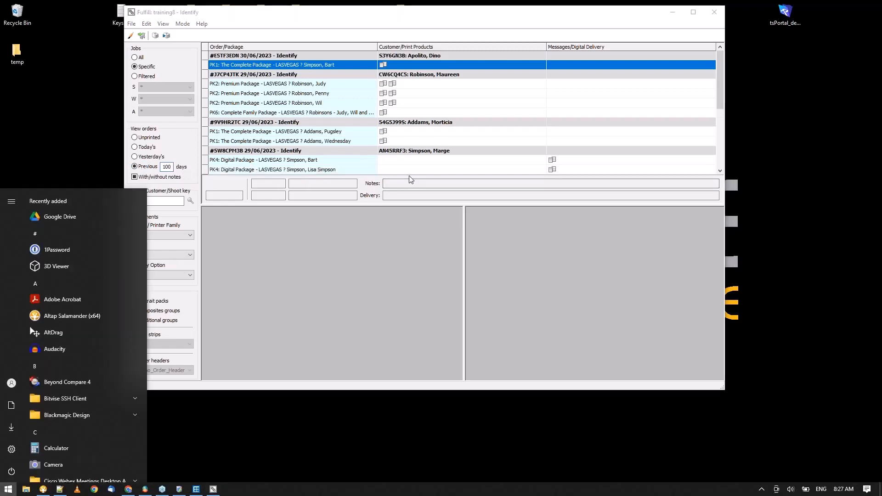
{"action": "scroll", "coordinate": [383, 132], "scroll_direction": "down", "scroll_amount": 5}
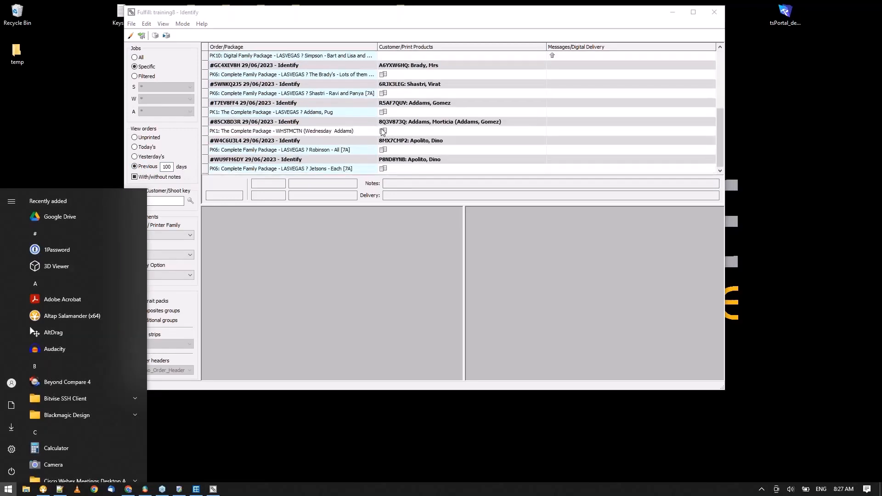
{"action": "scroll", "coordinate": [383, 132], "scroll_direction": "up", "scroll_amount": 5}
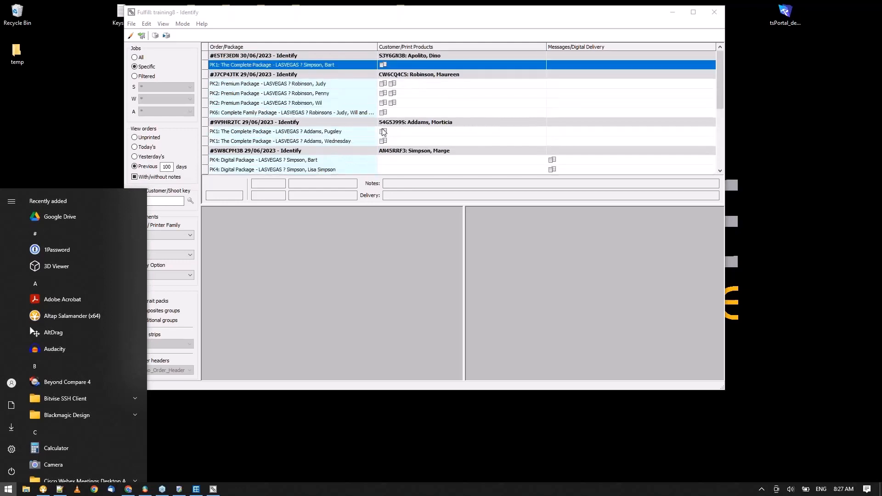
{"action": "left_click", "coordinate": [272, 22]}
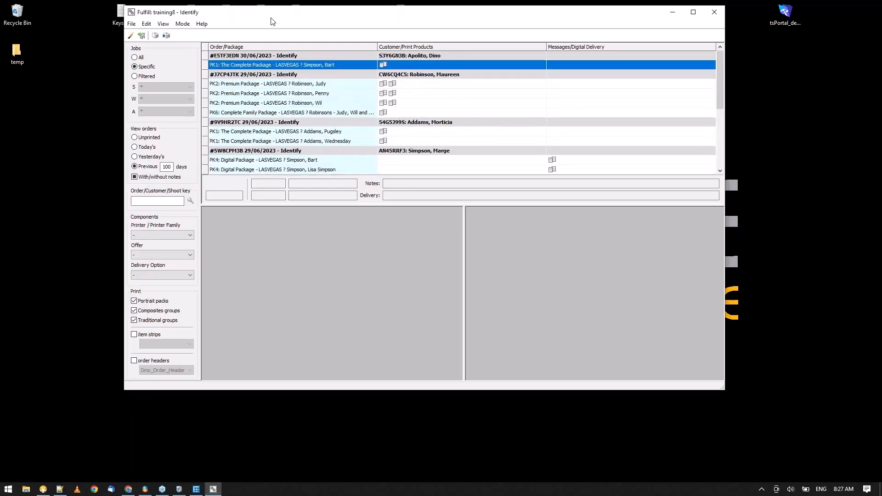
- Open the order entity identification for the Identify job and confirm all suggested matches at once
{"action": "key", "text": "ctrl+i"}
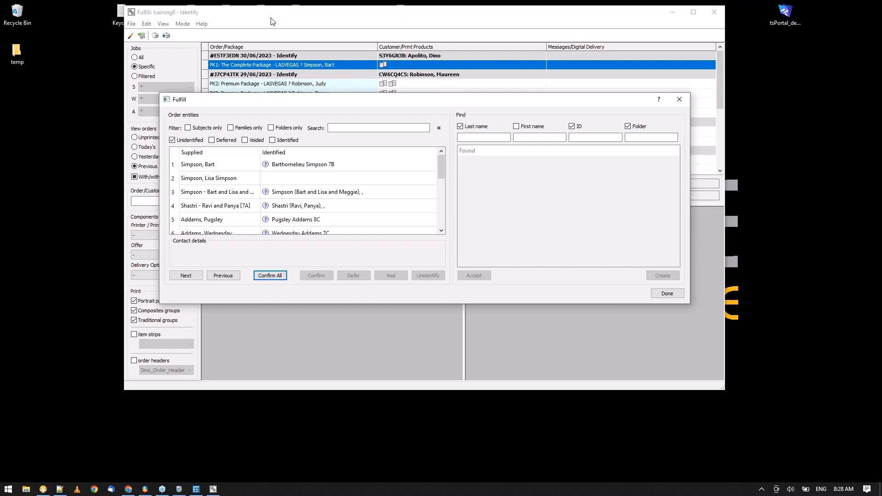
{"action": "left_click", "coordinate": [227, 166]}
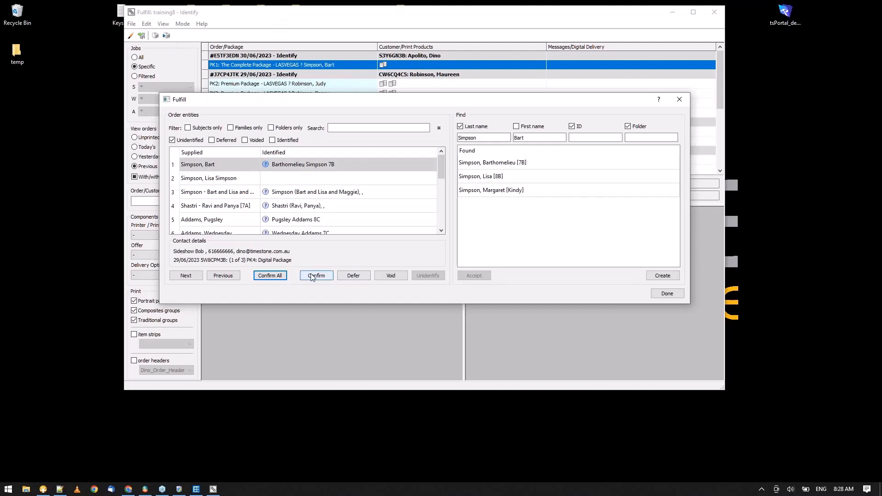
{"action": "left_click", "coordinate": [267, 276]}
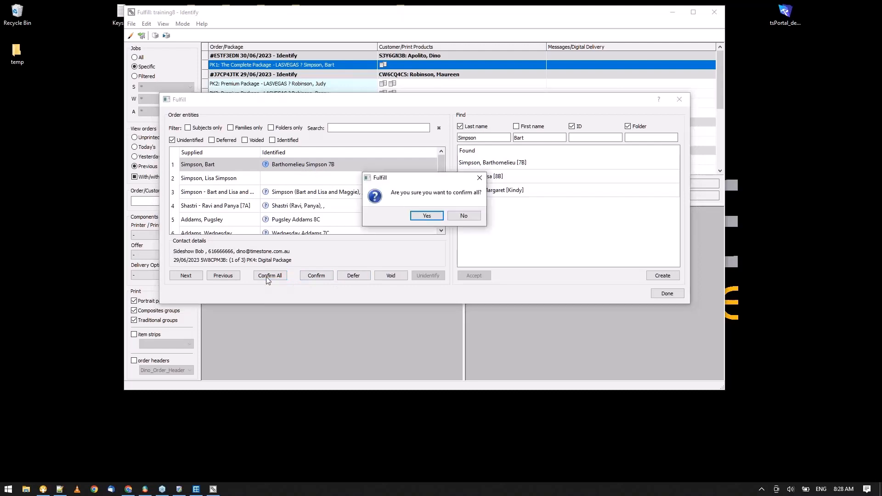
{"action": "left_click", "coordinate": [438, 216]}
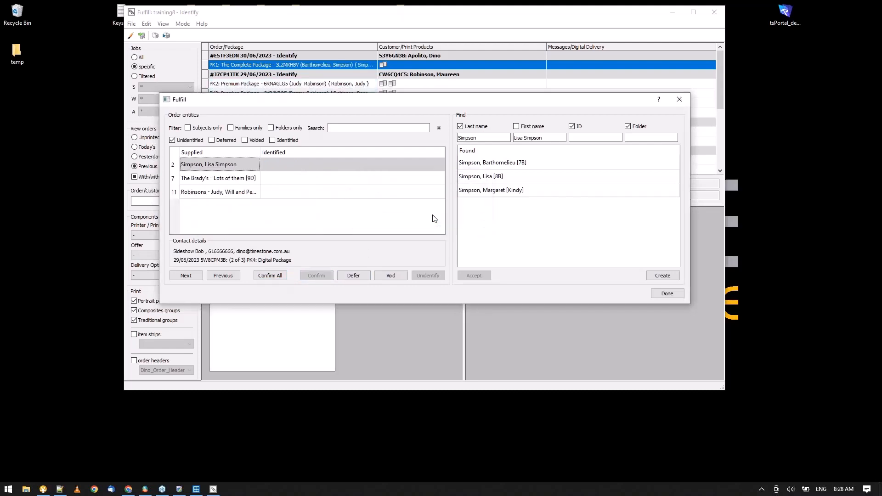
{"action": "left_click", "coordinate": [654, 294]}
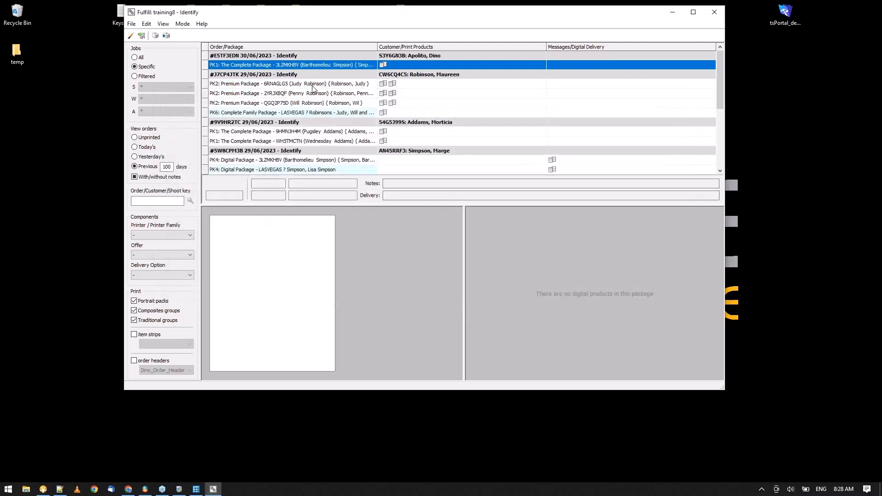
- Compare the identified packages in the order list with those still unidentified
{"action": "left_click", "coordinate": [314, 83]}
{"action": "left_click", "coordinate": [314, 93]}
{"action": "left_click", "coordinate": [296, 136]}
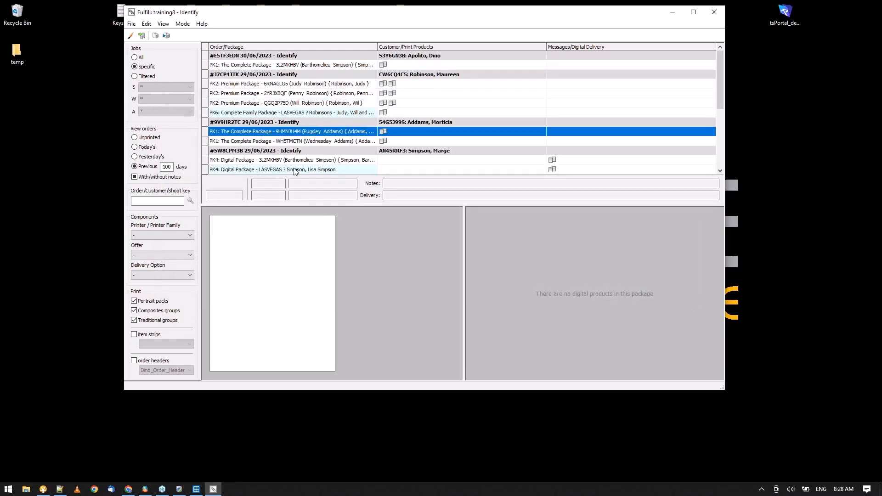
{"action": "left_click", "coordinate": [296, 169]}
{"action": "left_click", "coordinate": [284, 112]}
{"action": "left_click", "coordinate": [276, 92]}
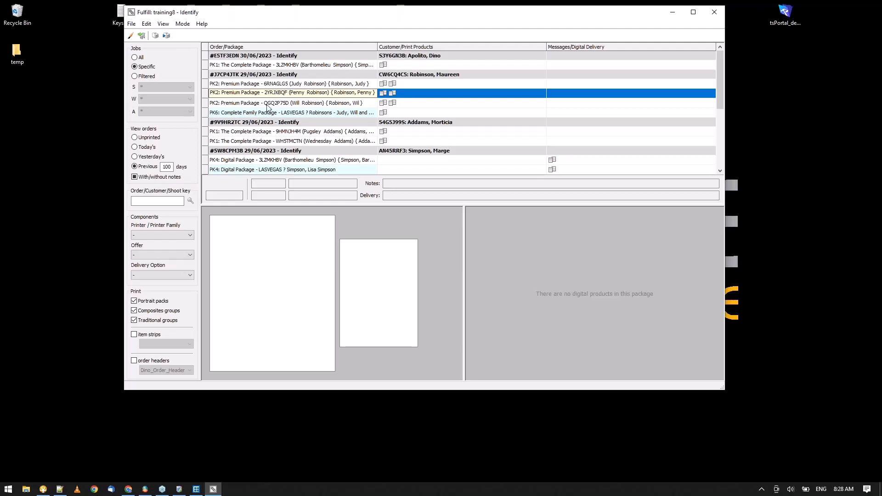
- Switch to NeoPack Professional, then close and reopen the Identify job to reload its orders
{"action": "left_click", "coordinate": [201, 494]}
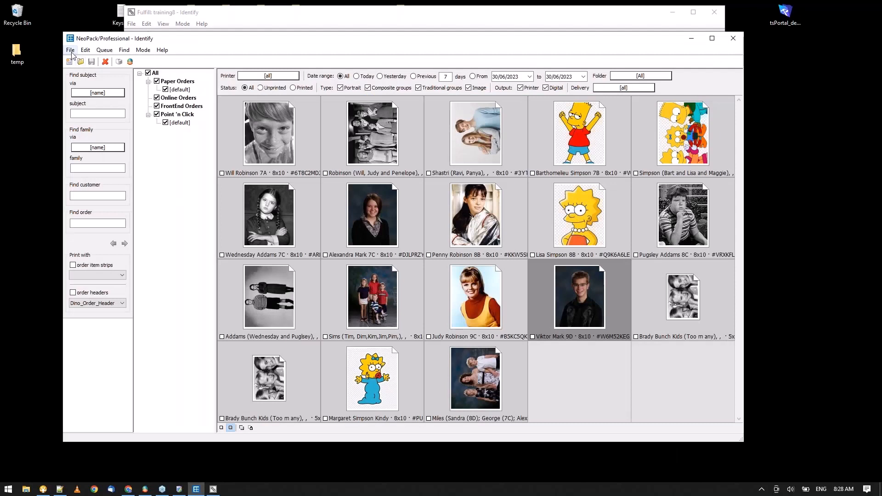
{"action": "left_click", "coordinate": [71, 50]}
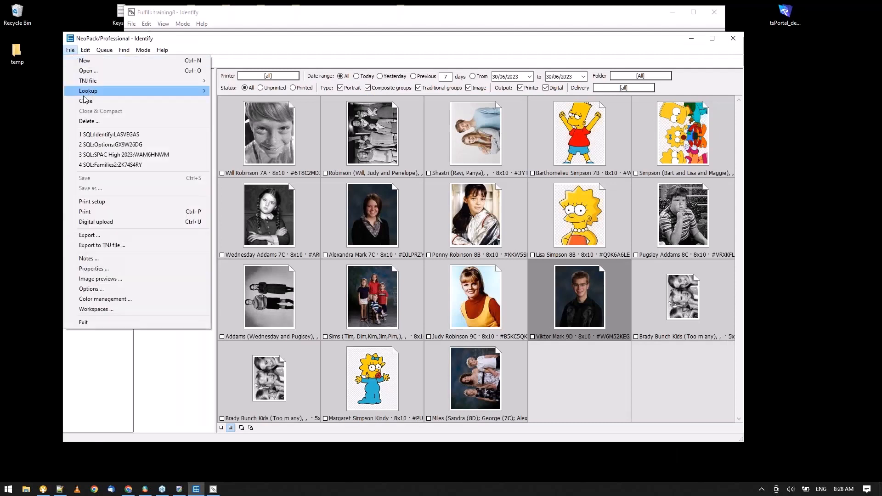
{"action": "left_click", "coordinate": [82, 100]}
{"action": "left_click", "coordinate": [80, 62]}
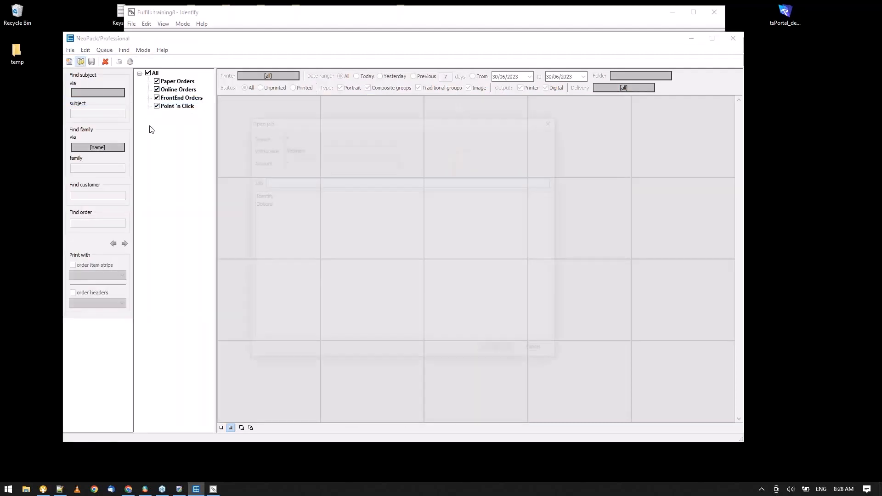
{"action": "double_click", "coordinate": [256, 196]}
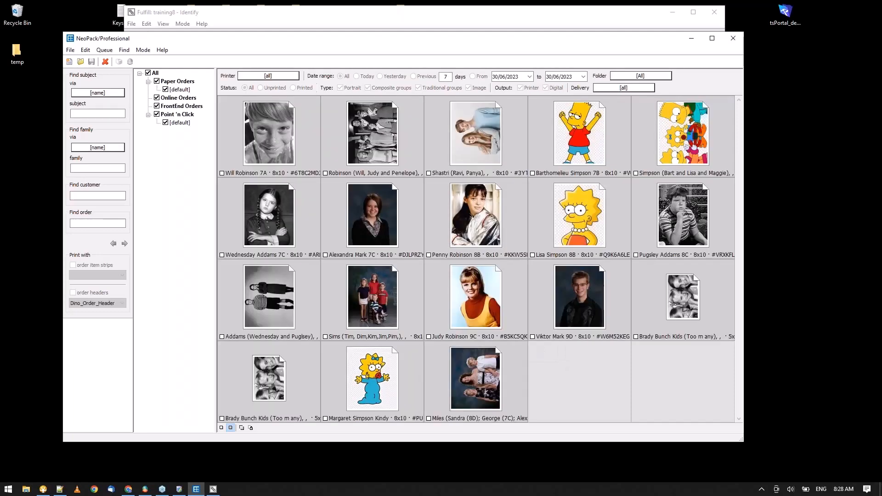
- Change NeoPack Professional to the orders mode and check the downloaded Identify orders in the list of all orders
{"action": "left_click", "coordinate": [143, 49]}
{"action": "left_click", "coordinate": [157, 72]}
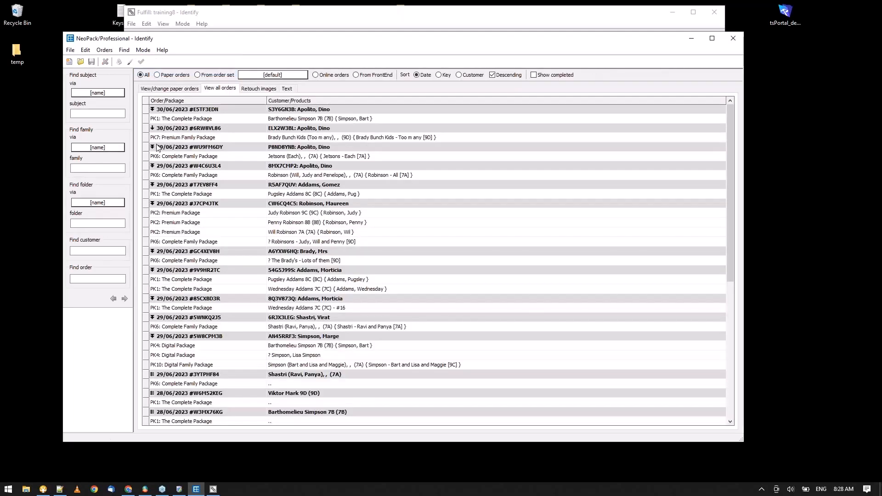
{"action": "left_click", "coordinate": [154, 167]}
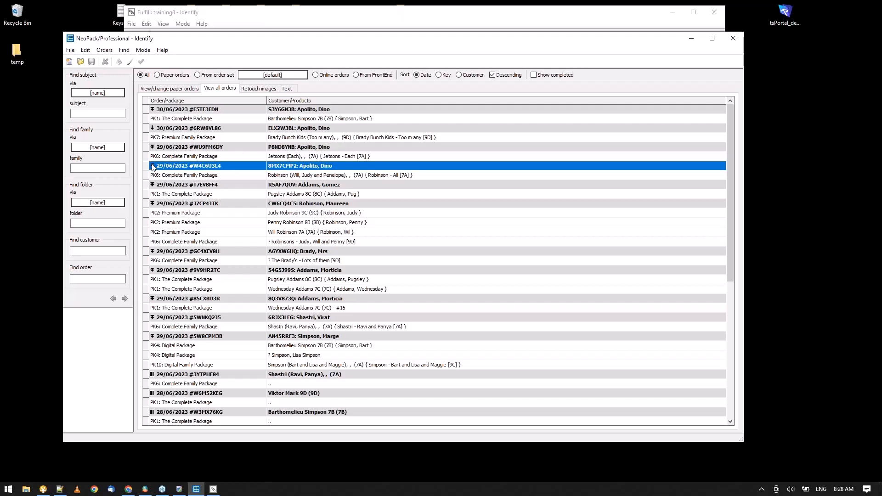
{"action": "left_click", "coordinate": [161, 185]}
{"action": "left_click", "coordinate": [164, 203]}
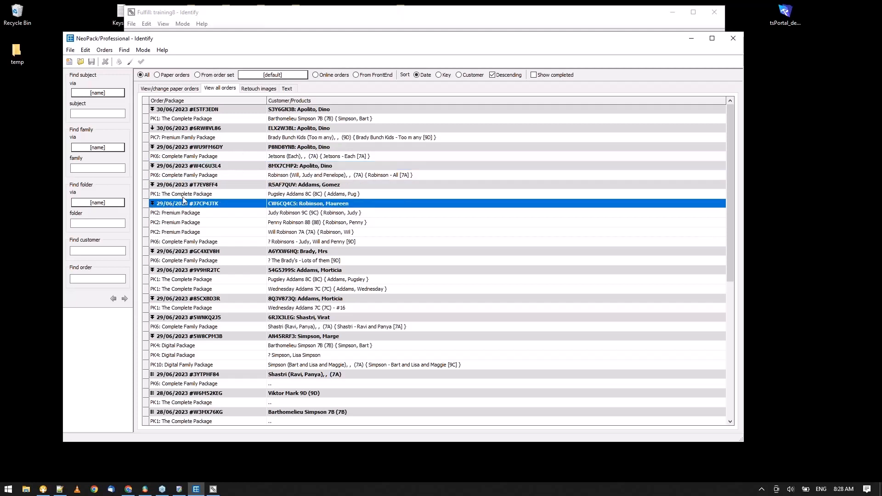
- Include identified entries in the families-only order entity list, inspect the first family's match, and minimize NeoPack Professional
{"action": "left_click", "coordinate": [141, 60]}
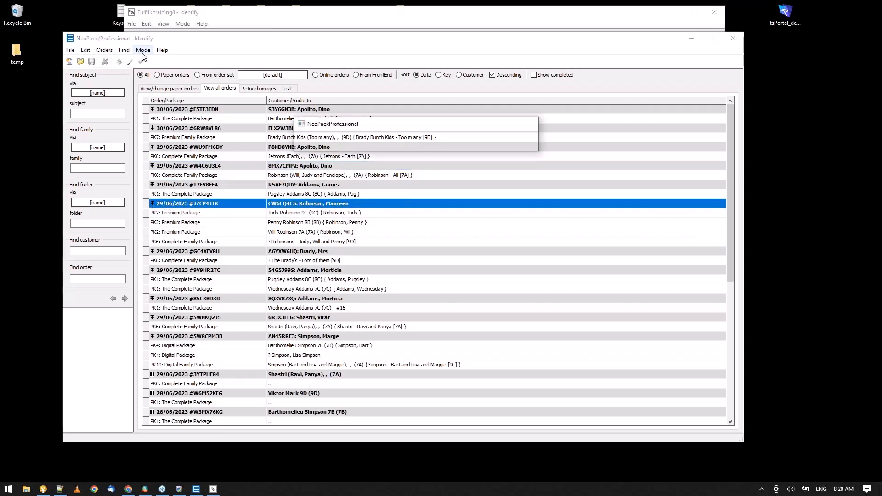
{"action": "left_click", "coordinate": [286, 197]}
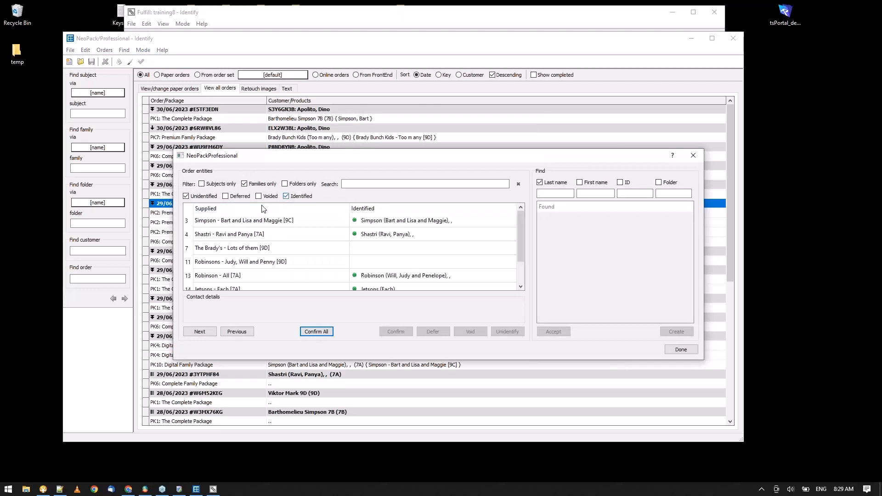
{"action": "left_click", "coordinate": [383, 224]}
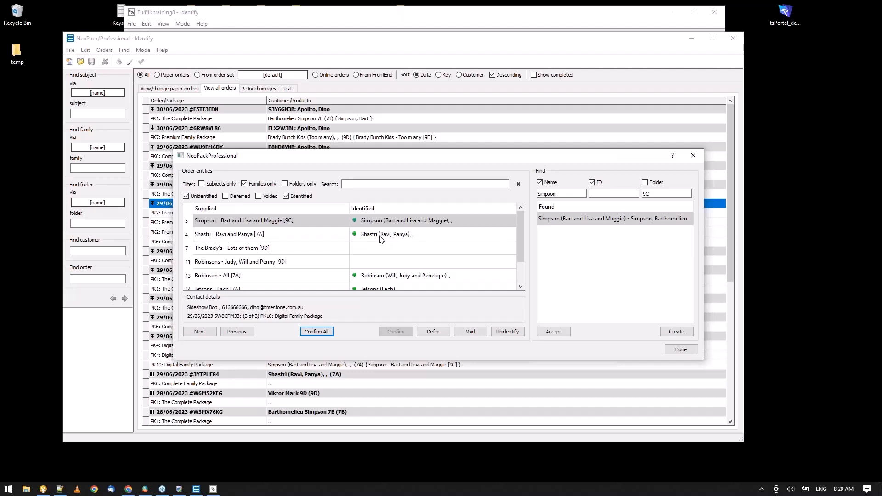
{"action": "left_click", "coordinate": [682, 351]}
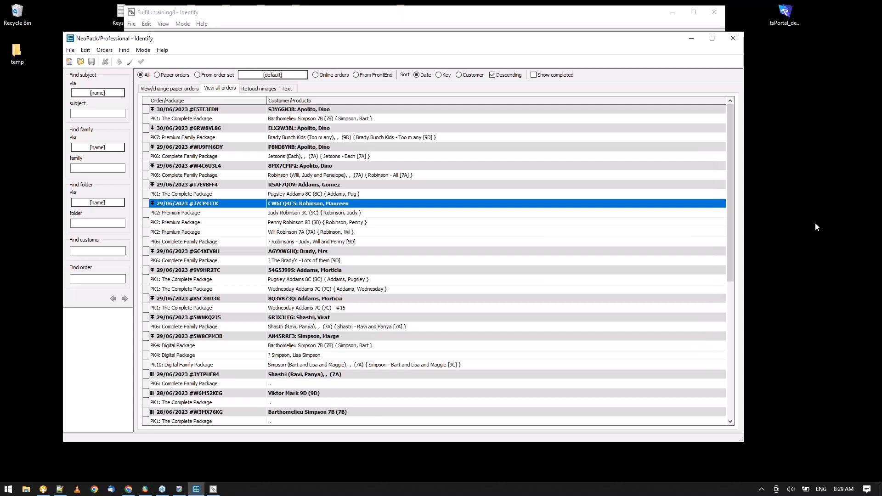
{"action": "left_click", "coordinate": [691, 40]}
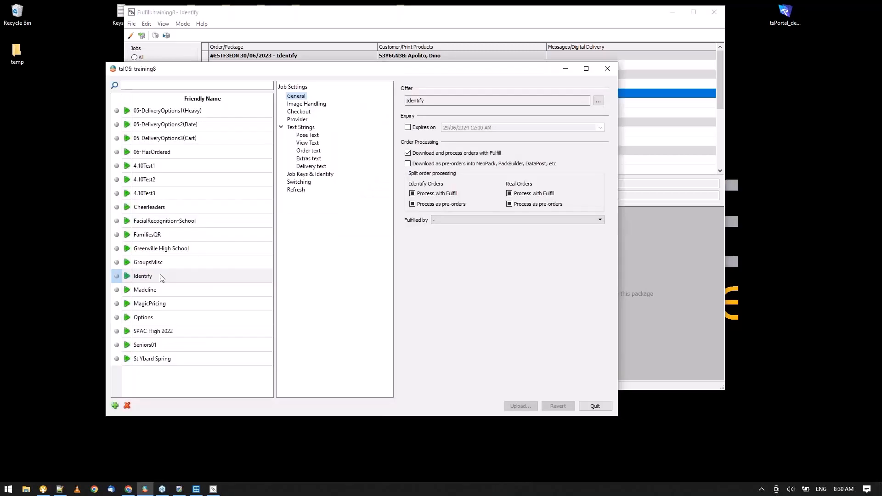
- Select the Identify job, compare its two order download options, keep downloading and processing orders with Fulfill, and reposition the job settings window
{"action": "left_click", "coordinate": [159, 277]}
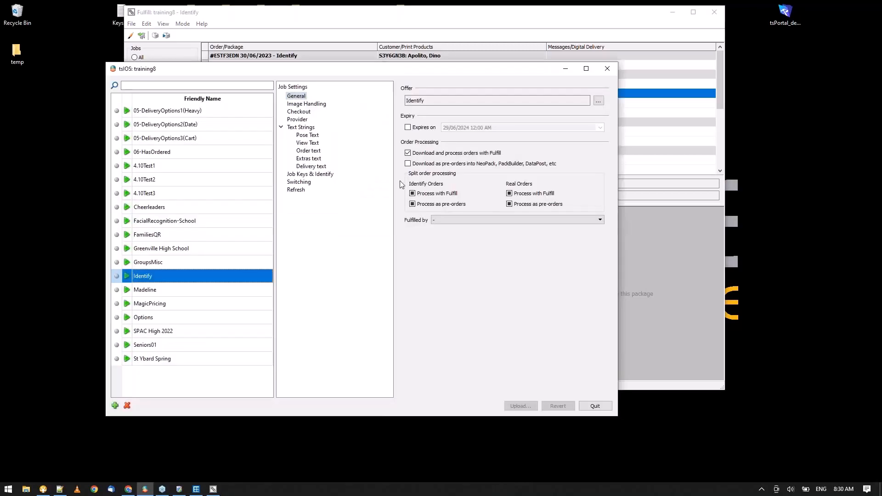
{"action": "left_click", "coordinate": [468, 156]}
{"action": "left_click", "coordinate": [460, 165]}
{"action": "left_click", "coordinate": [468, 155]}
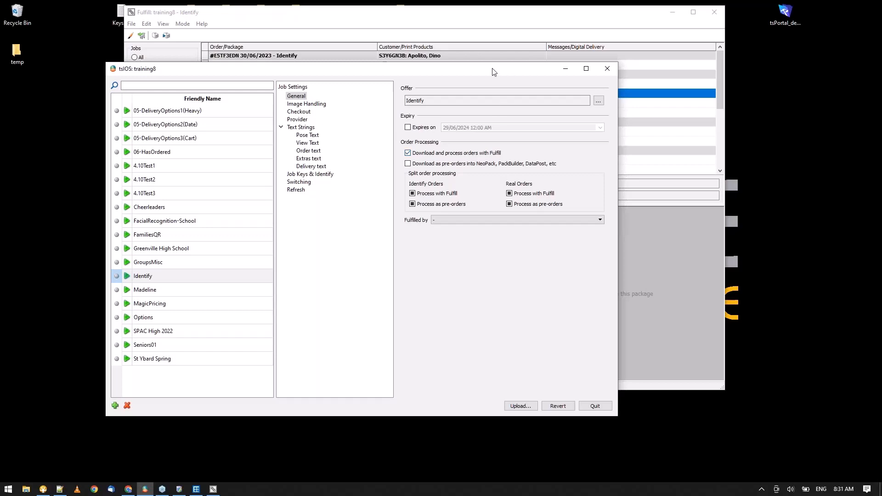
{"action": "left_click_drag", "start_coordinate": [491, 76], "coordinate": [568, 209]}
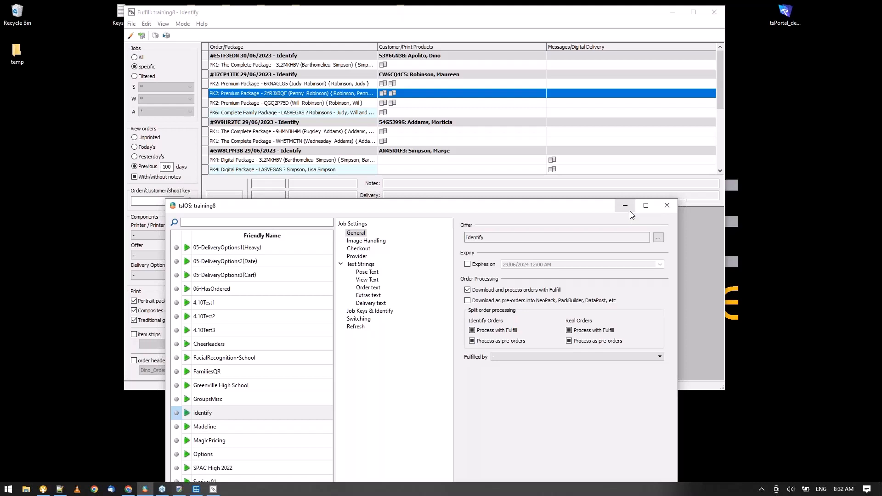
{"action": "left_click_drag", "start_coordinate": [563, 205], "coordinate": [542, 52]}
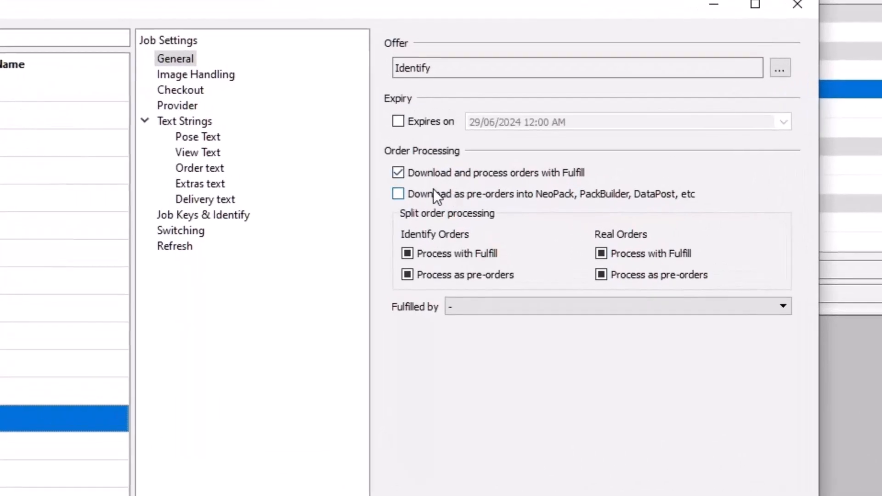
- Switch the Identify job's order processing back and forth between Fulfill processing and pre-order download
{"action": "left_click", "coordinate": [426, 194]}
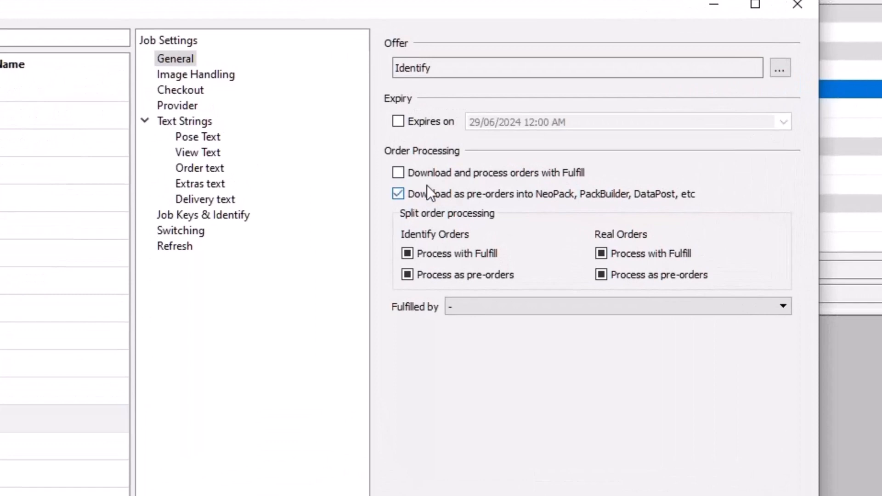
{"action": "left_click", "coordinate": [426, 175]}
{"action": "left_click", "coordinate": [437, 197]}
{"action": "left_click", "coordinate": [514, 195]}
- Split order processing so Identify orders process as pre-orders and real orders process with Fulfill, and upload the job settings
{"action": "left_click", "coordinate": [407, 275]}
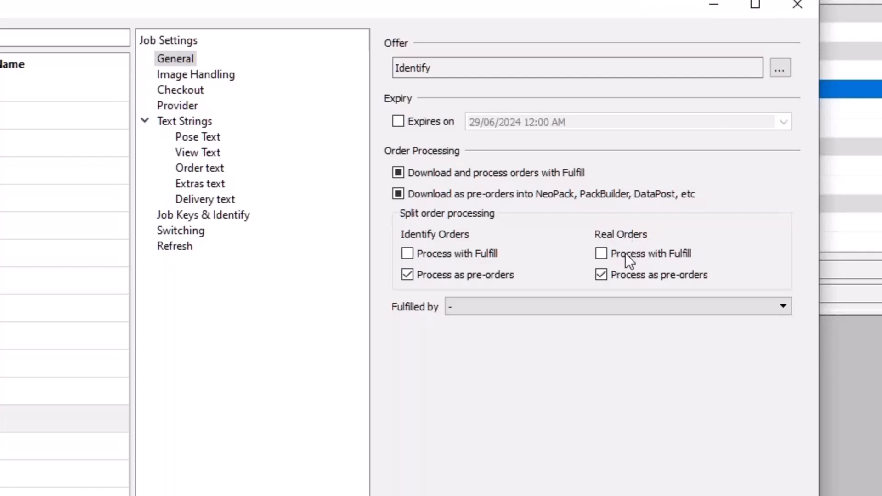
{"action": "left_click", "coordinate": [454, 256]}
{"action": "left_click", "coordinate": [463, 271]}
{"action": "left_click", "coordinate": [624, 255]}
{"action": "left_click", "coordinate": [627, 258]}
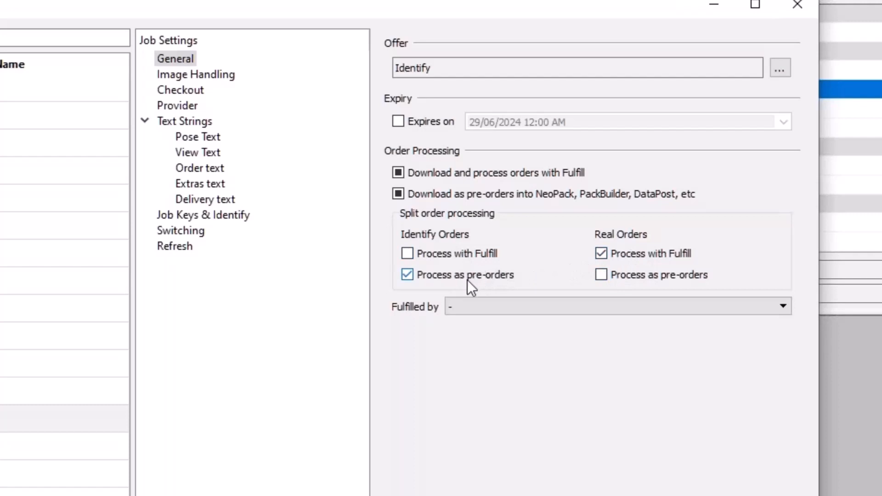
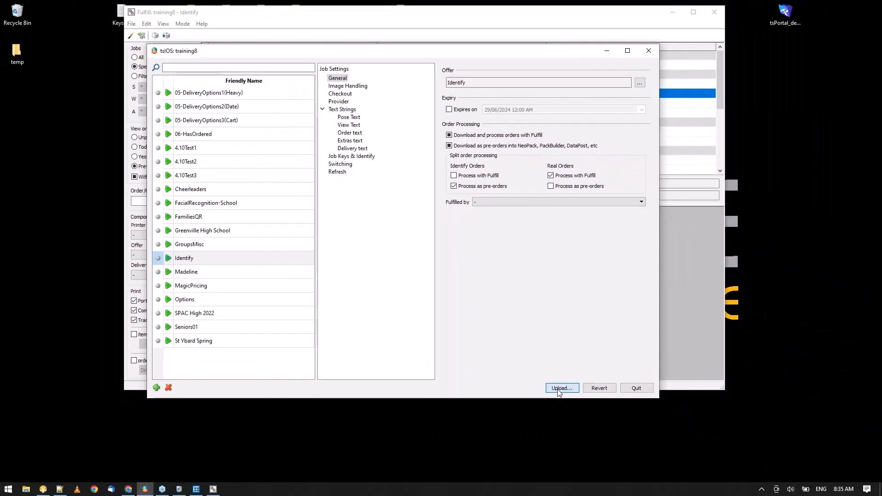
{"action": "left_click", "coordinate": [561, 388]}
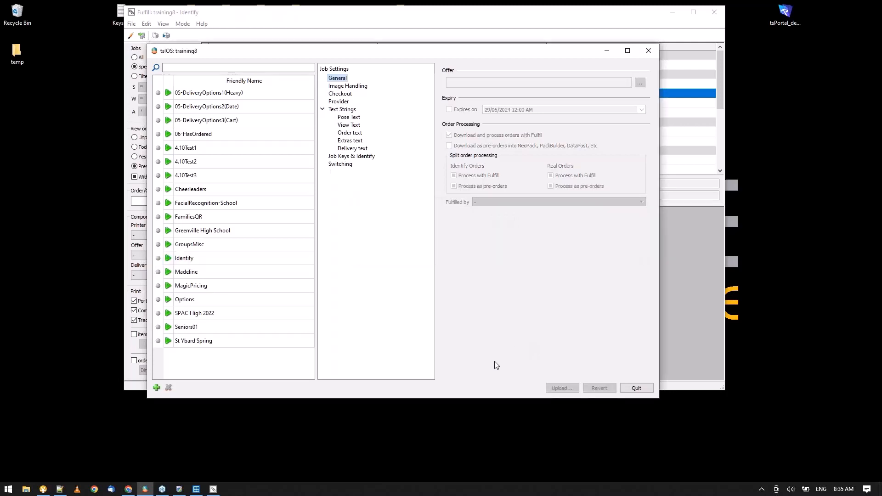
- Switch to the Chrome ordering site, continue shopping from the receipt, and open the shop with the prefilled access key
{"action": "left_click", "coordinate": [128, 489]}
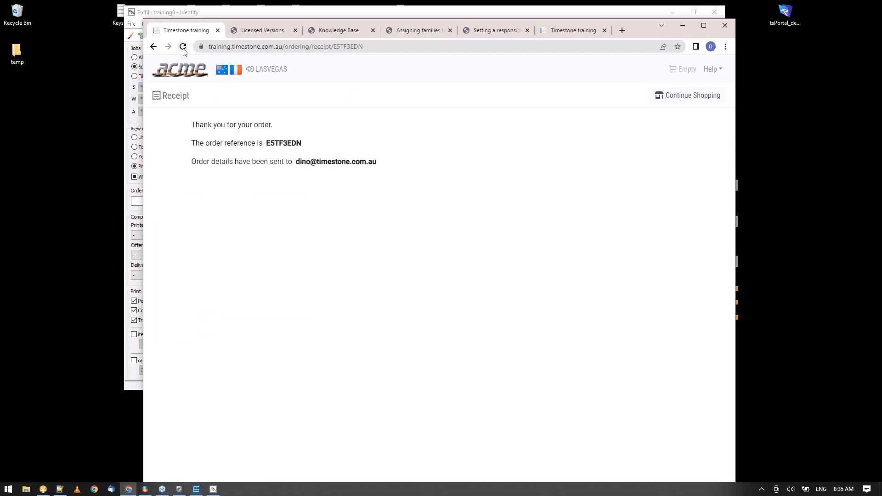
{"action": "left_click", "coordinate": [183, 48]}
{"action": "left_click", "coordinate": [688, 96]}
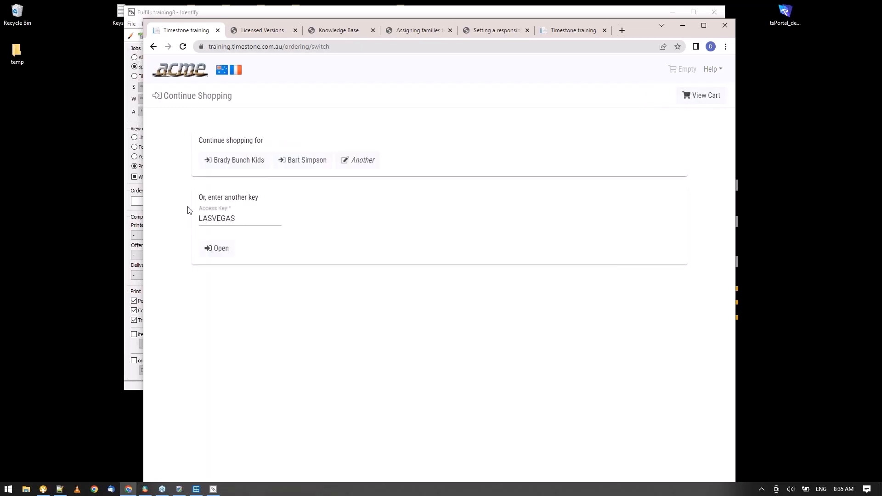
{"action": "double_click", "coordinate": [243, 220]}
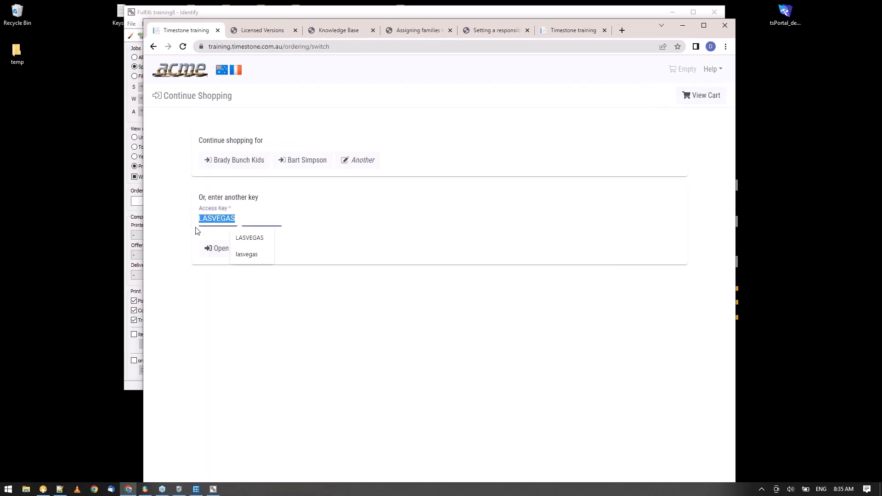
{"action": "left_click", "coordinate": [223, 250]}
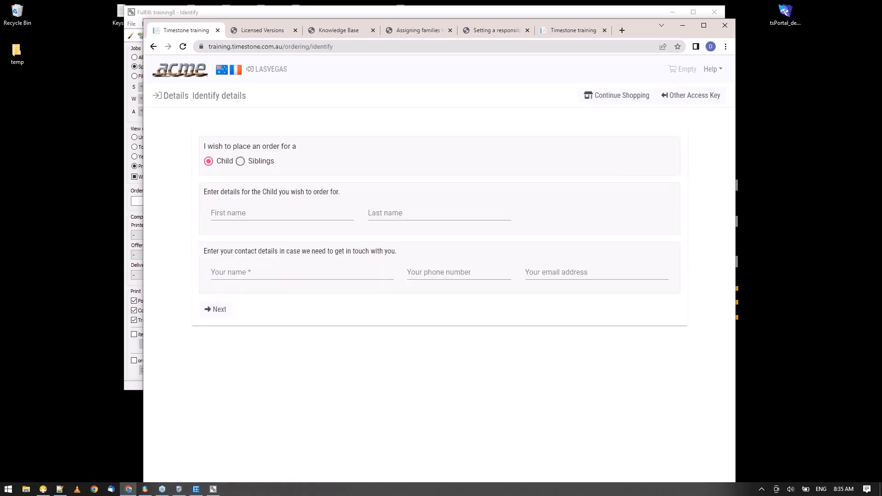
- Fill in the child's first and last name plus the contact's name, phone number and email, and proceed to the shop
{"action": "left_click", "coordinate": [248, 212]}
{"action": "type", "text": "Wednesday"}
{"action": "key", "text": "Tab"}
{"action": "type", "text": "Addams"}
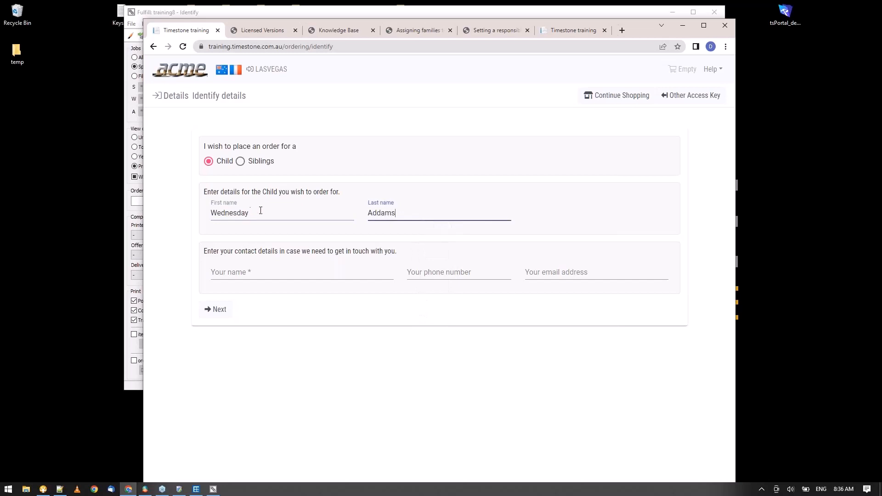
{"action": "left_click", "coordinate": [248, 274]}
{"action": "type", "text": "Addams"}
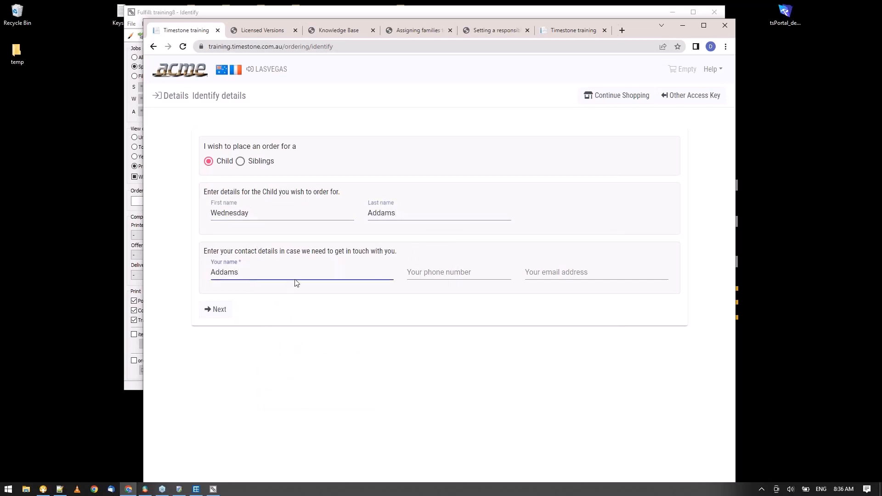
{"action": "left_click", "coordinate": [459, 277]}
{"action": "left_click", "coordinate": [470, 297]}
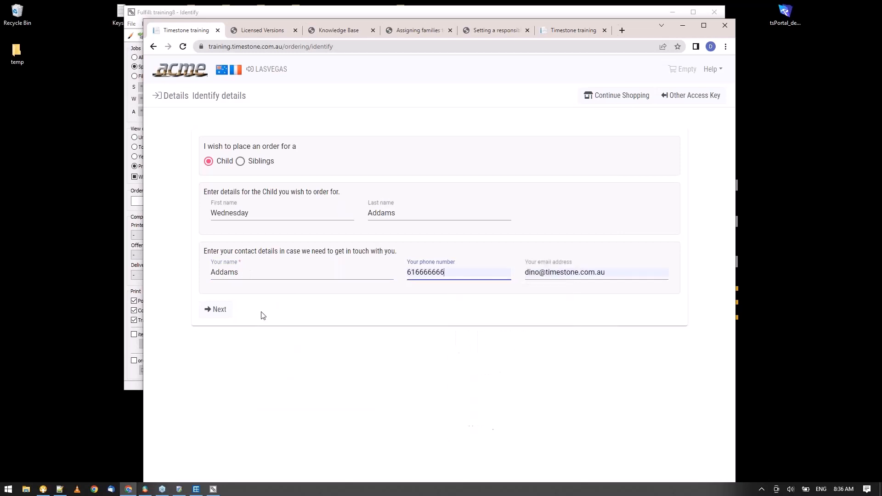
{"action": "left_click", "coordinate": [215, 309]}
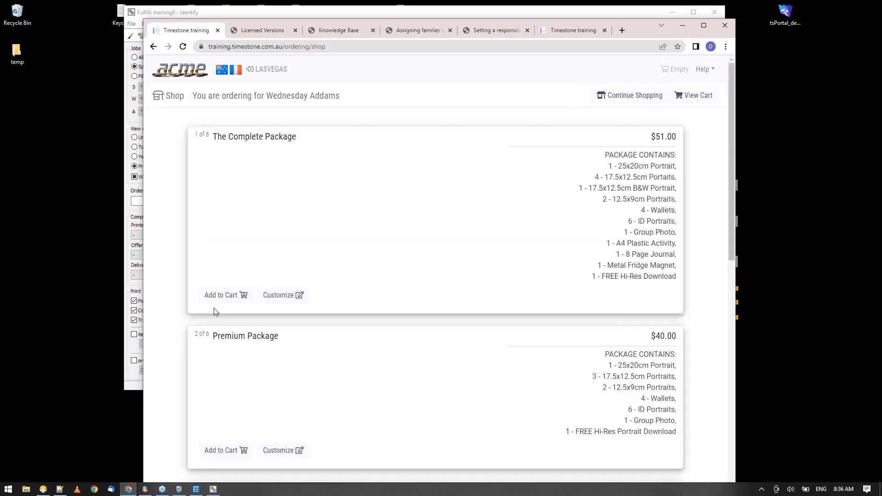
- Add The Complete Package to the cart, check out with the saved customer details, and place the order
{"action": "left_click", "coordinate": [237, 297]}
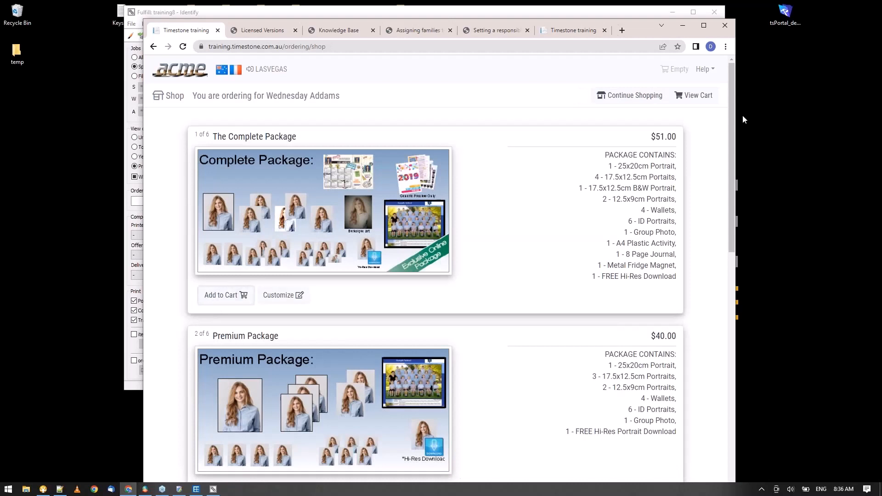
{"action": "left_click", "coordinate": [696, 96]}
{"action": "left_click", "coordinate": [234, 276]}
{"action": "left_click", "coordinate": [258, 154]}
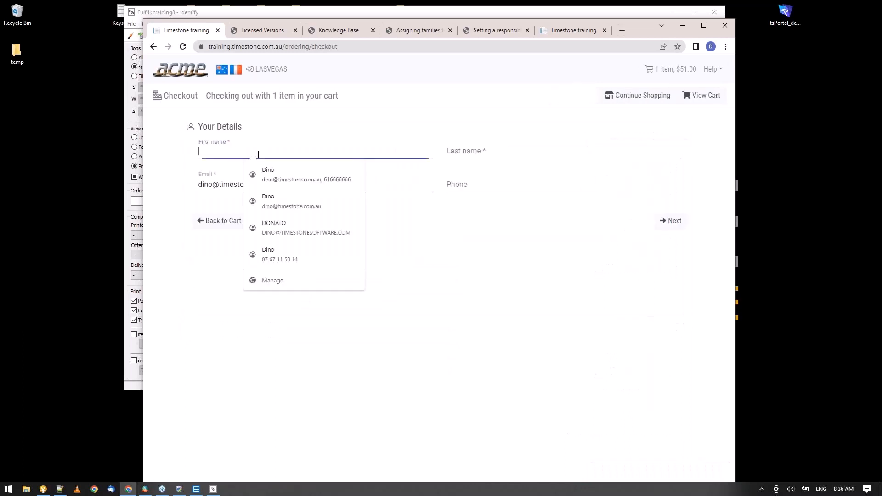
{"action": "left_click", "coordinate": [266, 175]}
{"action": "left_click", "coordinate": [680, 227]}
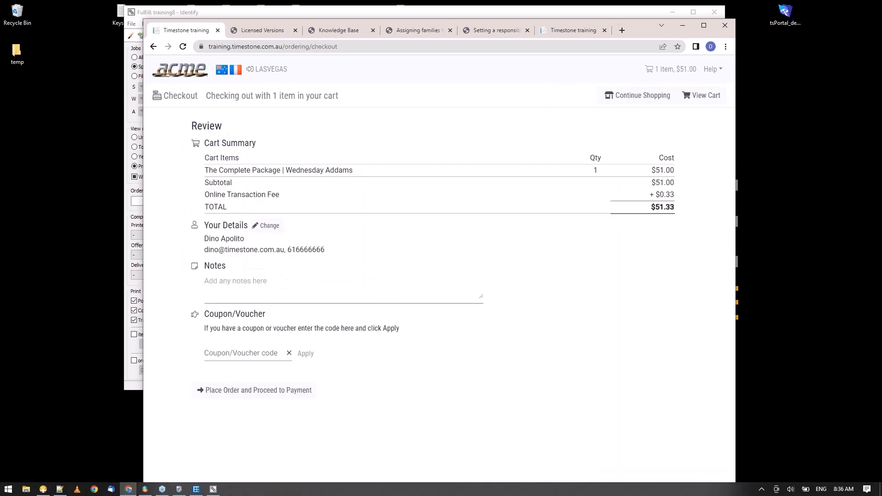
{"action": "left_click", "coordinate": [297, 401]}
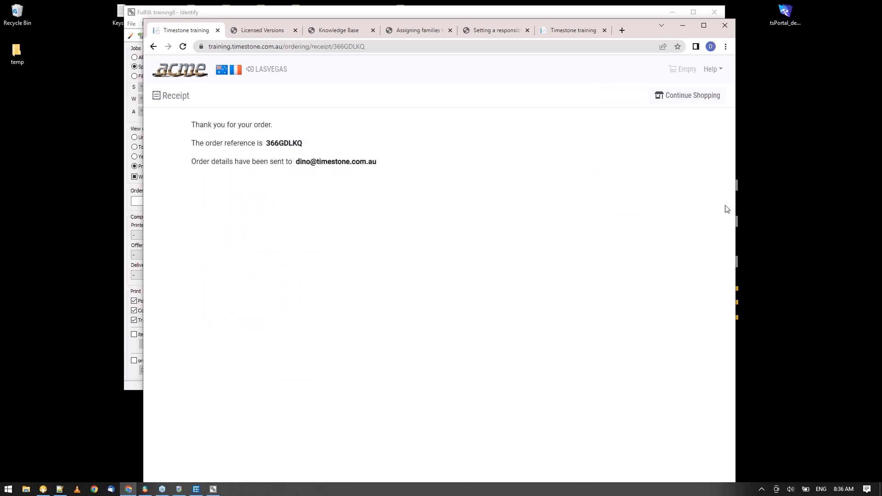
- Continue shopping, then switch to NeoPack Professional's details mode, sort the subjects by last name, and copy the second subject's key
{"action": "left_click", "coordinate": [696, 102]}
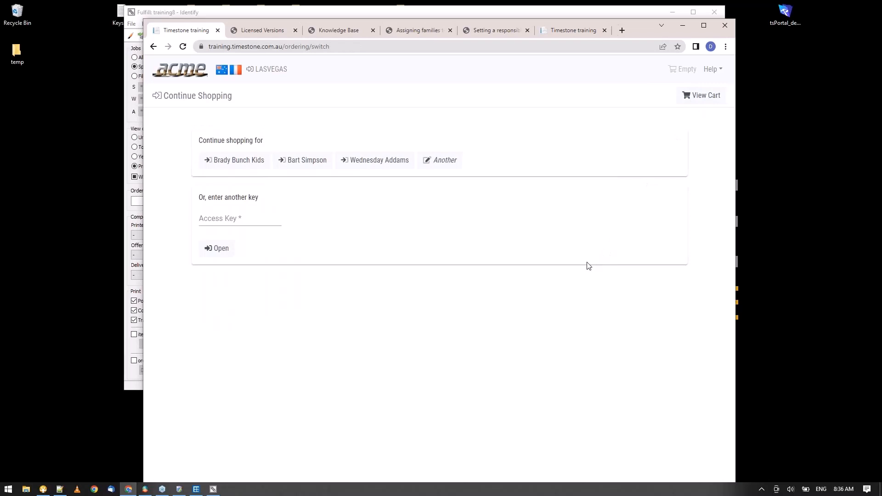
{"action": "left_click", "coordinate": [197, 489]}
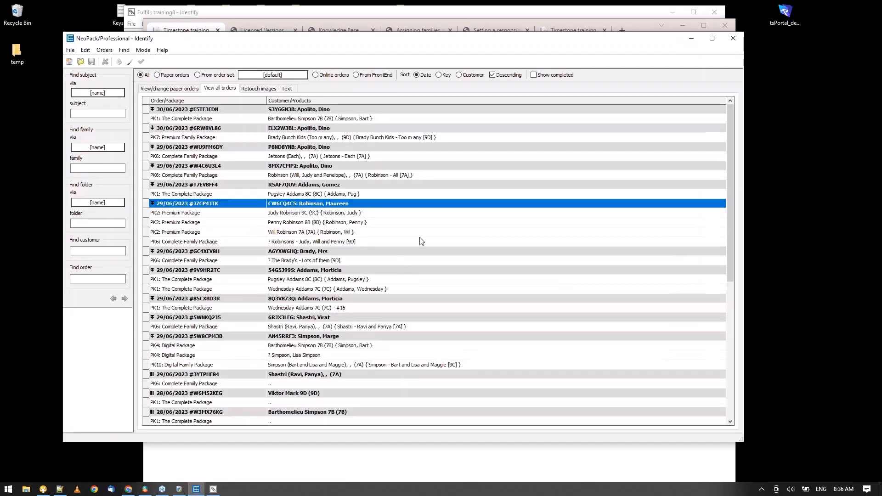
{"action": "left_click", "coordinate": [143, 50]}
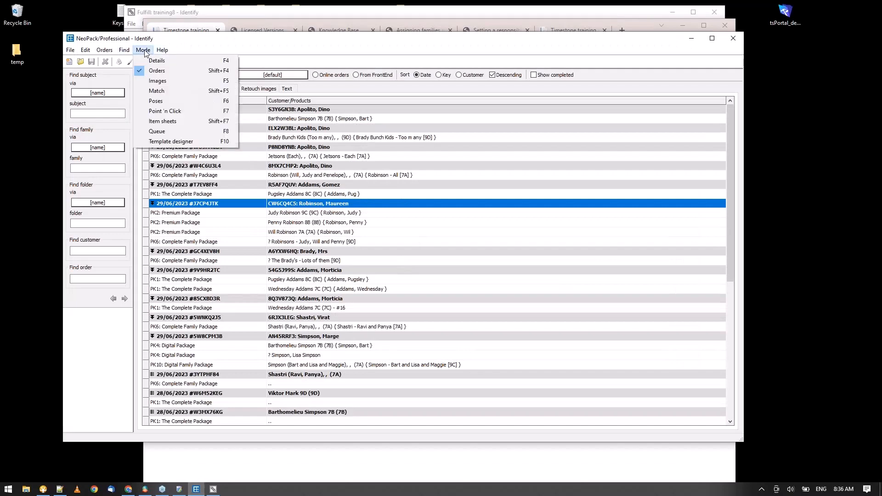
{"action": "left_click", "coordinate": [150, 61]}
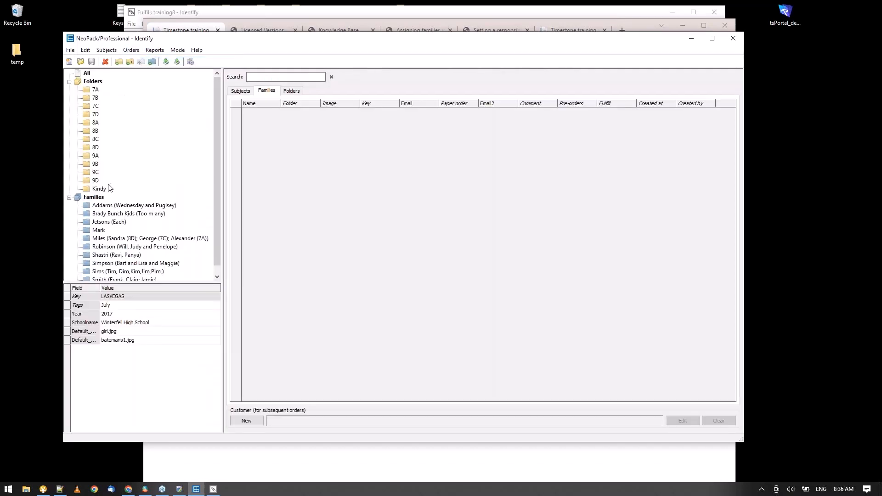
{"action": "left_click", "coordinate": [241, 91]}
{"action": "left_click", "coordinate": [444, 103]}
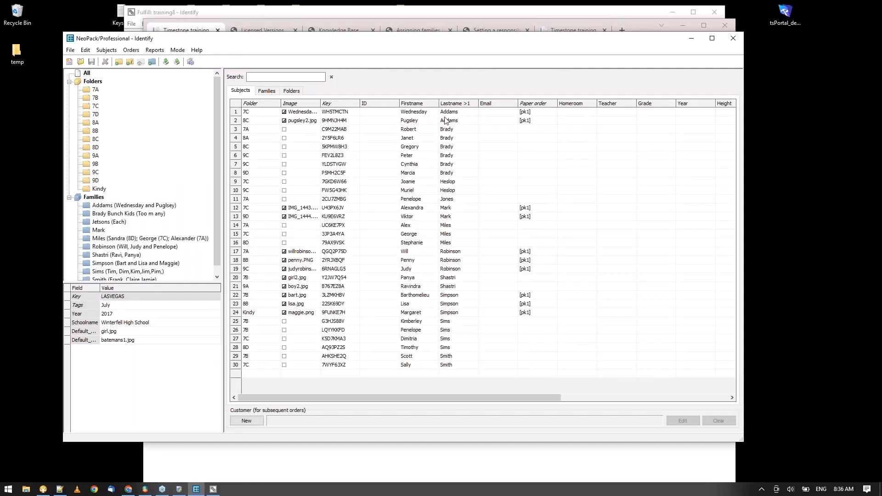
{"action": "left_click", "coordinate": [336, 121]}
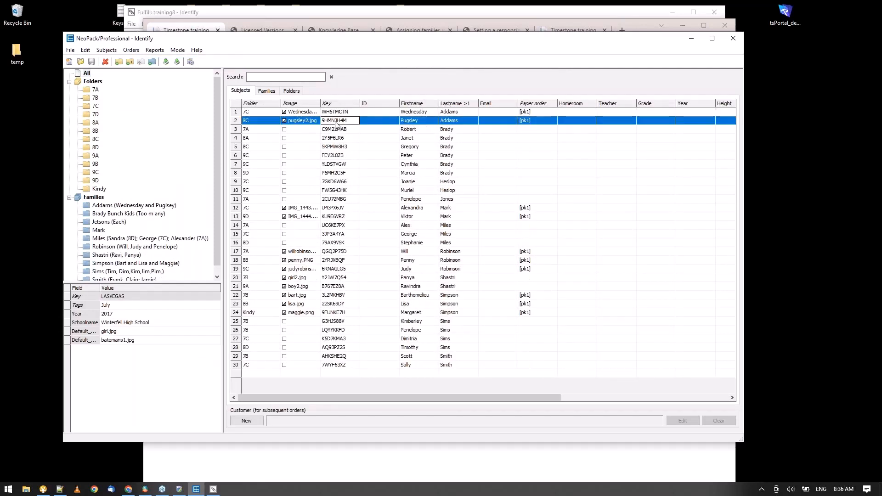
- Minimize NeoPack Professional and open the shop with the subject's copied access key
{"action": "left_click", "coordinate": [692, 38]}
{"action": "left_click", "coordinate": [234, 216]}
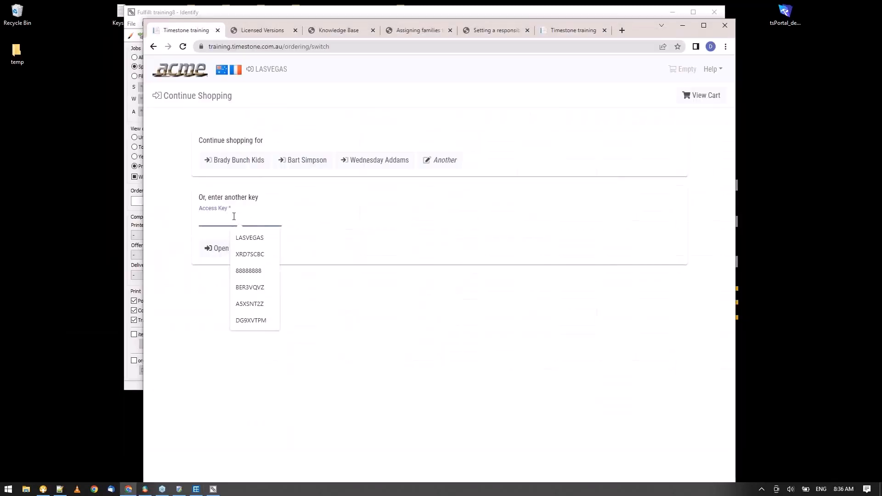
{"action": "key", "text": "ctrl+v"}
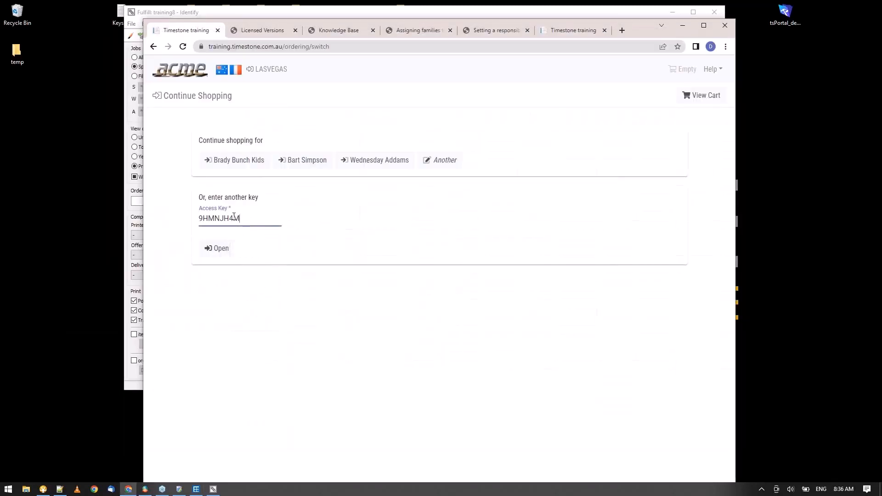
{"action": "left_click", "coordinate": [222, 250]}
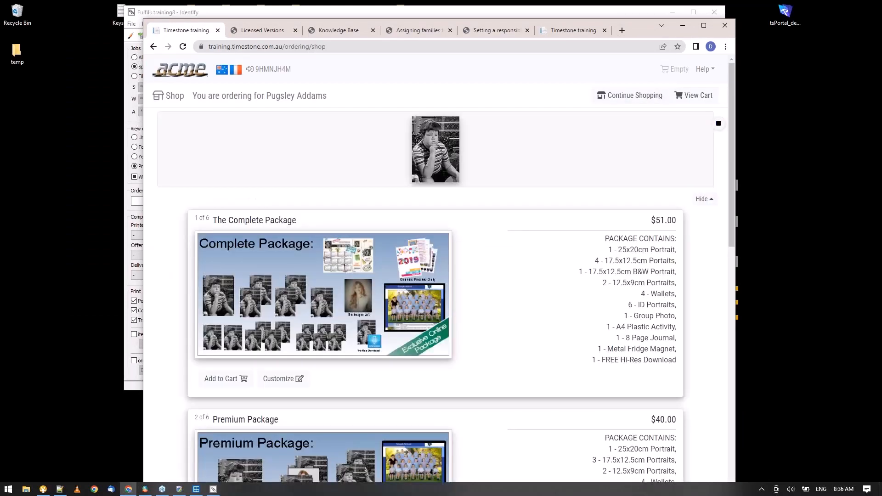
- Order The Complete Package for the matched subject through checkout, and minimize the browser
{"action": "left_click", "coordinate": [231, 384]}
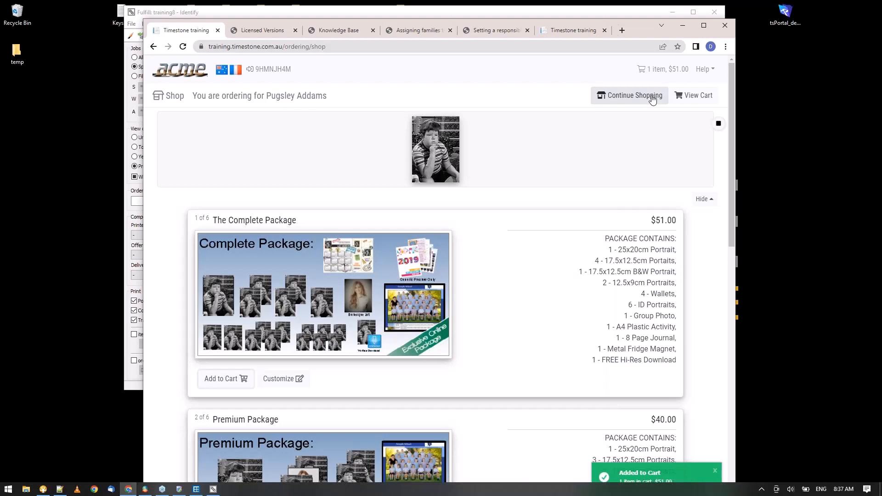
{"action": "left_click", "coordinate": [706, 99]}
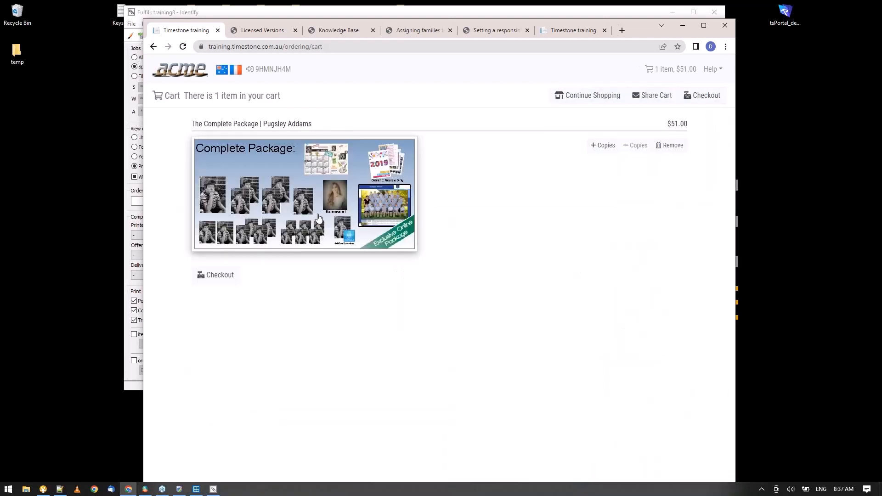
{"action": "left_click", "coordinate": [212, 276]}
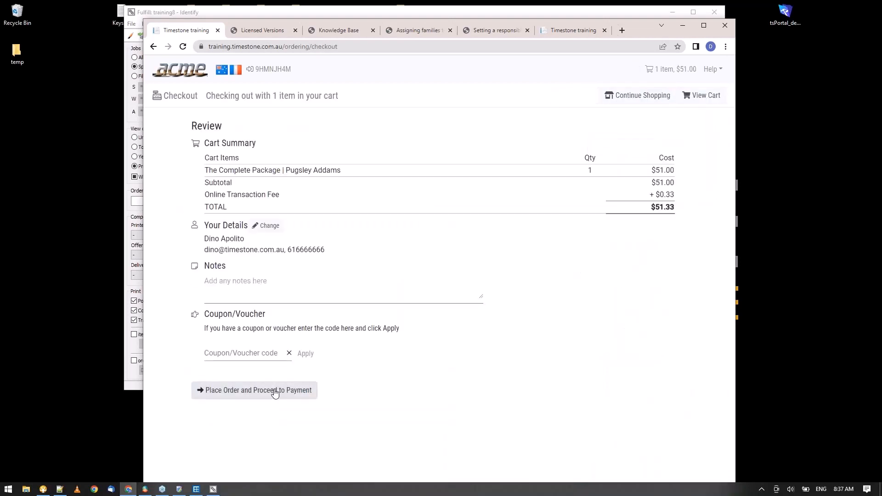
{"action": "left_click", "coordinate": [275, 391]}
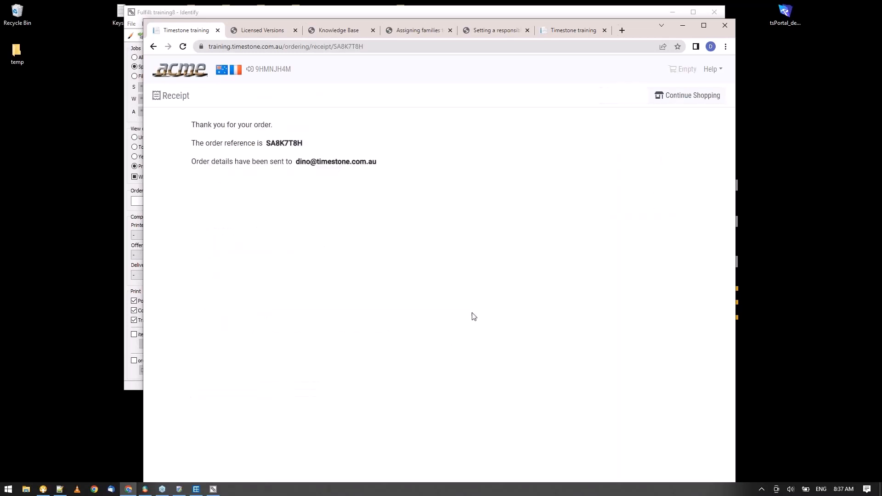
{"action": "left_click", "coordinate": [683, 26]}
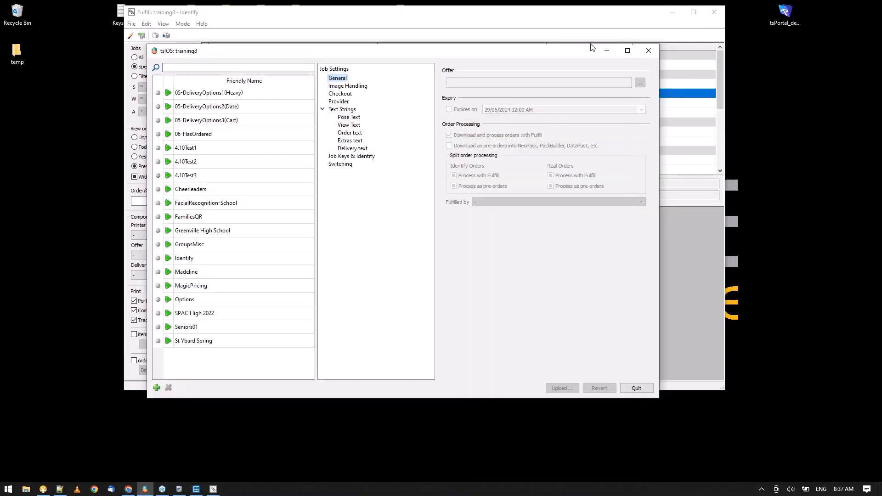
- Switch to NeoPack Professional, change to orders mode, and download the online orders
{"action": "left_click", "coordinate": [505, 23]}
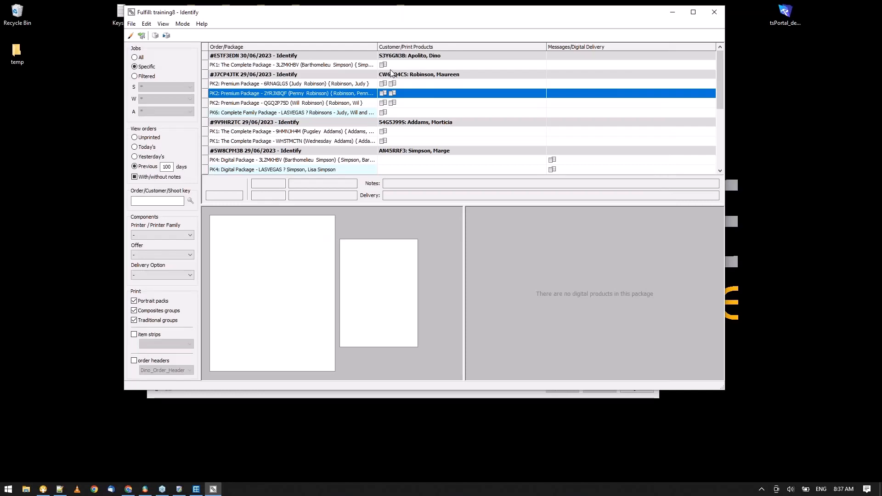
{"action": "left_click", "coordinate": [196, 490]}
{"action": "left_click", "coordinate": [178, 49]}
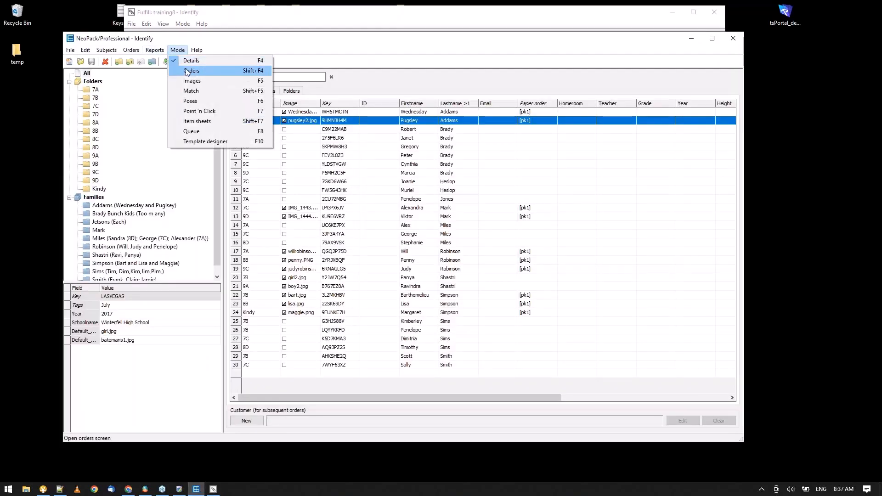
{"action": "left_click", "coordinate": [191, 71]}
{"action": "left_click", "coordinate": [104, 49]}
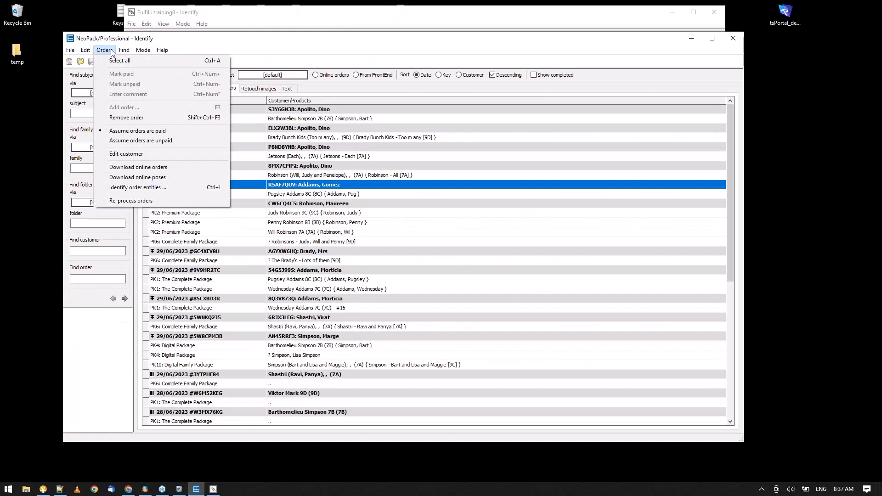
{"action": "left_click", "coordinate": [138, 167]}
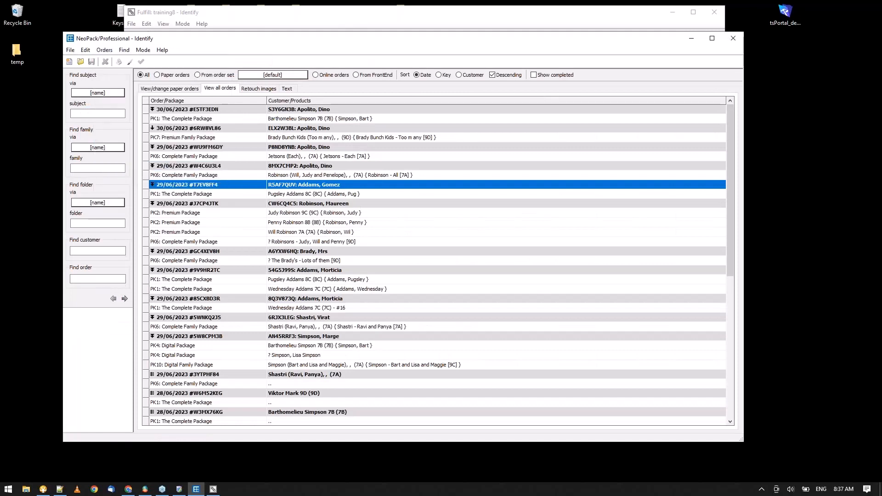
{"action": "left_click", "coordinate": [425, 263]}
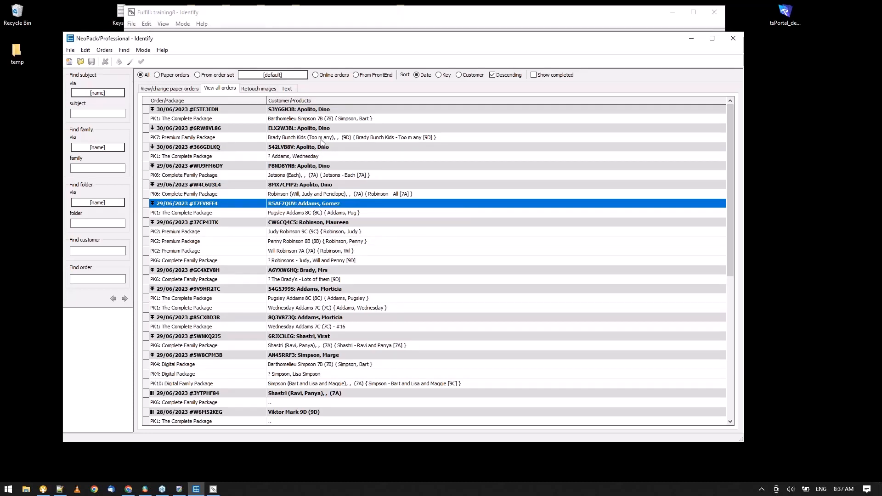
- Show only online orders and open the order-entity identification for the unidentified 30/06/2023 Complete Package order
{"action": "left_click", "coordinate": [337, 76]}
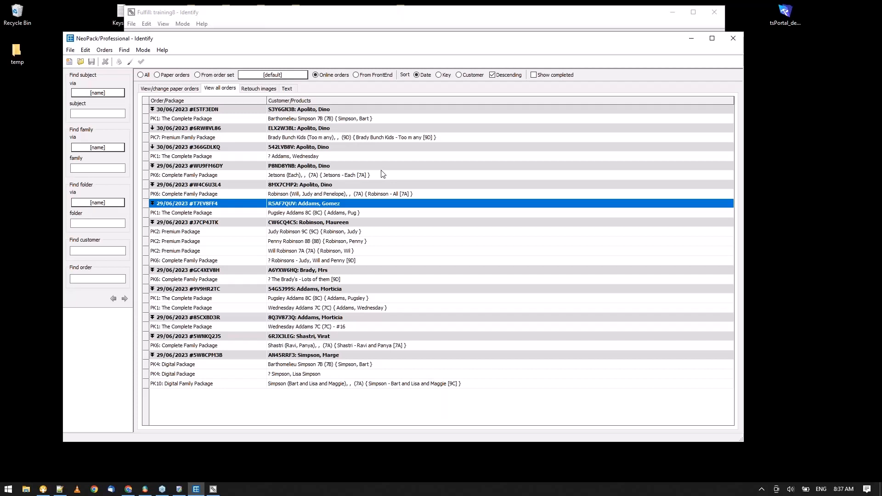
{"action": "left_click", "coordinate": [316, 157]}
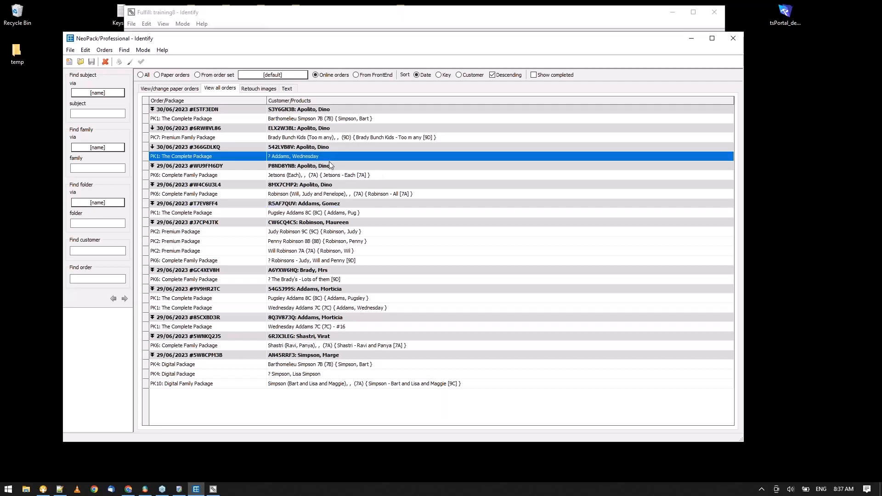
{"action": "double_click", "coordinate": [304, 157]}
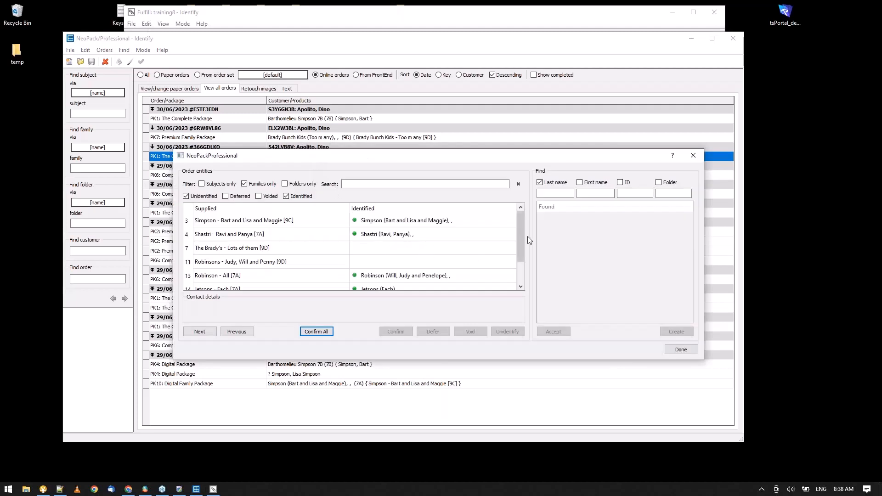
- Filter the order entities to unidentified subjects only, excluding those already identified
{"action": "left_click_drag", "start_coordinate": [522, 241], "coordinate": [522, 267]}
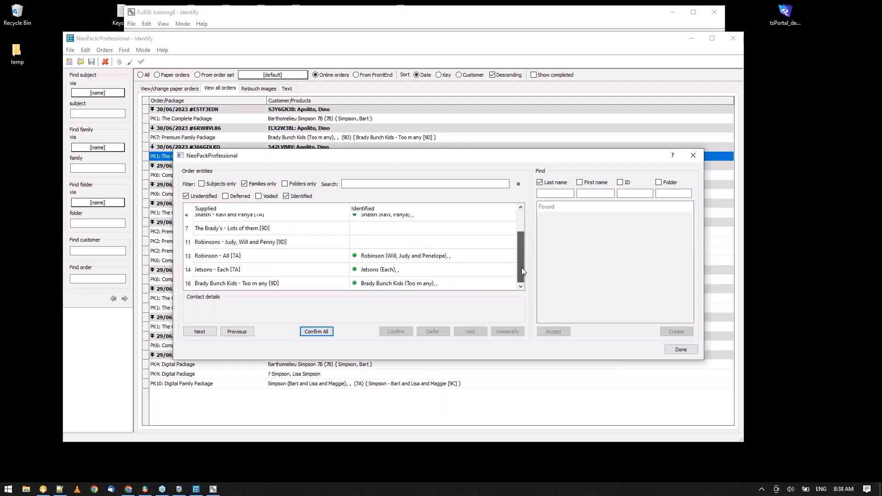
{"action": "scroll", "coordinate": [522, 252], "scroll_direction": "up", "scroll_amount": 2}
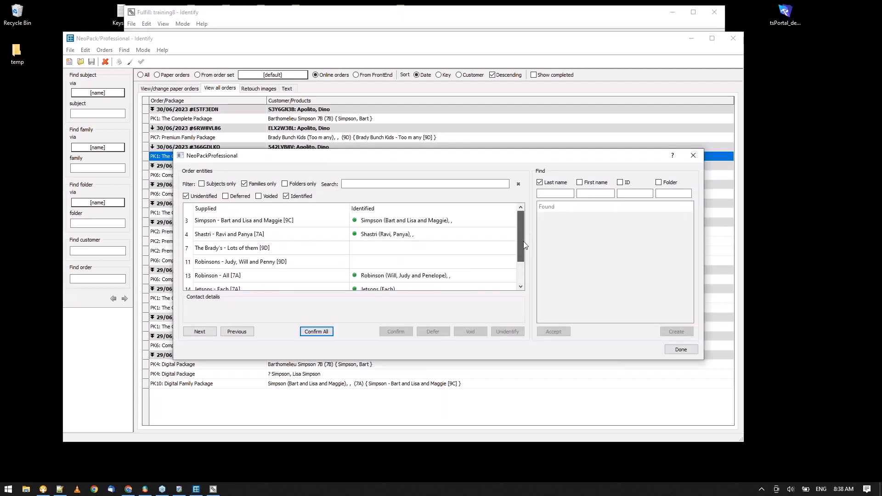
{"action": "scroll", "coordinate": [522, 249], "scroll_direction": "down", "scroll_amount": 2}
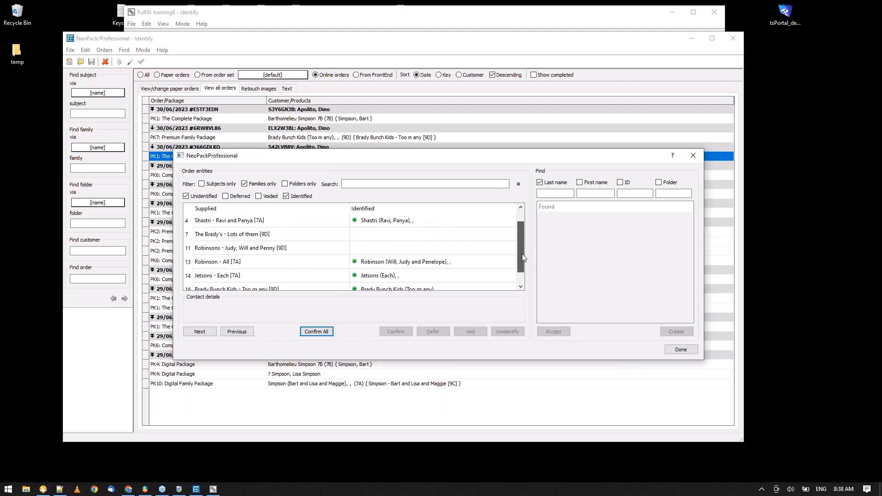
{"action": "left_click_drag", "start_coordinate": [522, 258], "coordinate": [525, 238]}
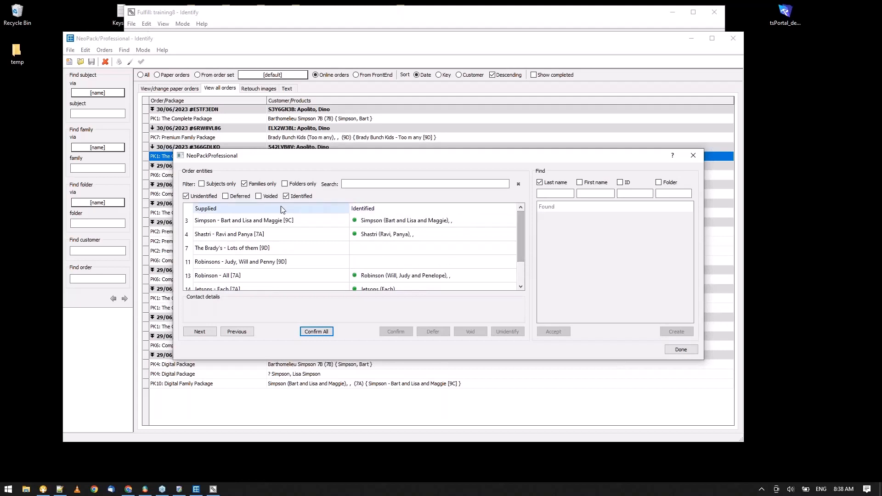
{"action": "left_click", "coordinate": [294, 200]}
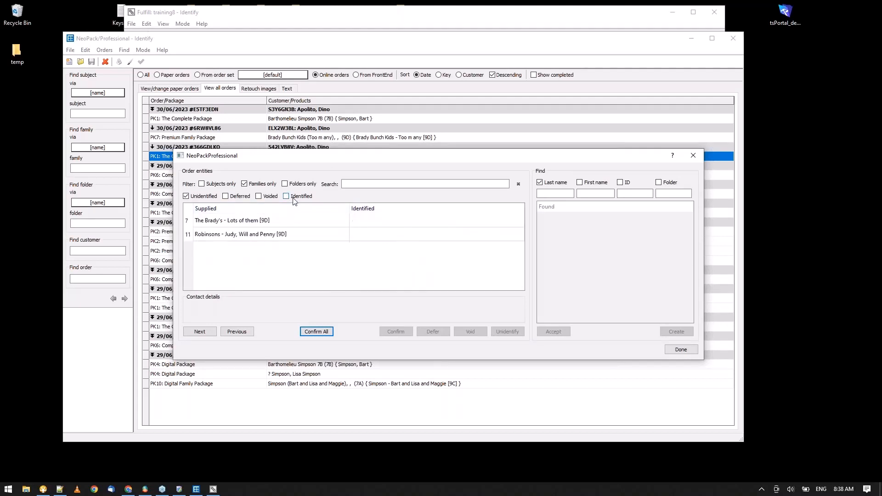
{"action": "left_click", "coordinate": [209, 185]}
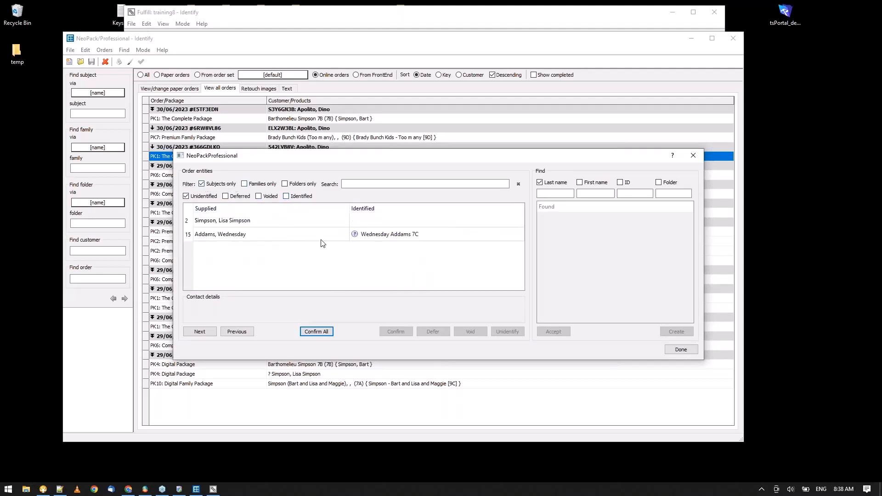
- Confirm the suggested match for entity 15, close the identification dialog, and view the newly downloaded real order in Fulfill
{"action": "left_click", "coordinate": [278, 237]}
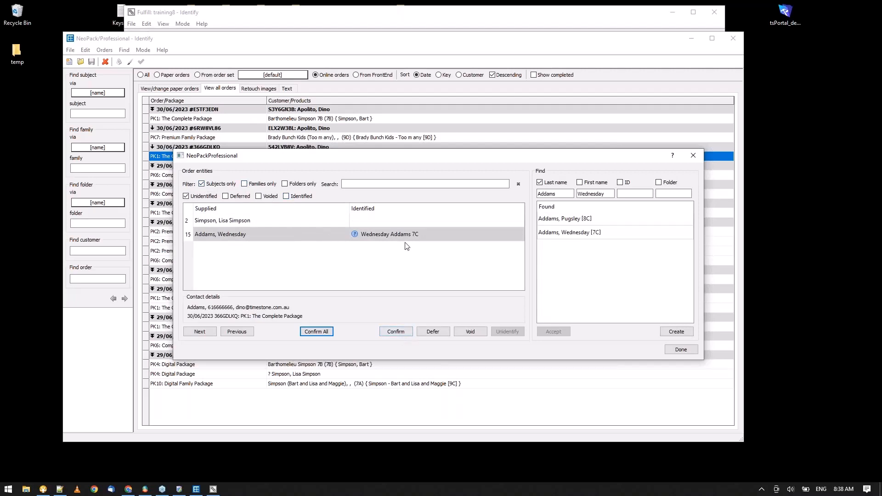
{"action": "left_click", "coordinate": [396, 332]}
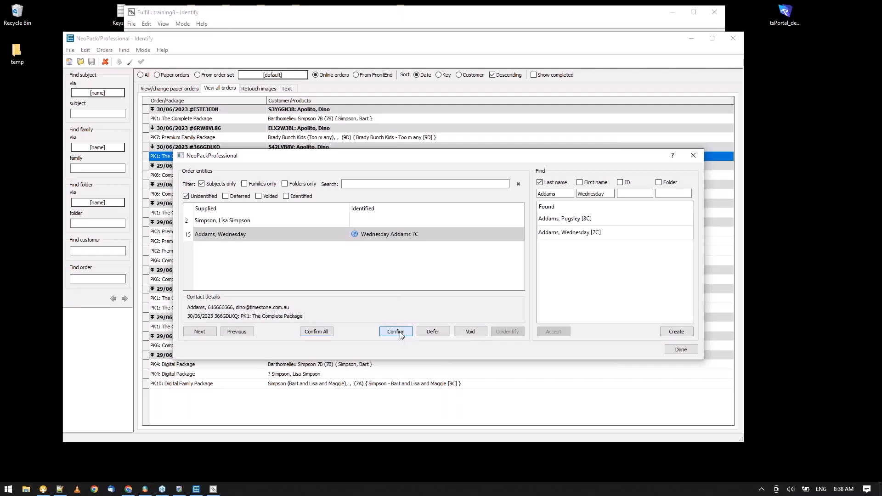
{"action": "left_click", "coordinate": [681, 350]}
{"action": "left_click", "coordinate": [212, 489]}
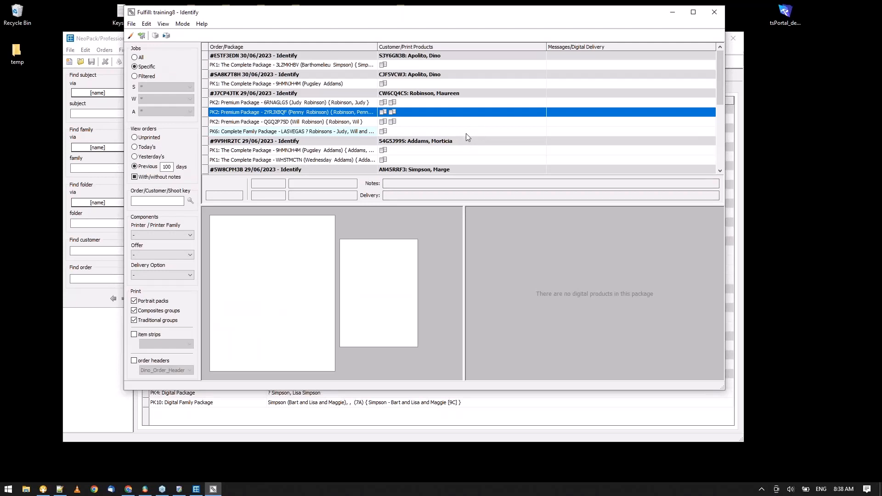
{"action": "left_click", "coordinate": [336, 84]}
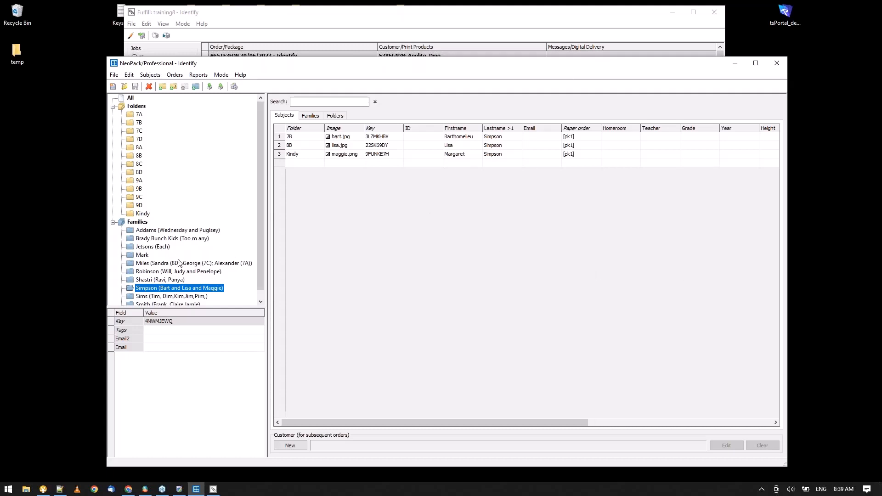
- In NeoPack Professional's family list, inspect the sixth and eighth families and copy the key of the eighth family's 8B member
{"action": "left_click", "coordinate": [166, 271]}
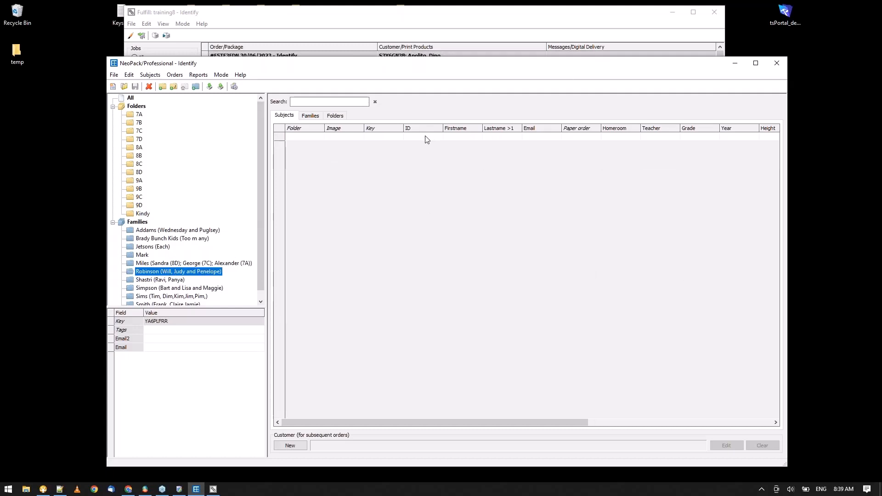
{"action": "left_click", "coordinate": [211, 288]}
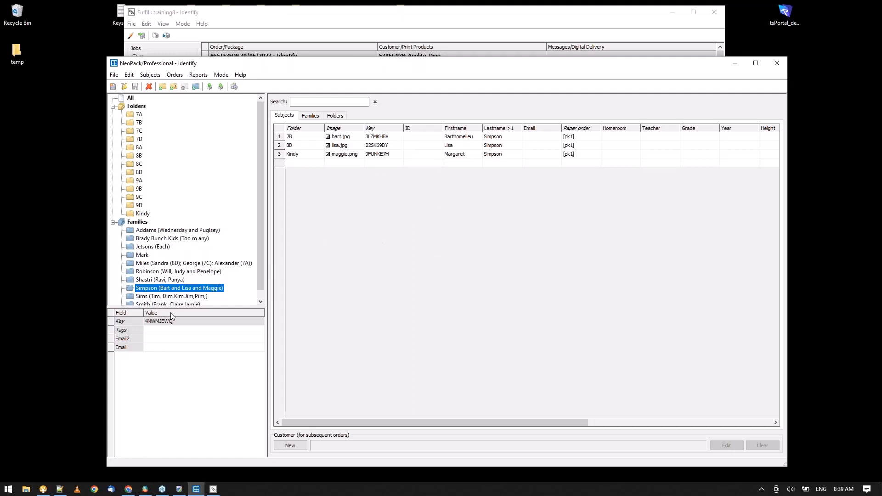
{"action": "left_click", "coordinate": [159, 325]}
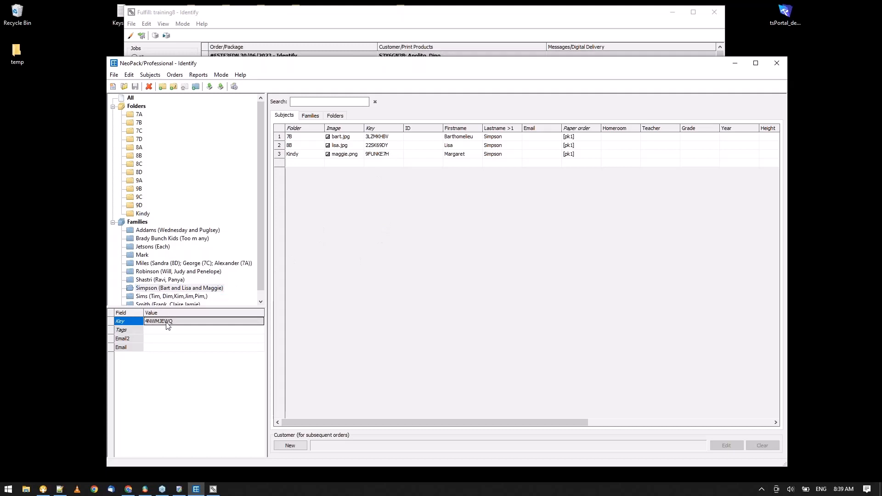
{"action": "left_click", "coordinate": [384, 156]}
{"action": "left_click", "coordinate": [383, 138]}
{"action": "left_click", "coordinate": [383, 146]}
{"action": "left_click", "coordinate": [383, 153]}
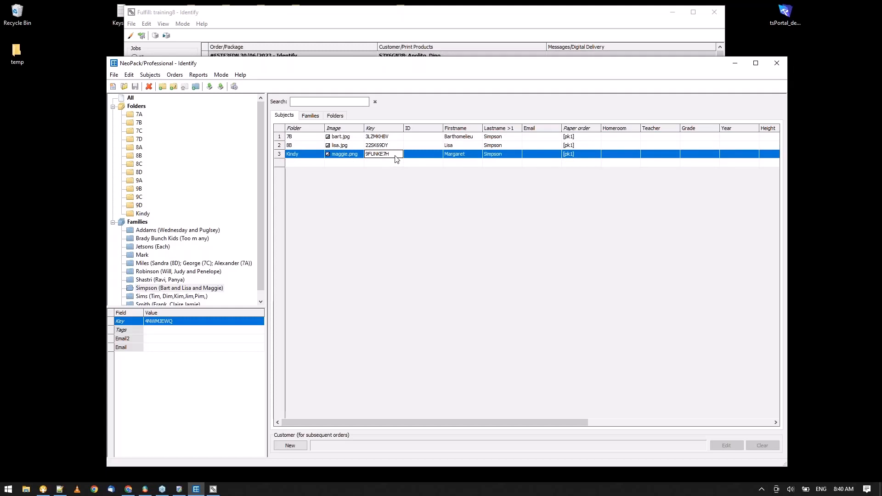
- Switch to the browser and open the shop with the copied access key
{"action": "left_click", "coordinate": [130, 490]}
{"action": "key", "text": "Return"}
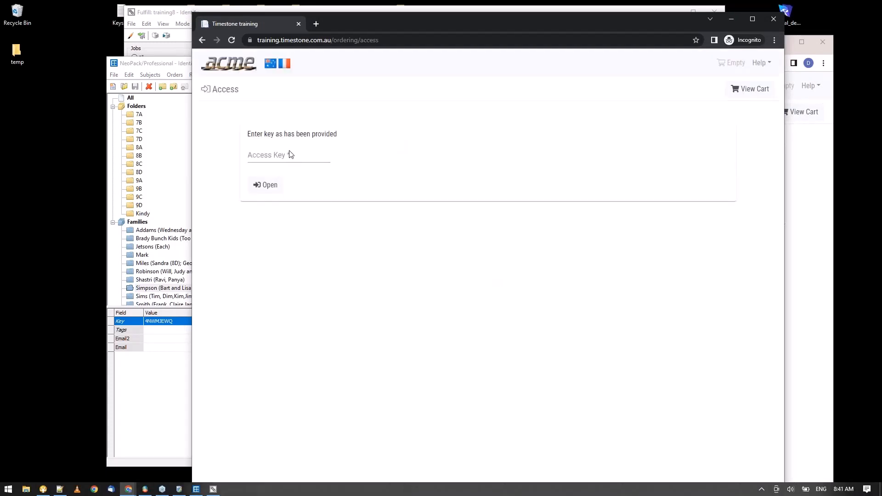
{"action": "left_click", "coordinate": [290, 155]}
{"action": "key", "text": "ctrl+v"}
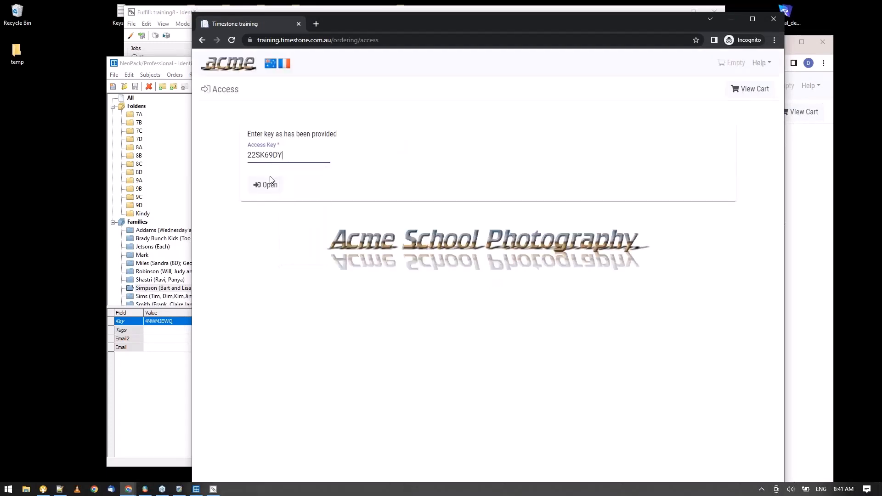
{"action": "left_click", "coordinate": [269, 186]}
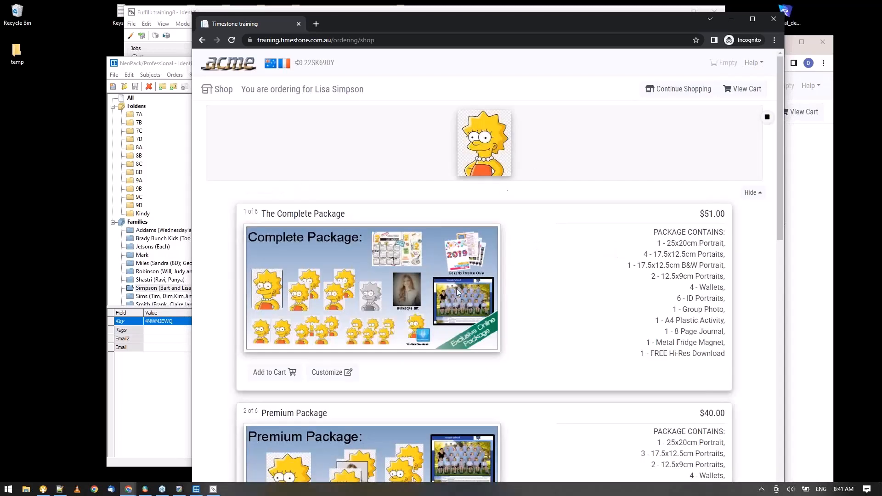
- Continue shopping for the whole family and for the 8B member, and return to the choice of linked family members
{"action": "left_click", "coordinate": [696, 92]}
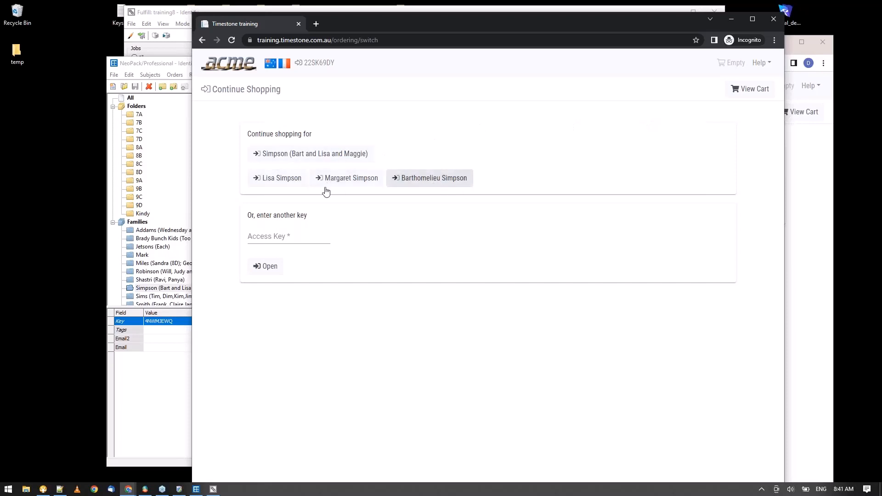
{"action": "left_click", "coordinate": [341, 160]}
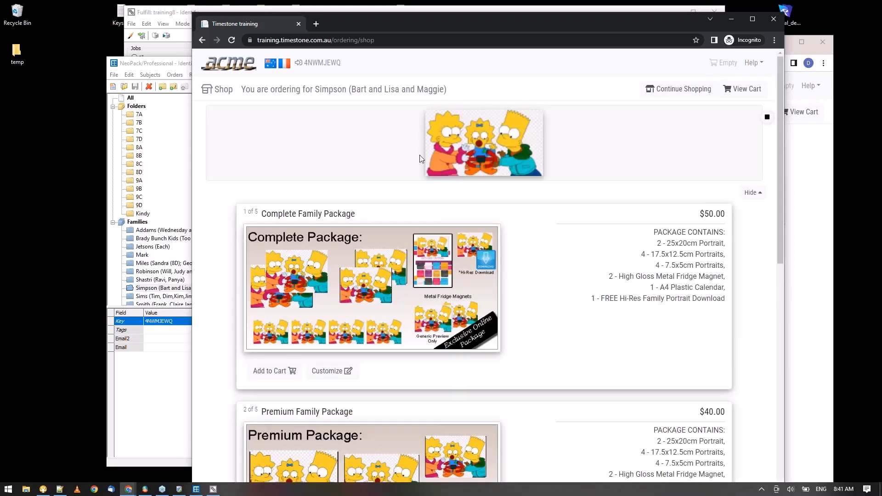
{"action": "left_click", "coordinate": [679, 89]}
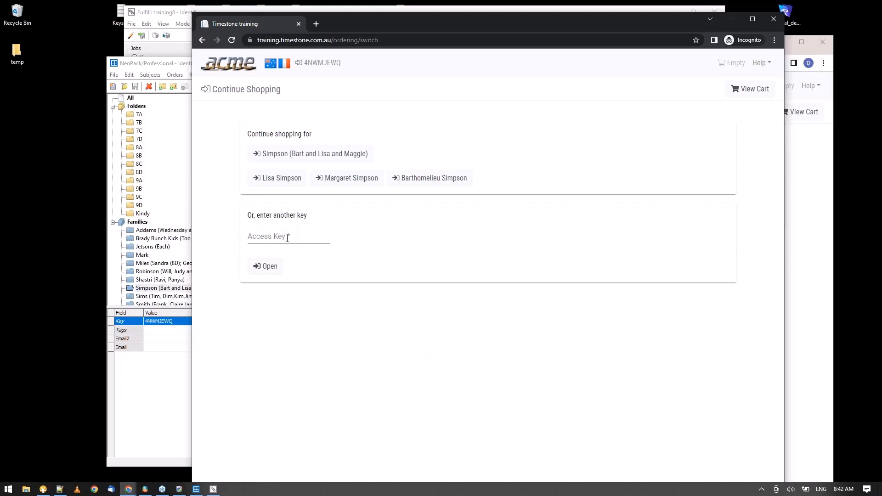
{"action": "left_click", "coordinate": [284, 179]}
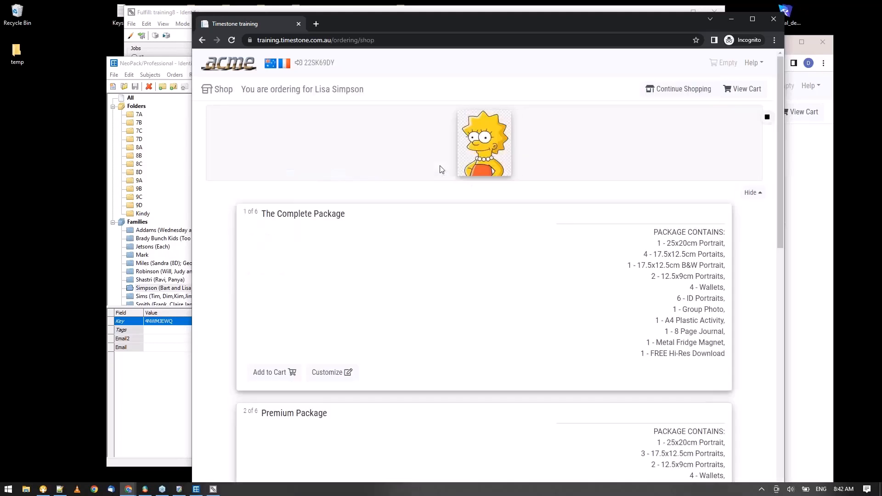
{"action": "left_click", "coordinate": [672, 88]}
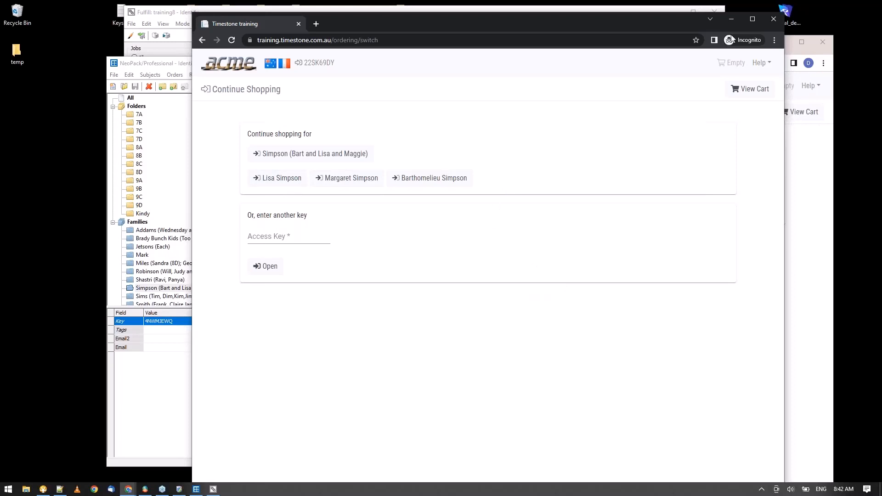
- Minimize both browser windows, moving the second one aside
{"action": "left_click", "coordinate": [732, 18]}
{"action": "left_click_drag", "start_coordinate": [742, 45], "coordinate": [647, 26]}
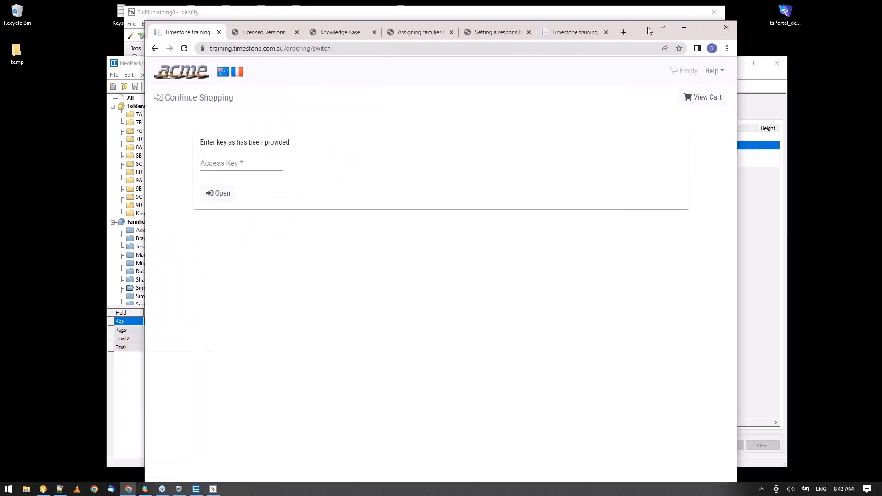
{"action": "left_click", "coordinate": [687, 26]}
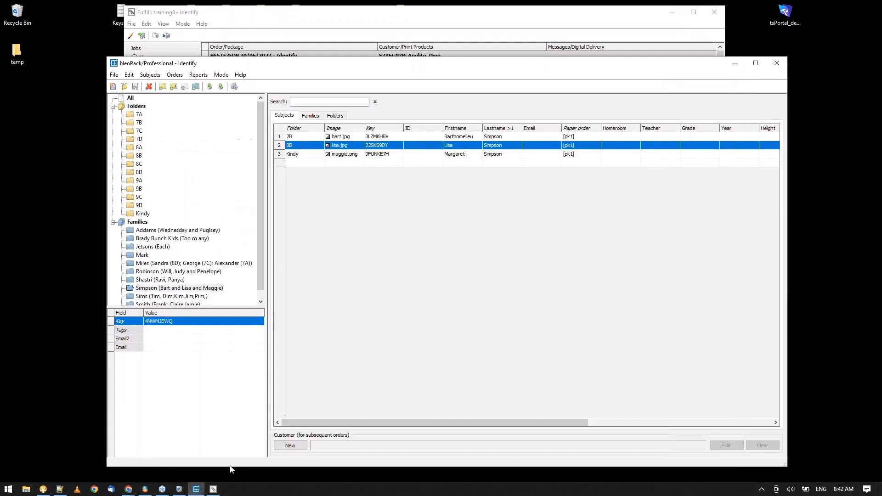
- Review the Identify job's general order processing settings in tsIOS, and minimize its window
{"action": "left_click", "coordinate": [146, 490]}
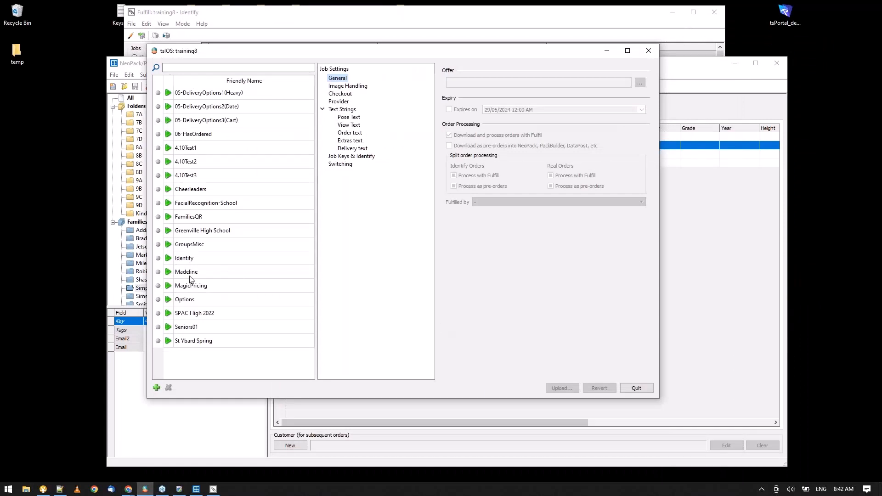
{"action": "left_click", "coordinate": [188, 258]}
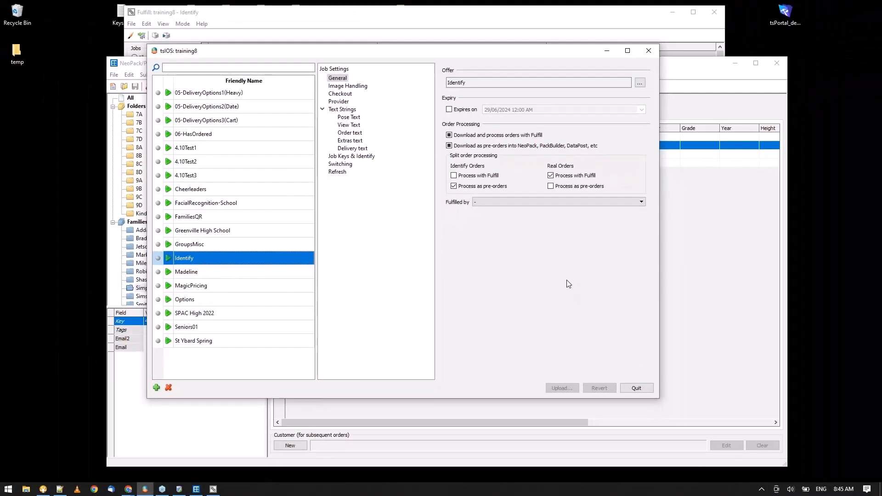
{"action": "left_click", "coordinate": [607, 51]}
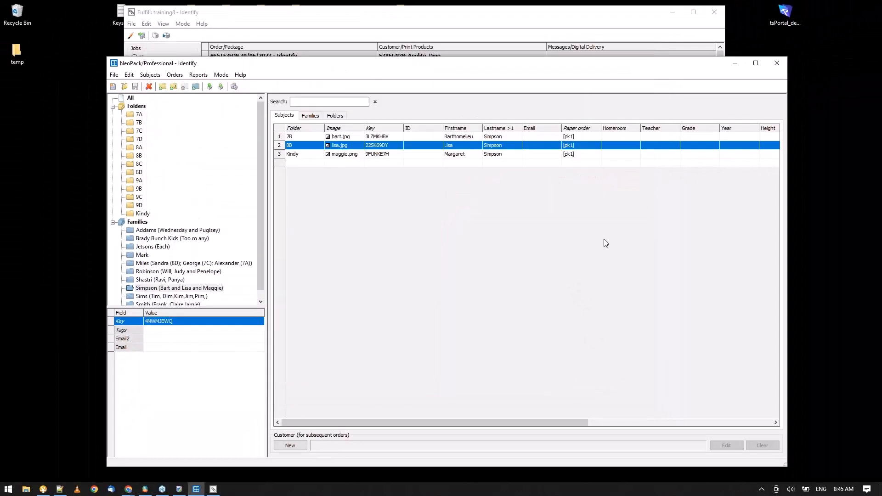